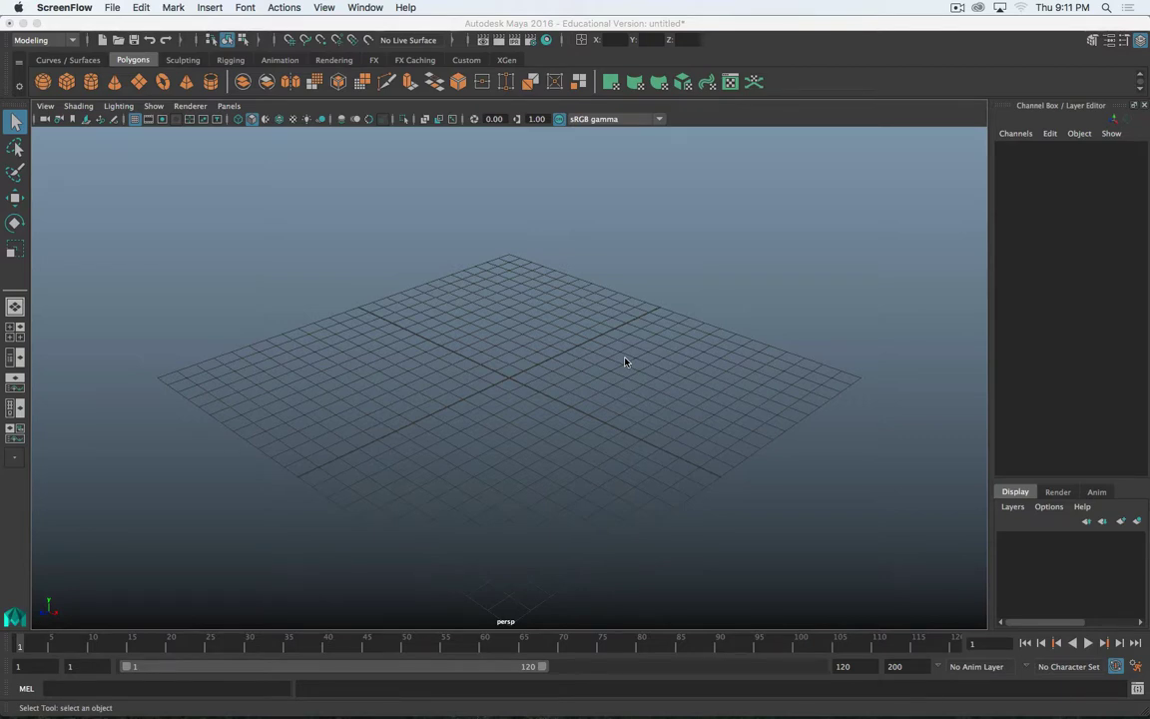
Step: Switch to Finder and preview the Cars folder's reference images, from the ferrari photo back to the Dinky Toys Talbot-Lago photo
key("super+Tab")
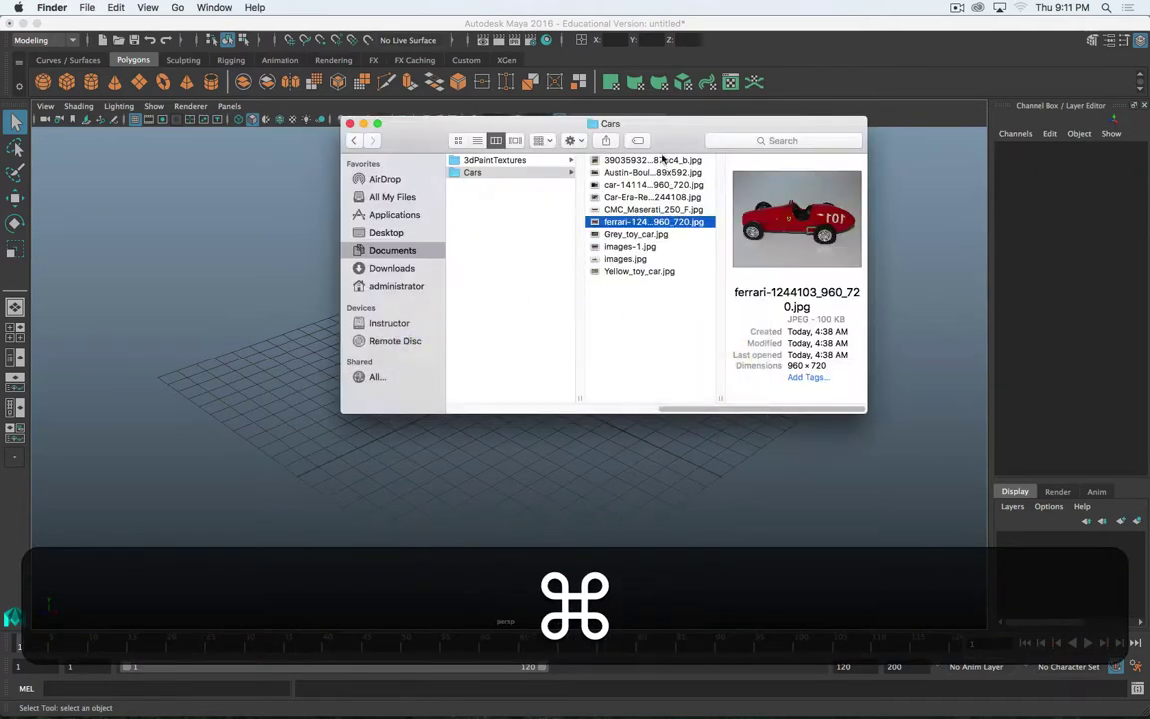
key("space")
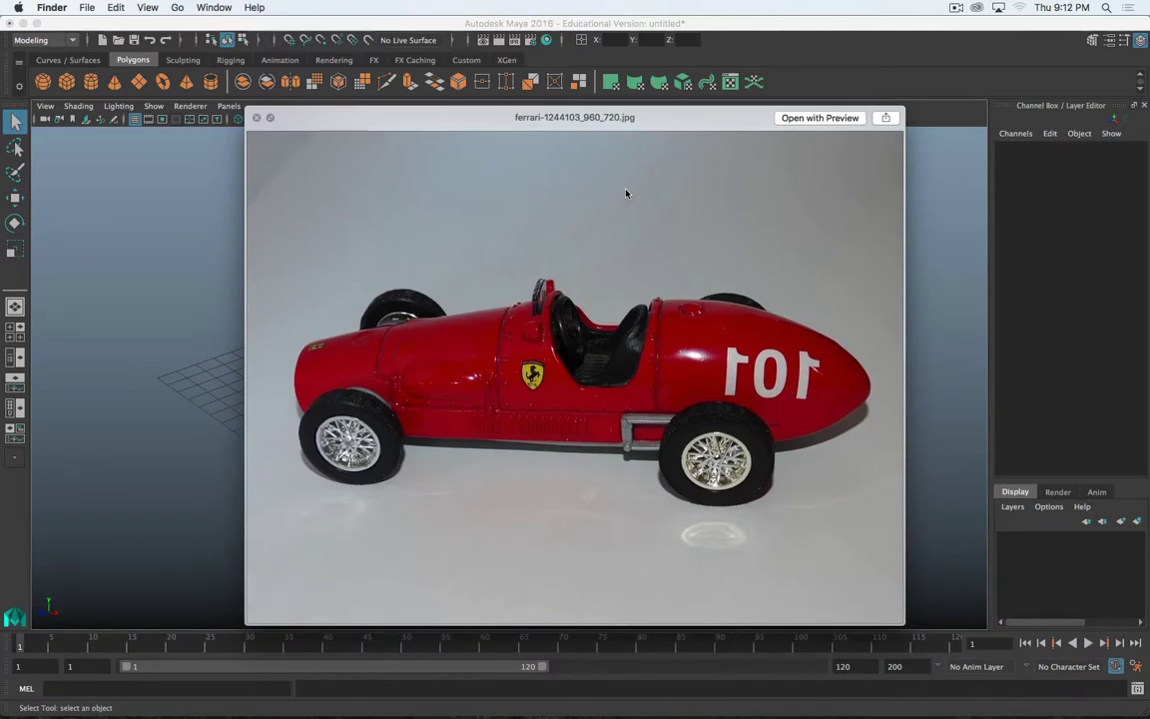
key("Up")
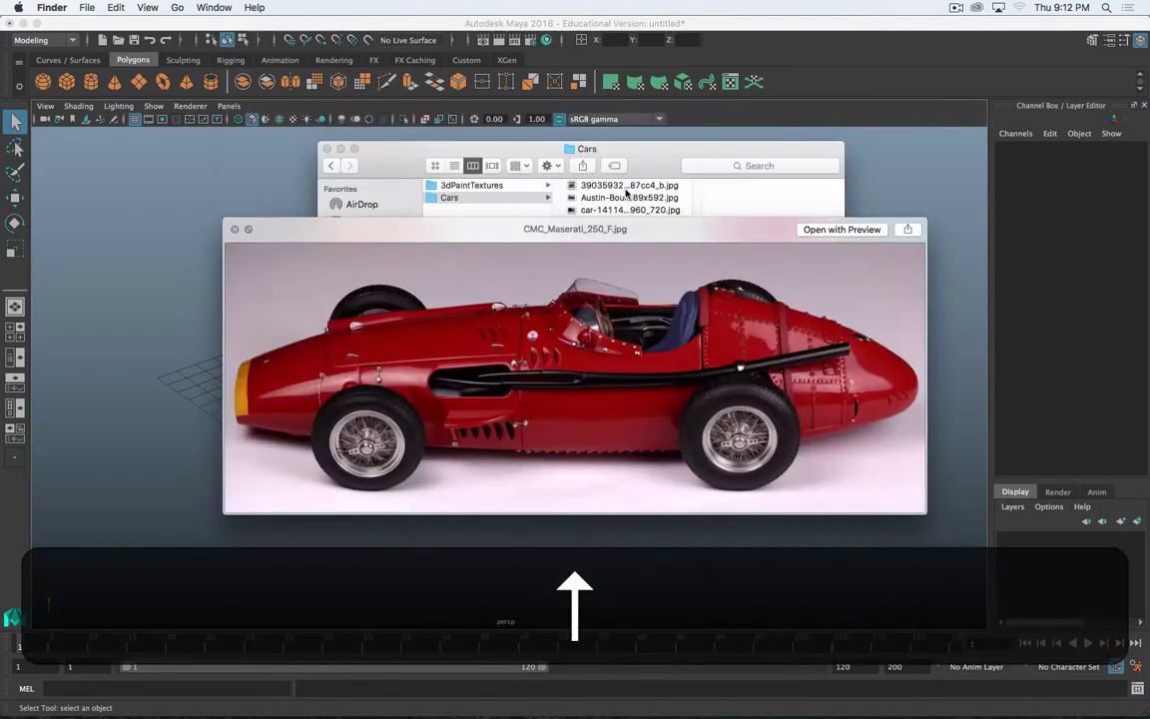
key("Up")
key("Up")
key("Up")
key("Up")
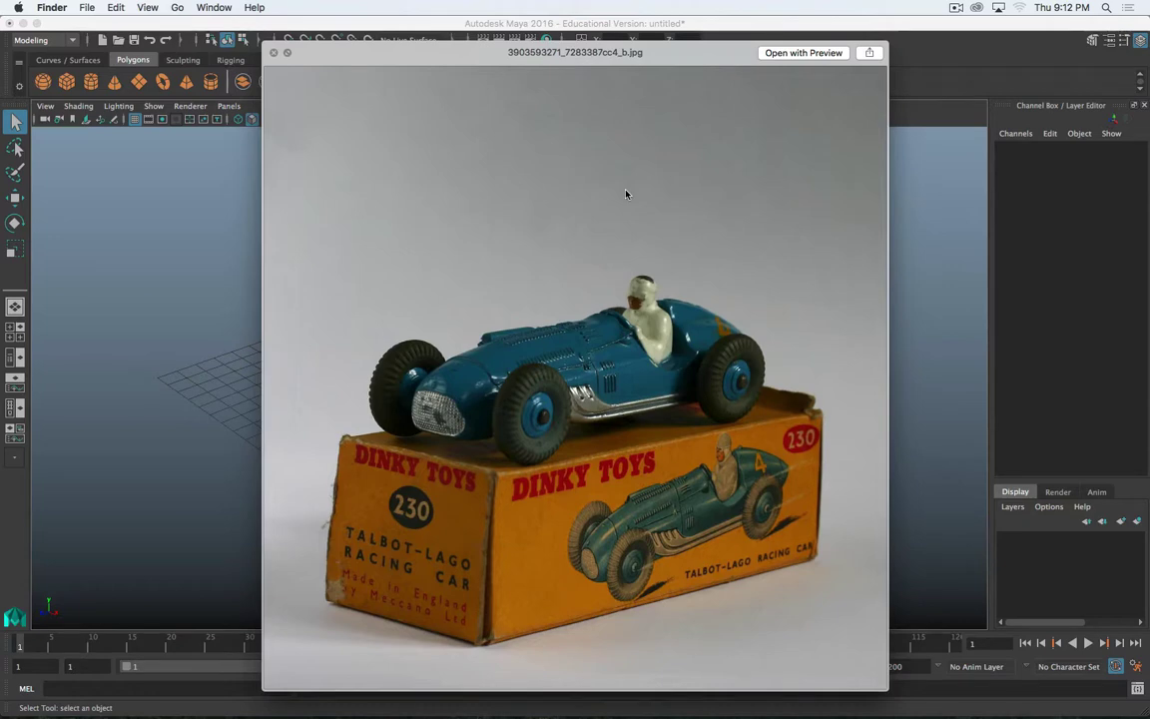
Step: Examine the vintage car and red racing car reference photos, ending on the front three-quarter view of the red Ferrari toy
key("Down")
key("Down")
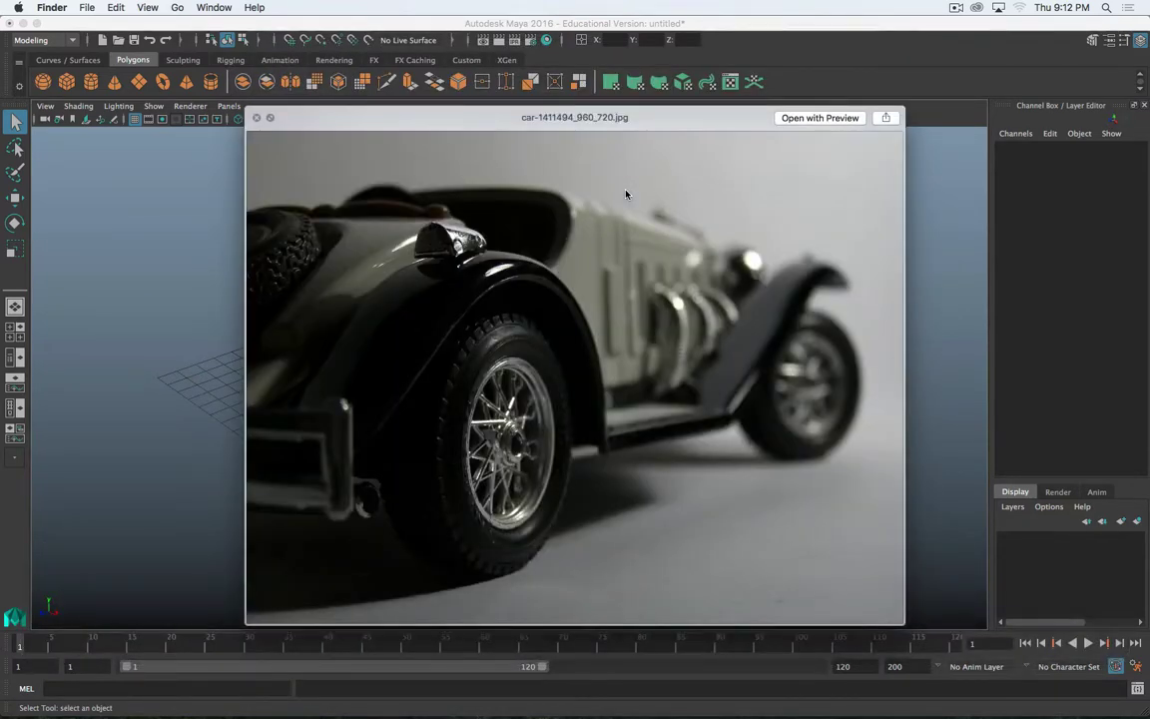
key("Down")
key("Down")
key("Down")
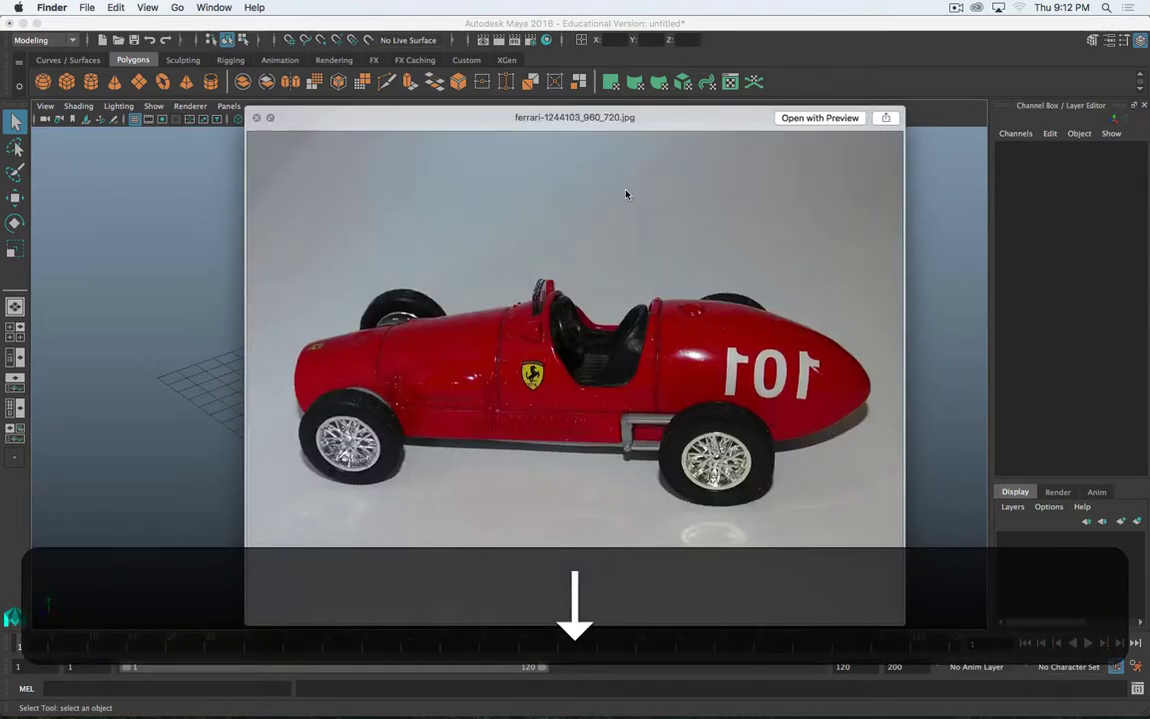
key("Up")
key("Up")
key("Up")
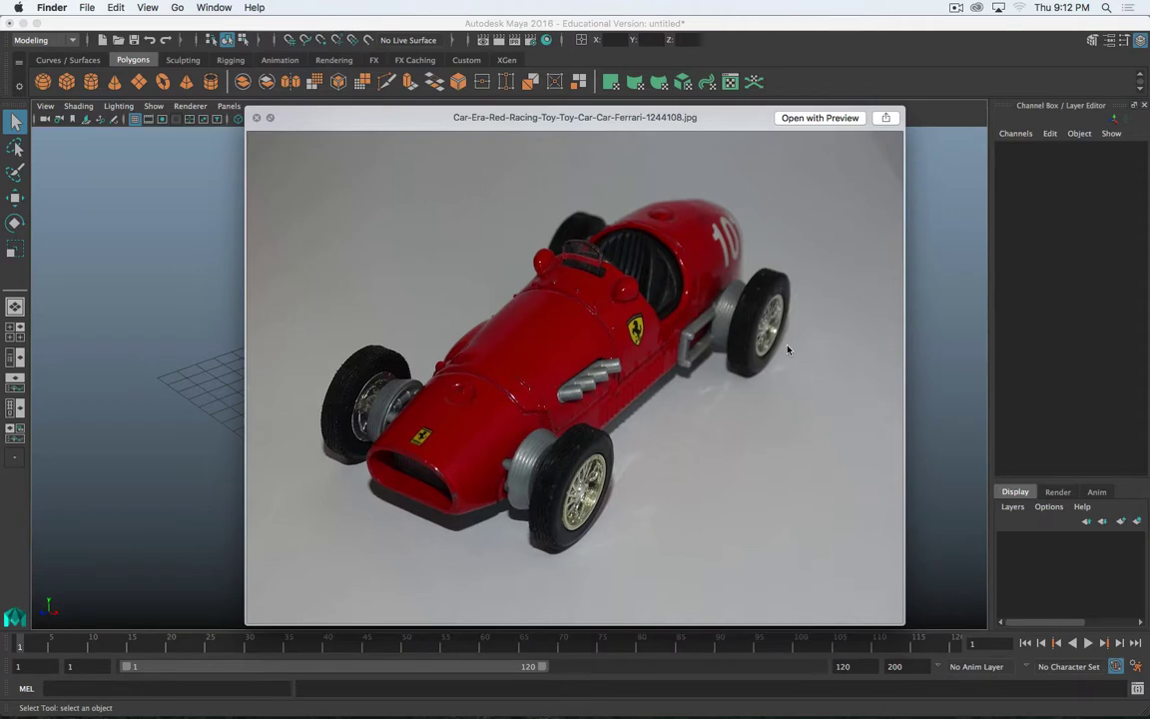
Step: Preview the ferrari side view and the remaining reference images through Grey_toy_car.jpg to Yellow_toy_car.jpg
key("space")
key("Down")
key("space")
key("Down")
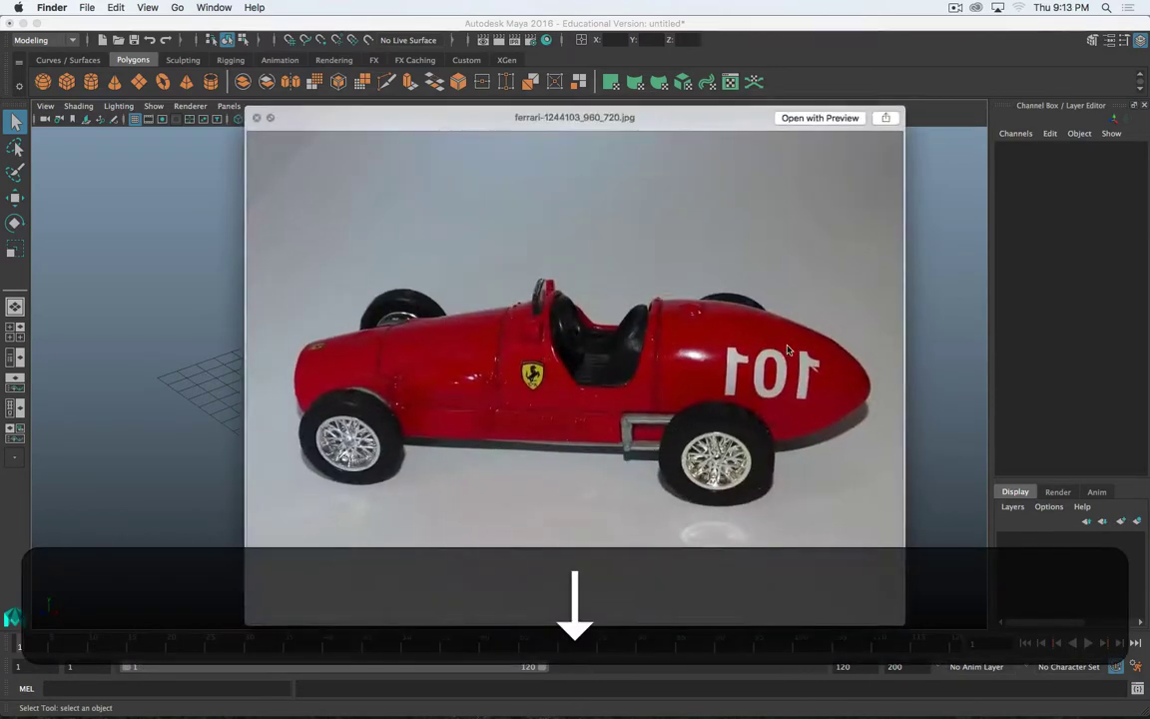
key("Down")
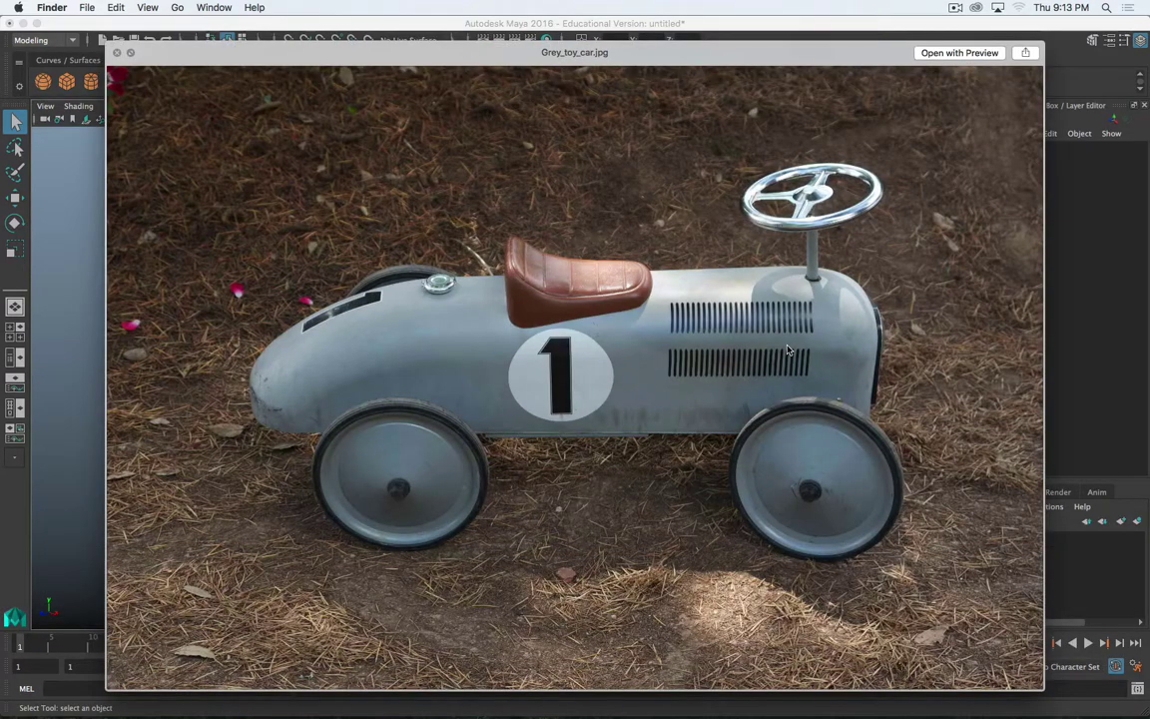
key("Down")
key("Down")
key("Down")
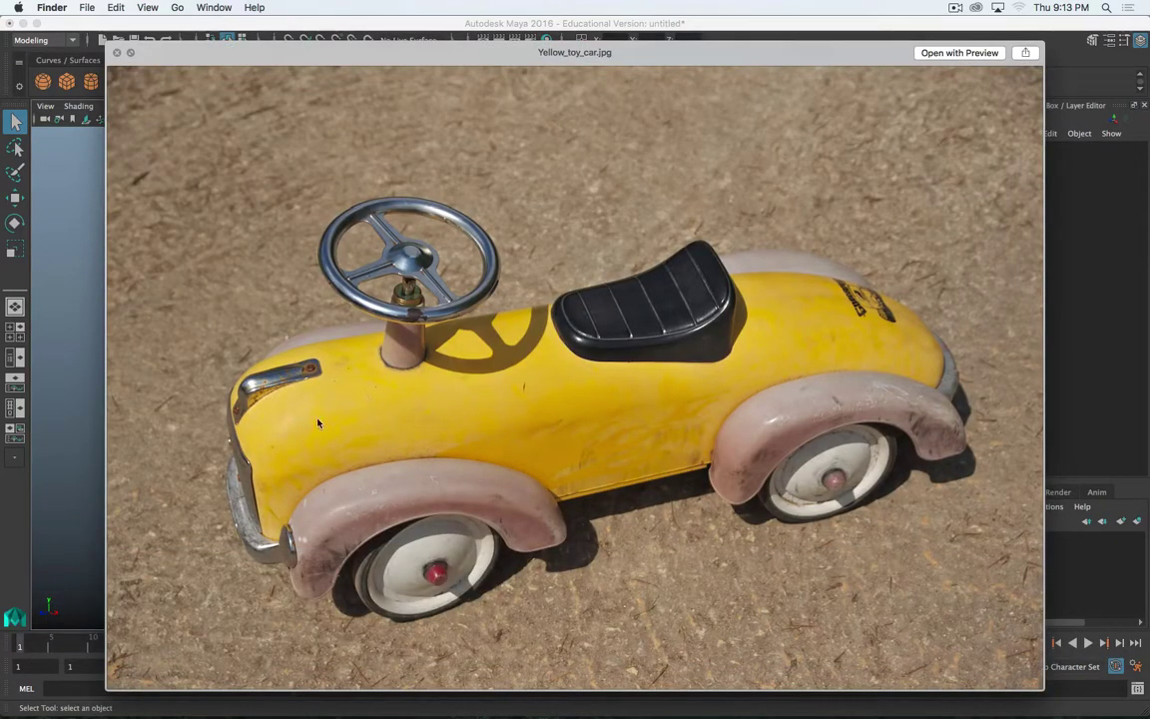
Step: Compare the body and wheel shapes in the red Ferrari, CMC_Maserati_250_F.jpg and car-1411494_960_720.jpg photos
key("Up")
key("Up")
key("Up")
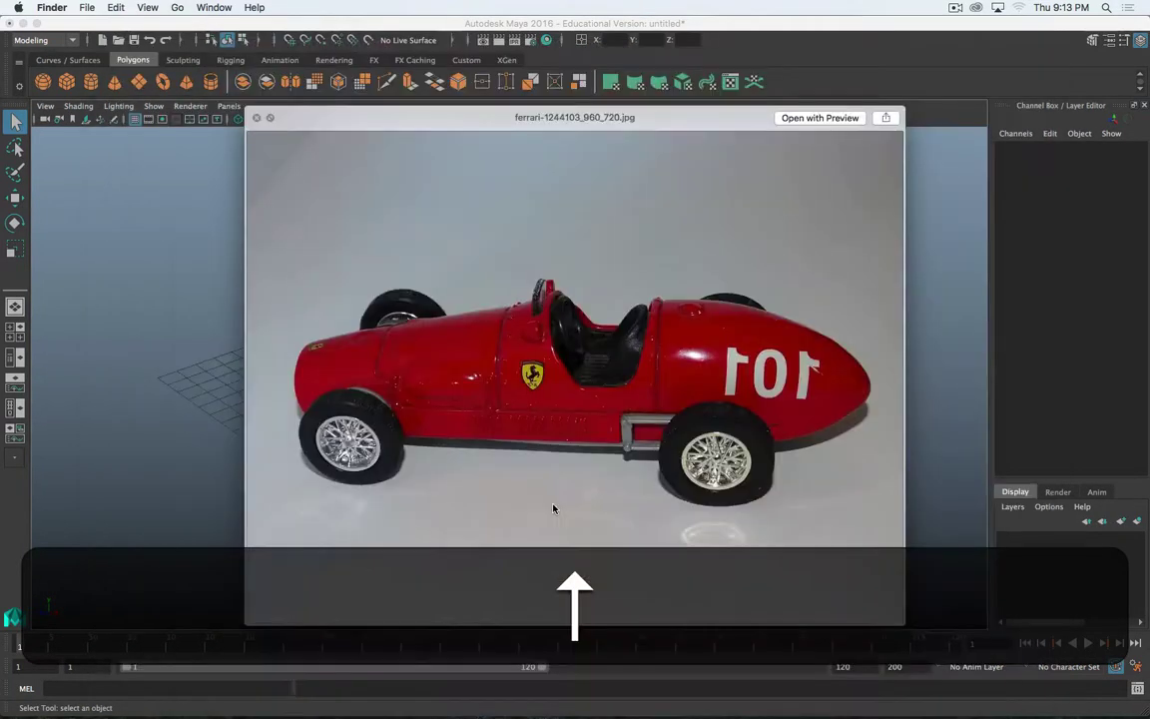
key("Up")
key("Up")
key("Down")
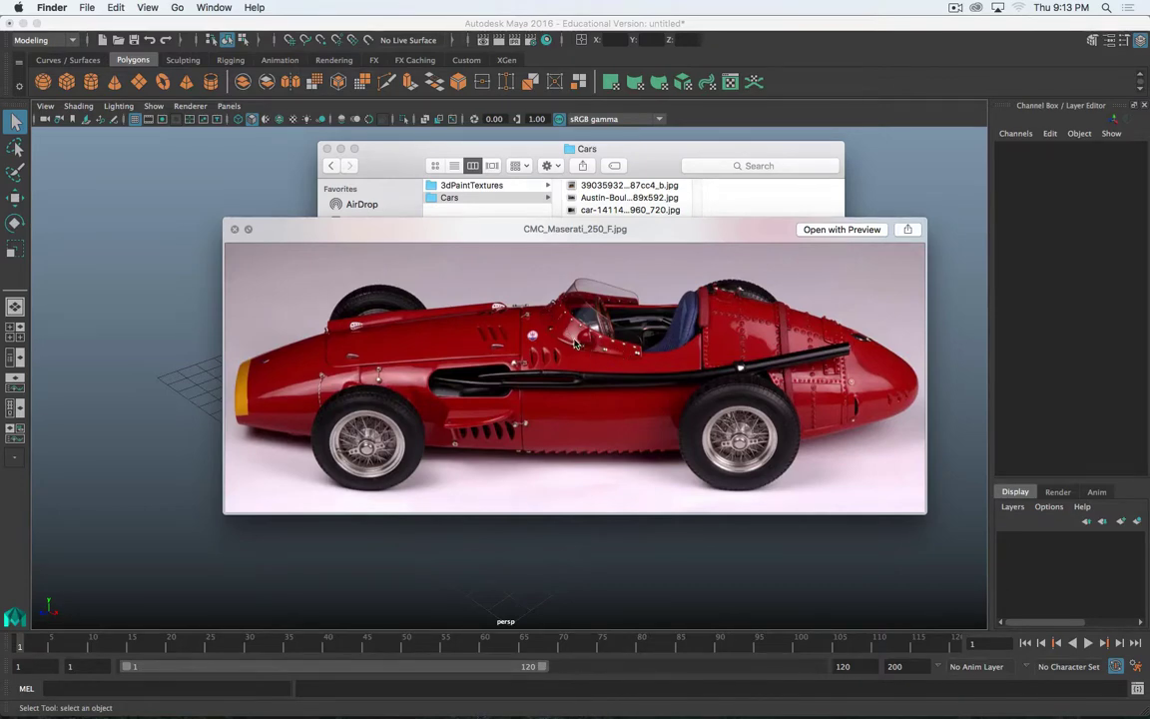
key("Up")
key("Up")
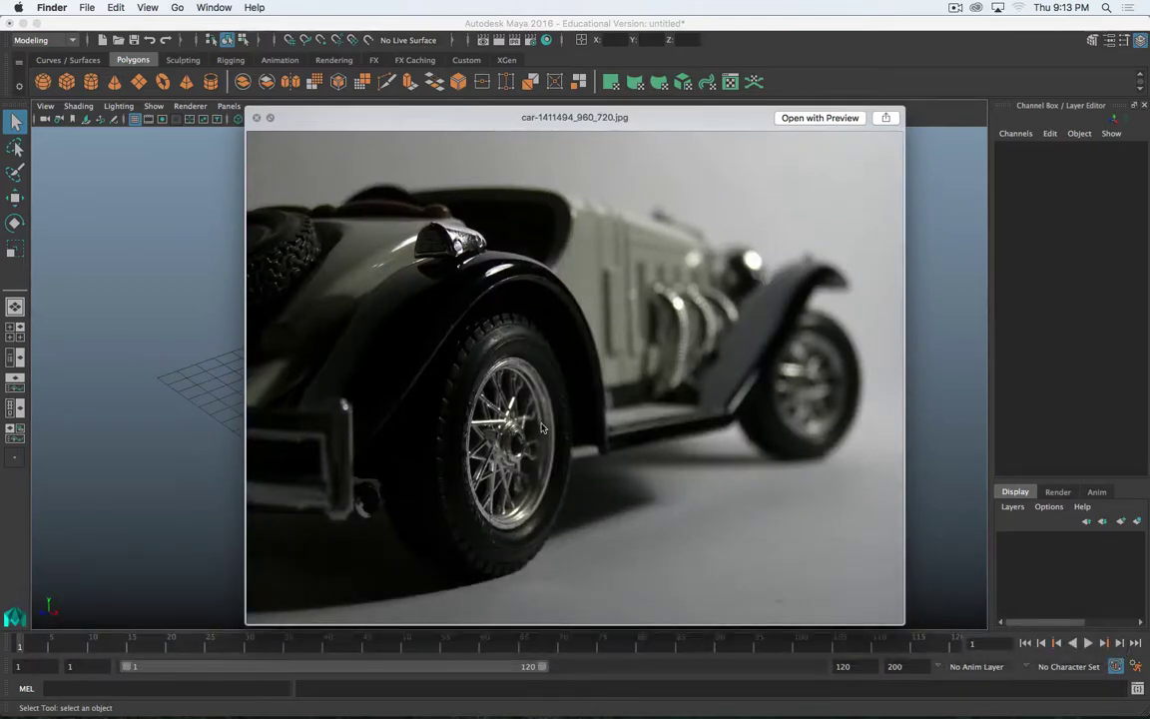
Step: View the Austin Boulogne and Dinky Toys reference photos, then close the preview, minimize the Cars window and return to Maya
key("Up")
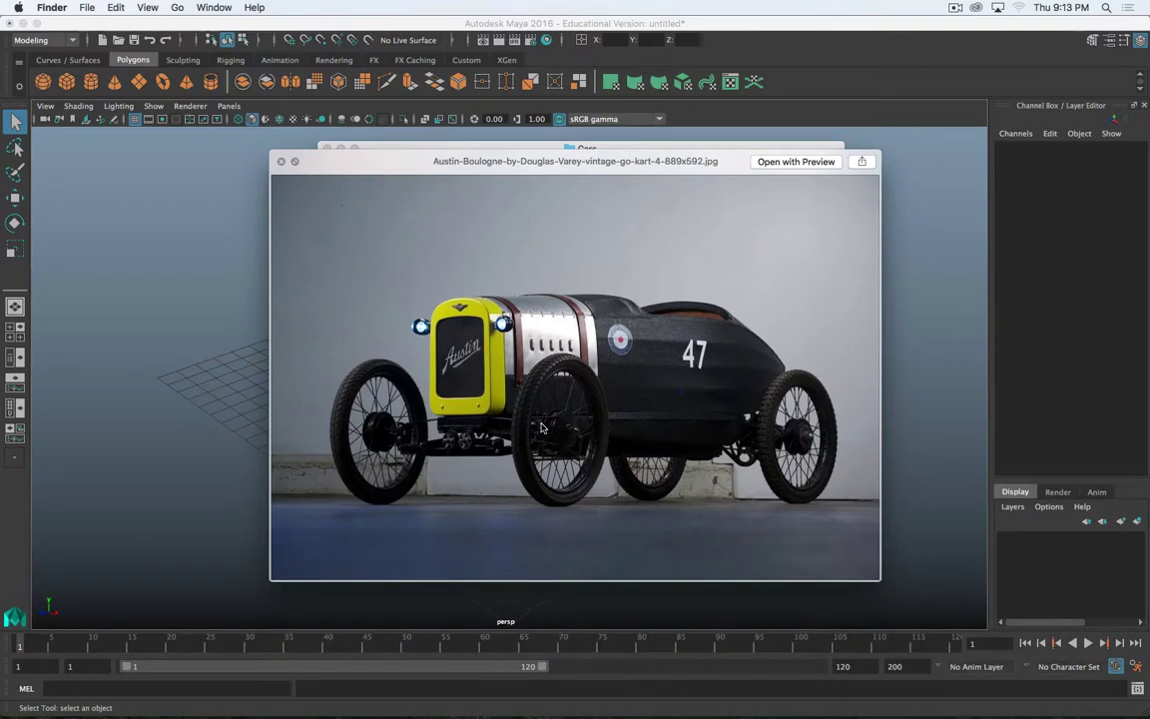
key("Up")
key("Down")
key("Up")
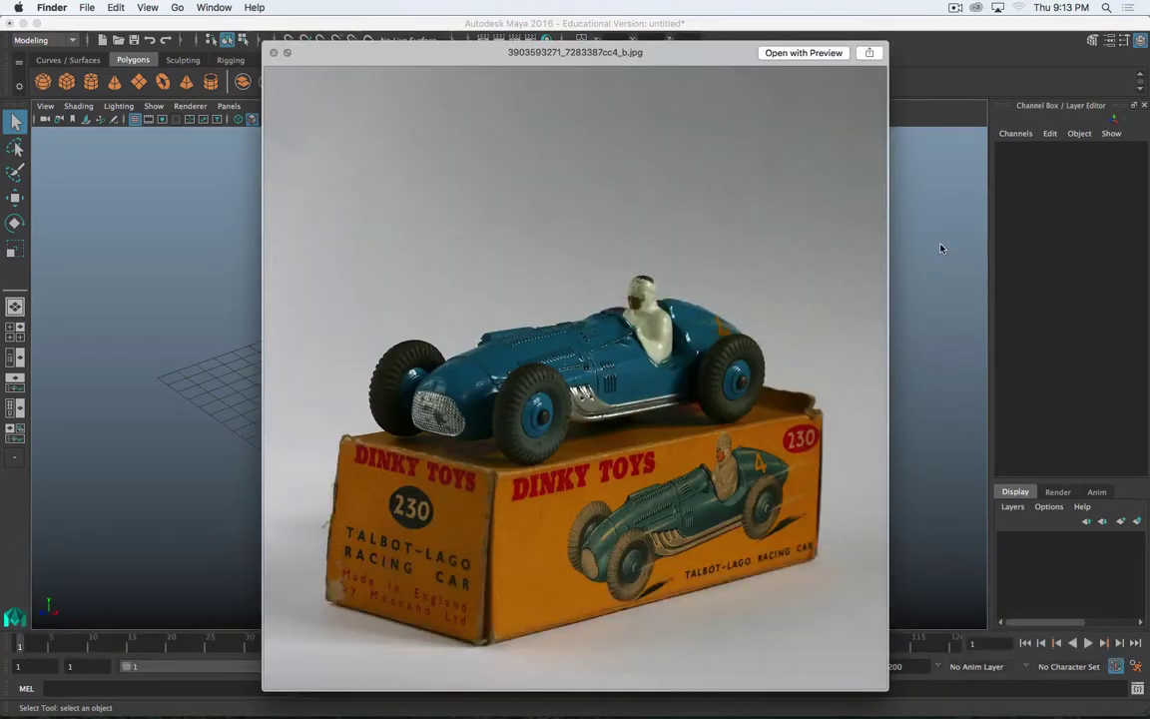
key("Up")
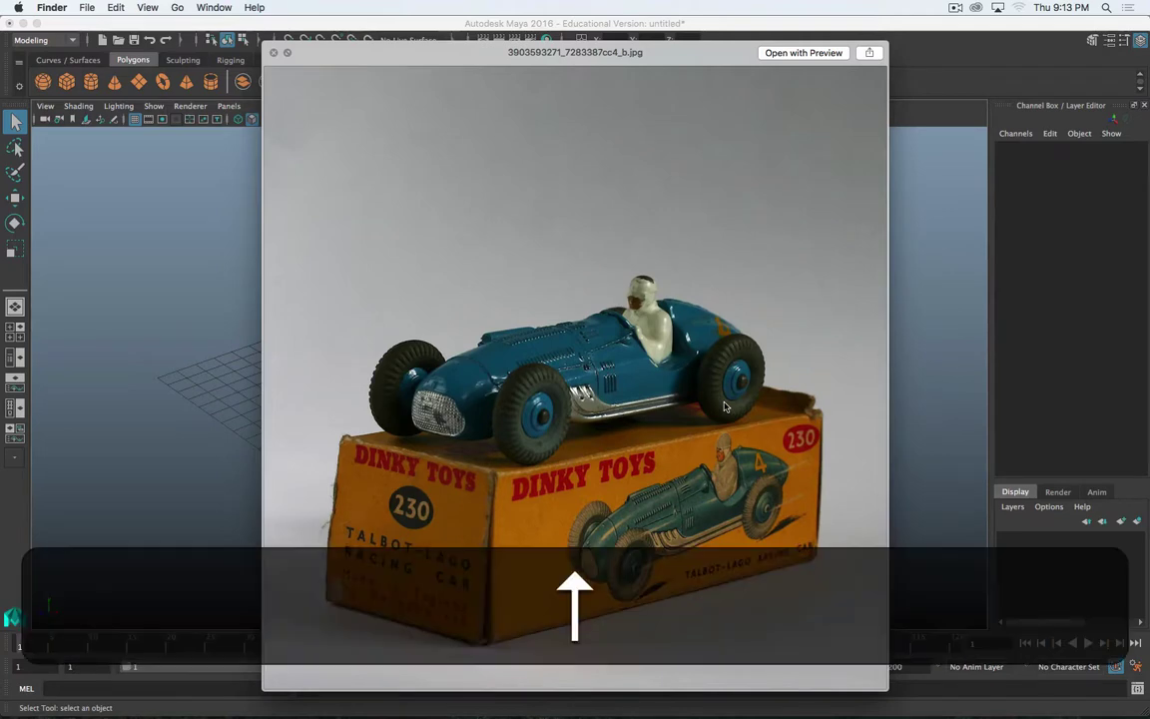
key("space")
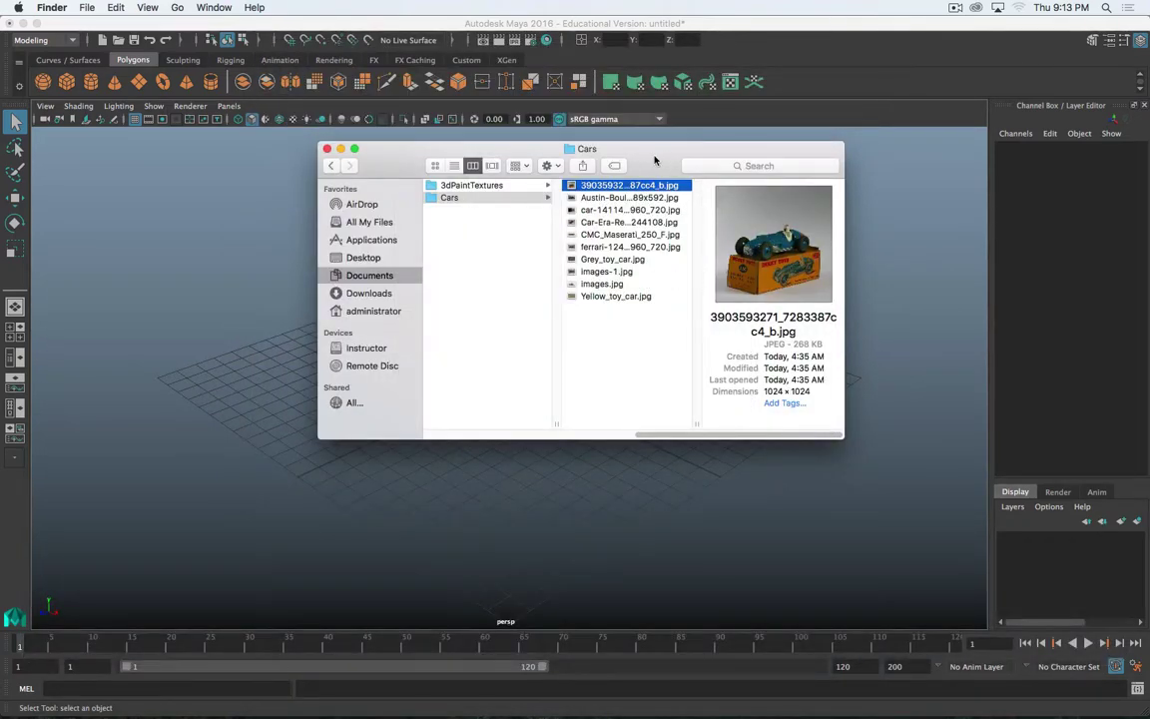
key("super+m")
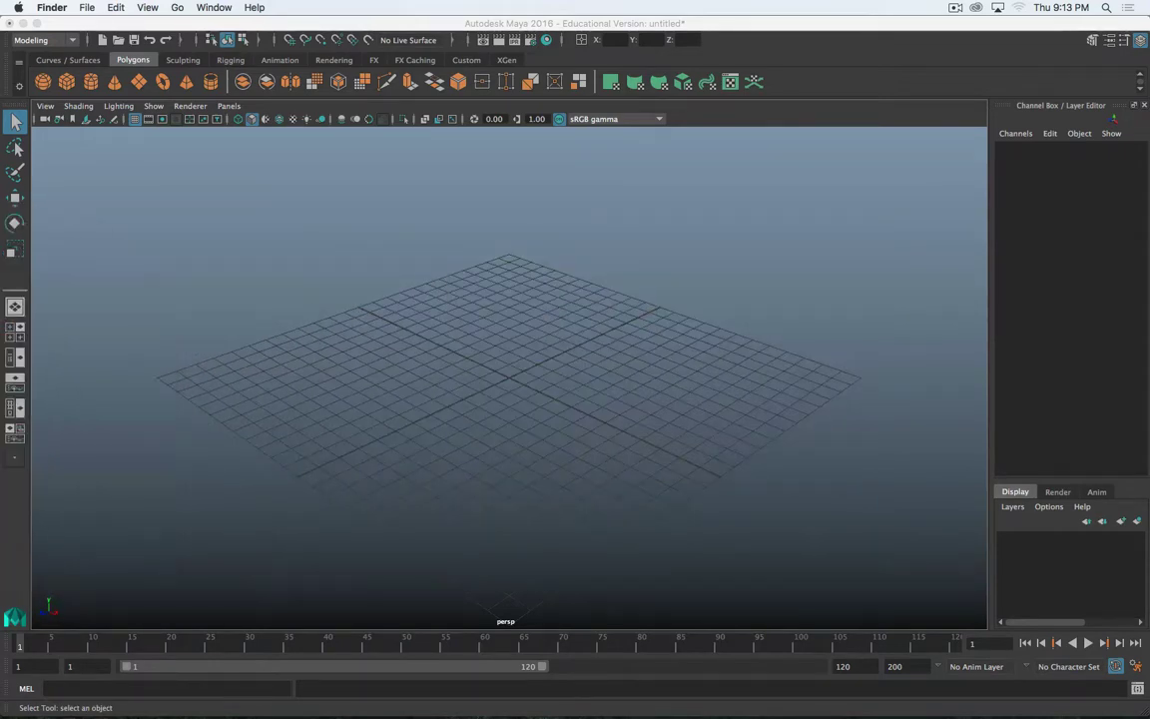
left_click(685, 257)
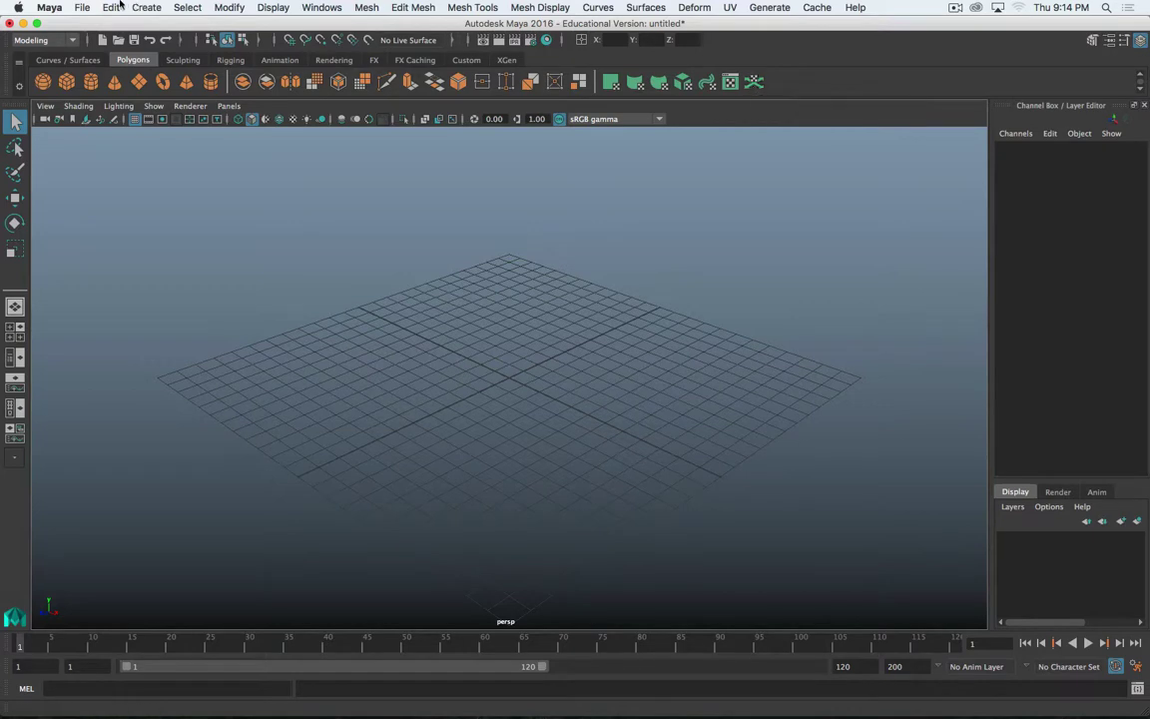
left_click(82, 7)
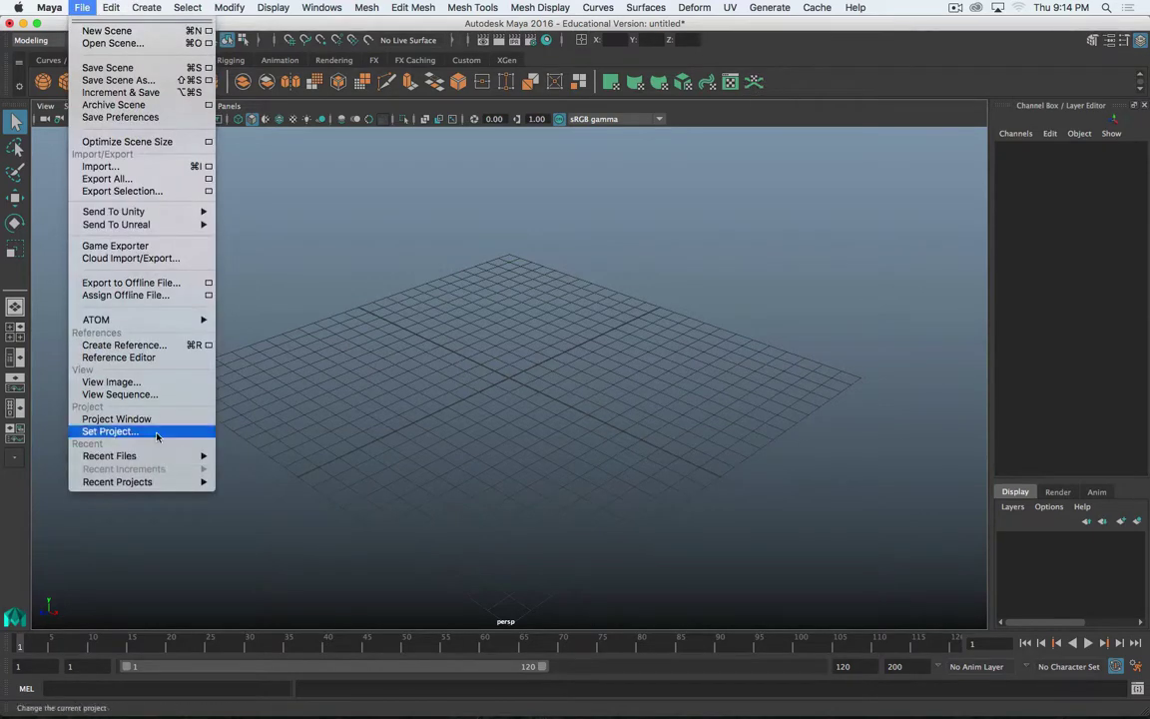
left_click(156, 432)
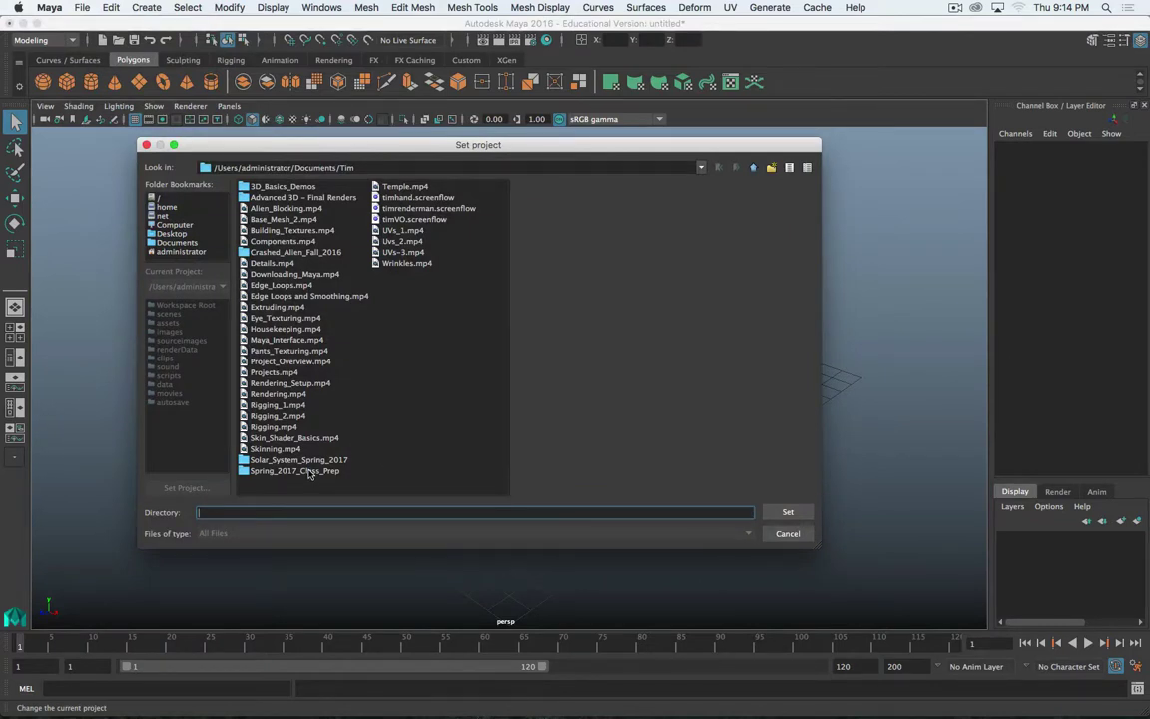
left_click(786, 533)
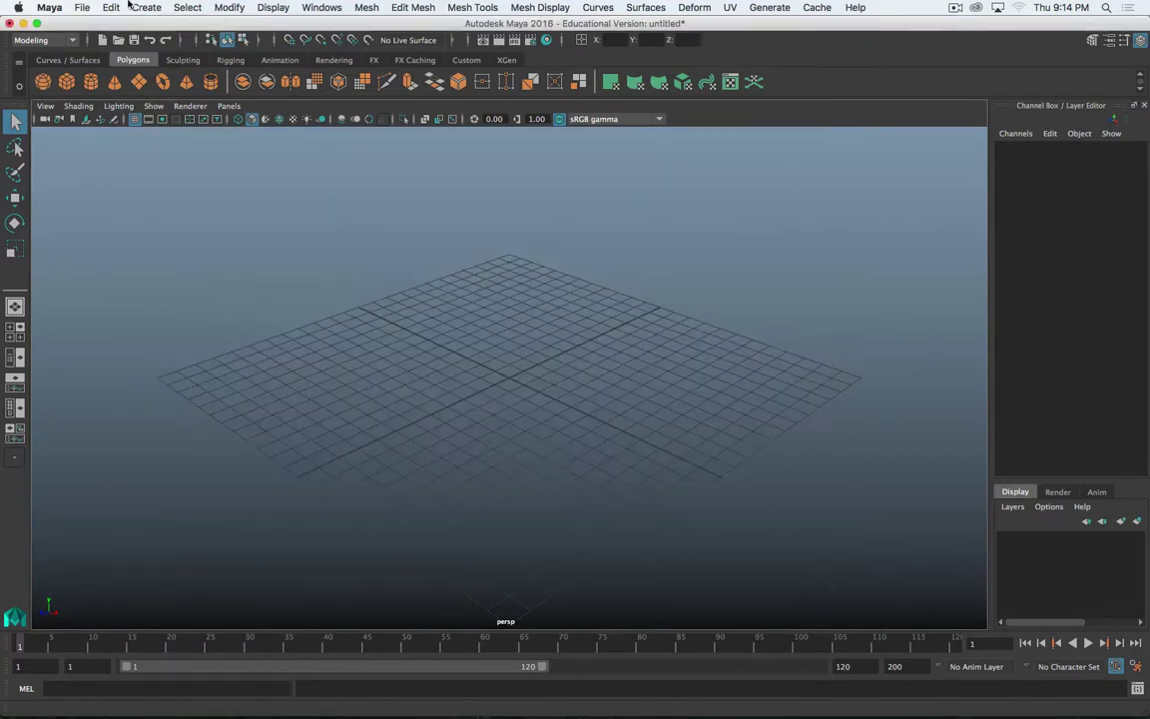
Step: Create a new project named In-Class_Toy_Car, keeping the default location and primary project folders
left_click(83, 7)
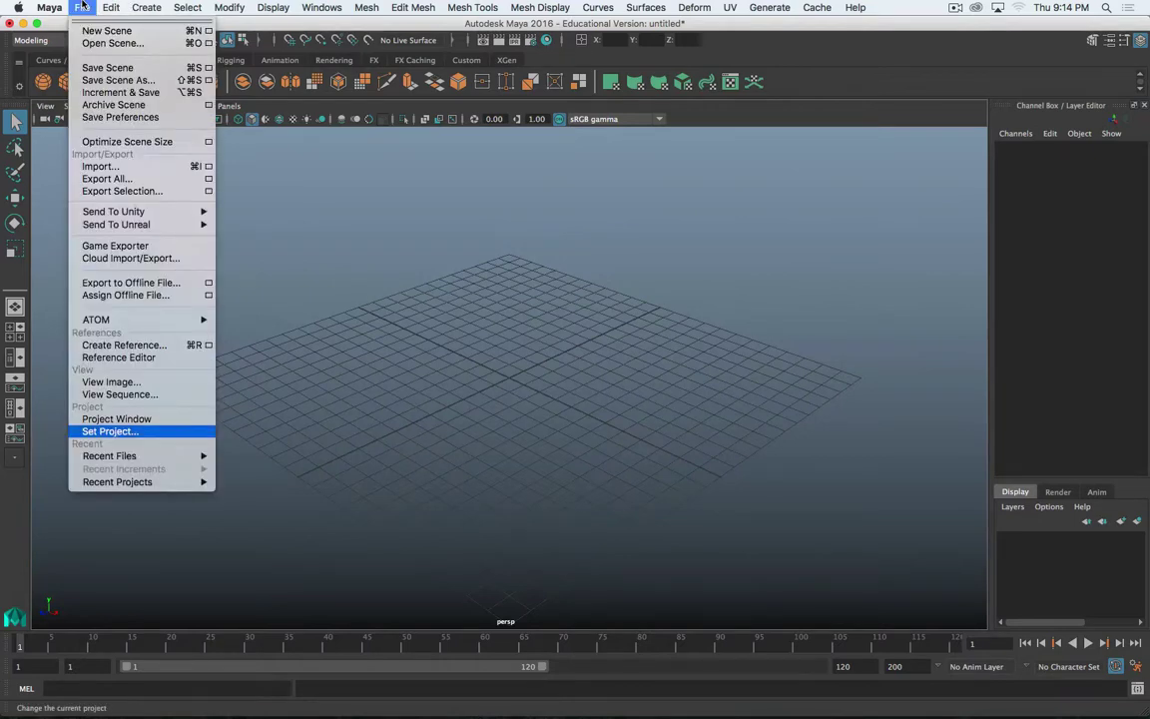
left_click(141, 420)
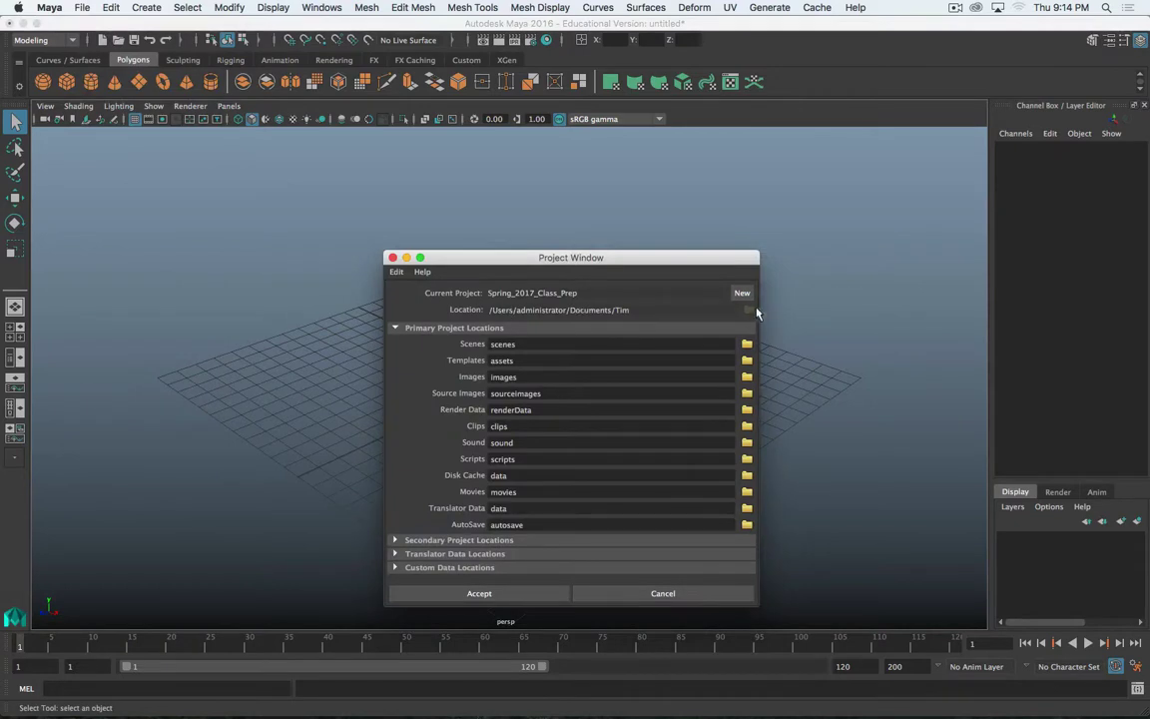
left_click(741, 292)
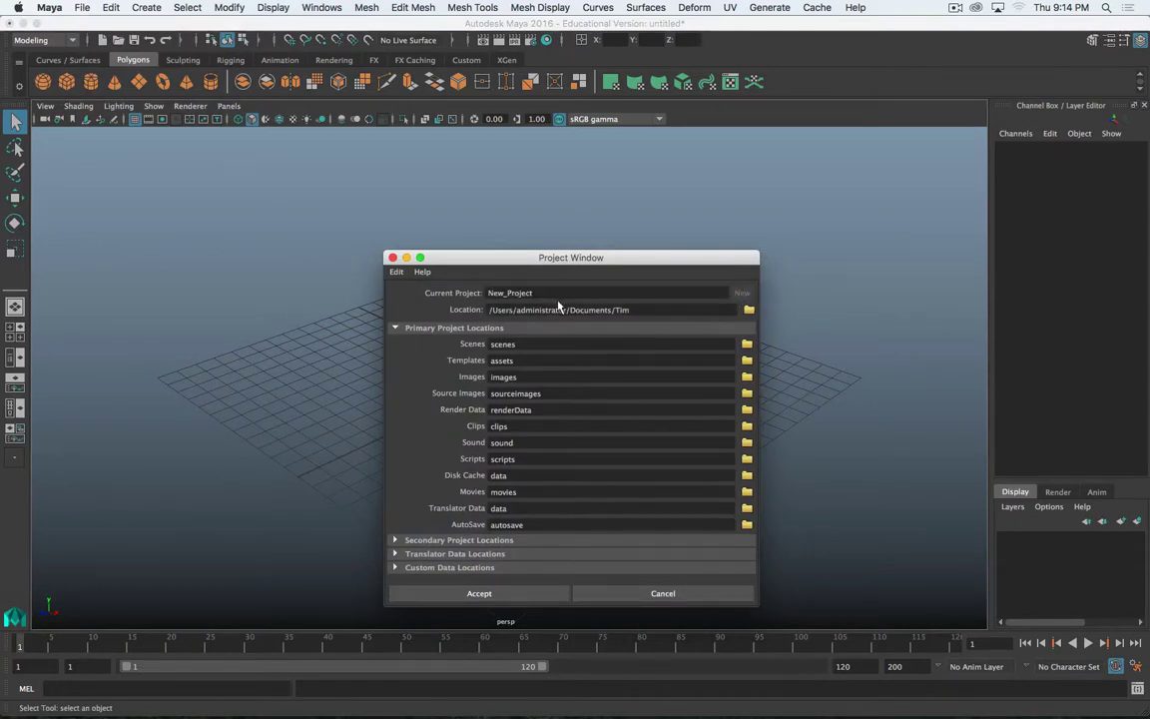
left_click_drag(540, 293, 474, 293)
type("In-C")
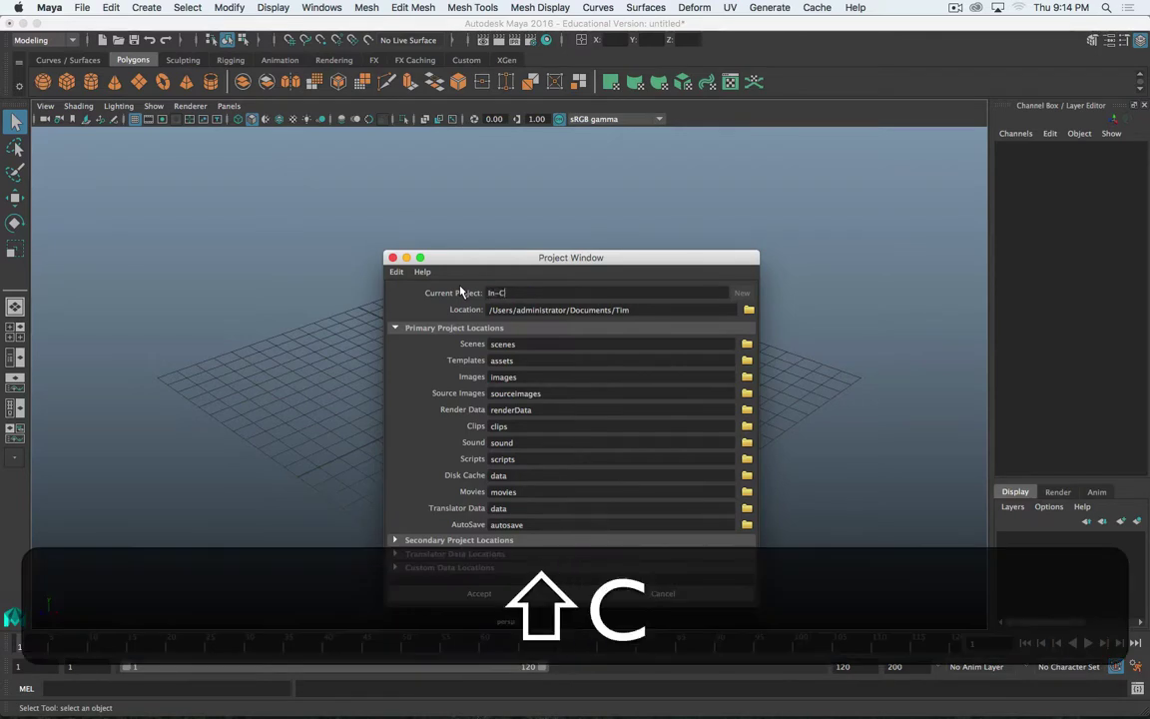
type("lass_Car")
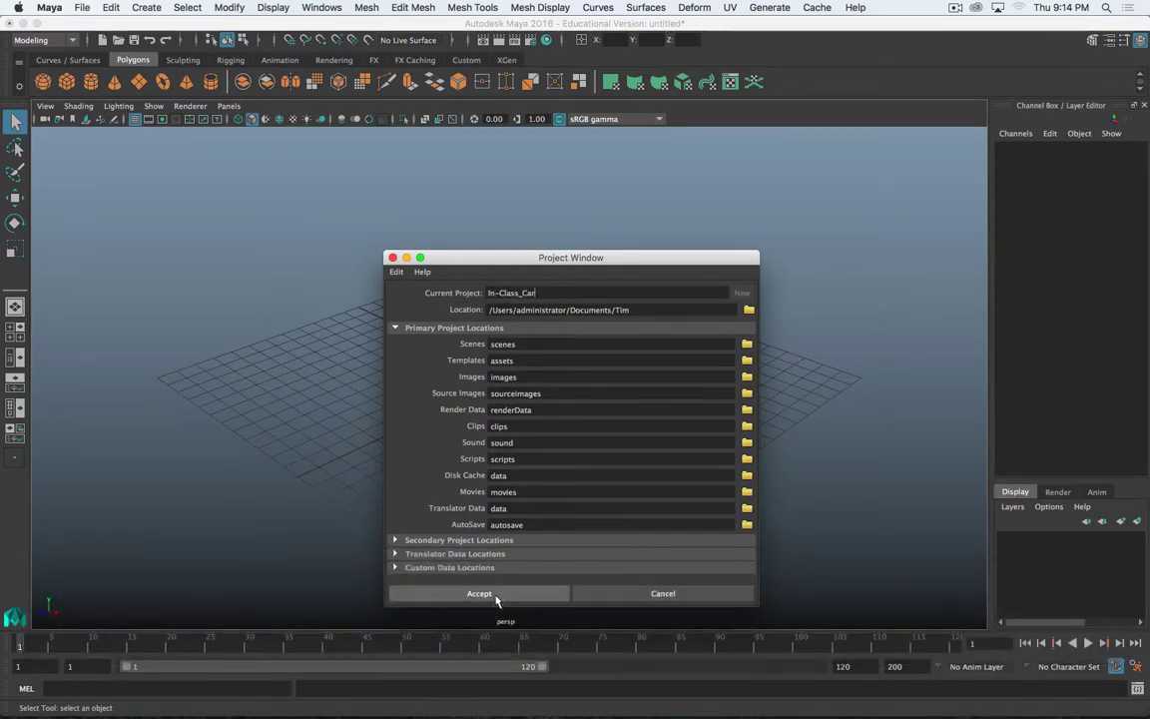
key("Left")
key("Left")
key("Left")
type("Toy_")
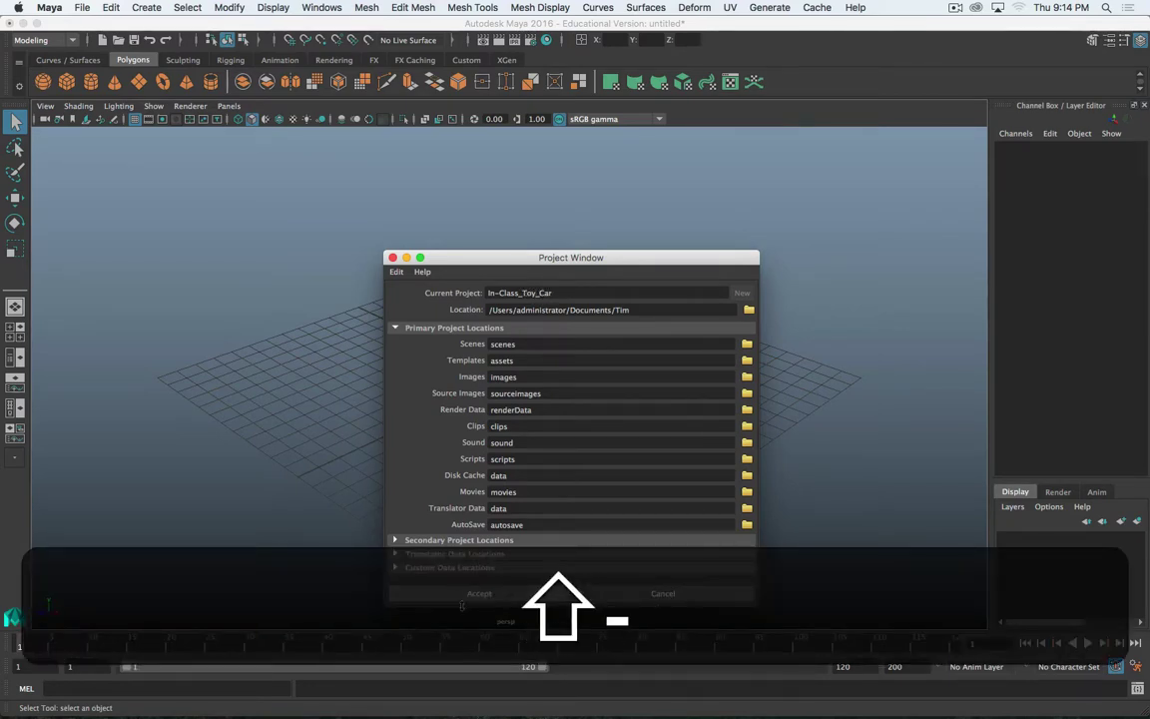
left_click(466, 595)
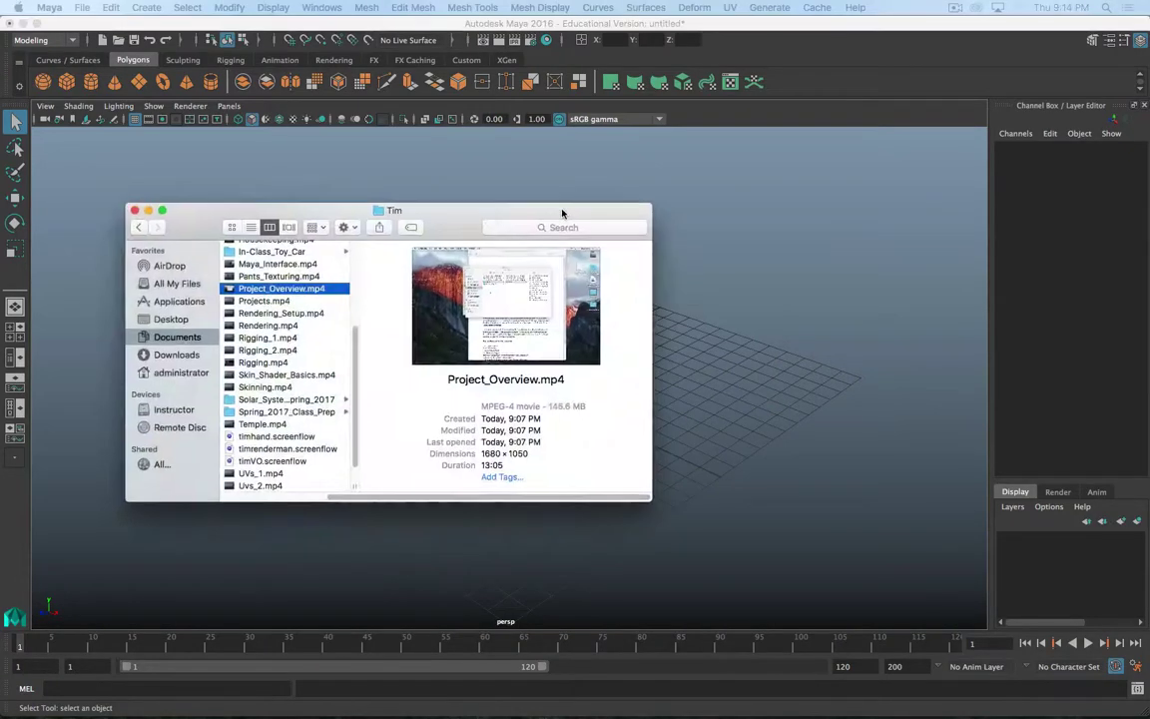
Step: Switch to Finder and open the new In-Class_Toy_Car project folder
left_click(562, 213)
key("super+t")
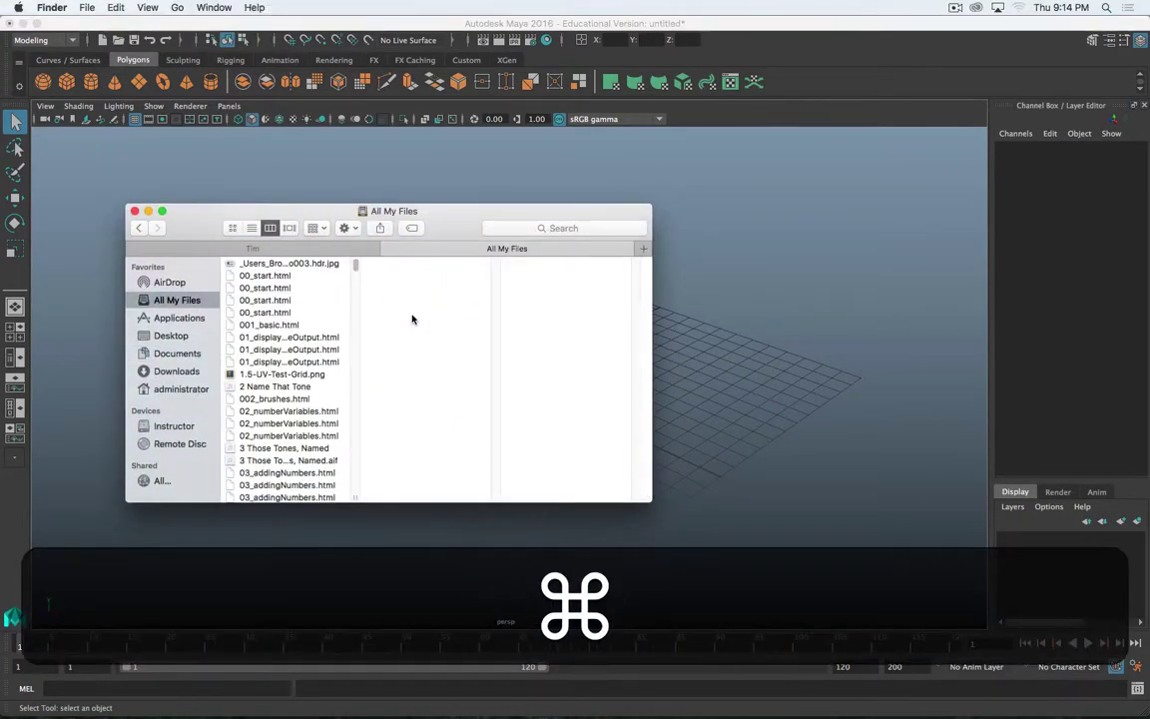
key("super+w")
scroll(289, 389, "up", 5)
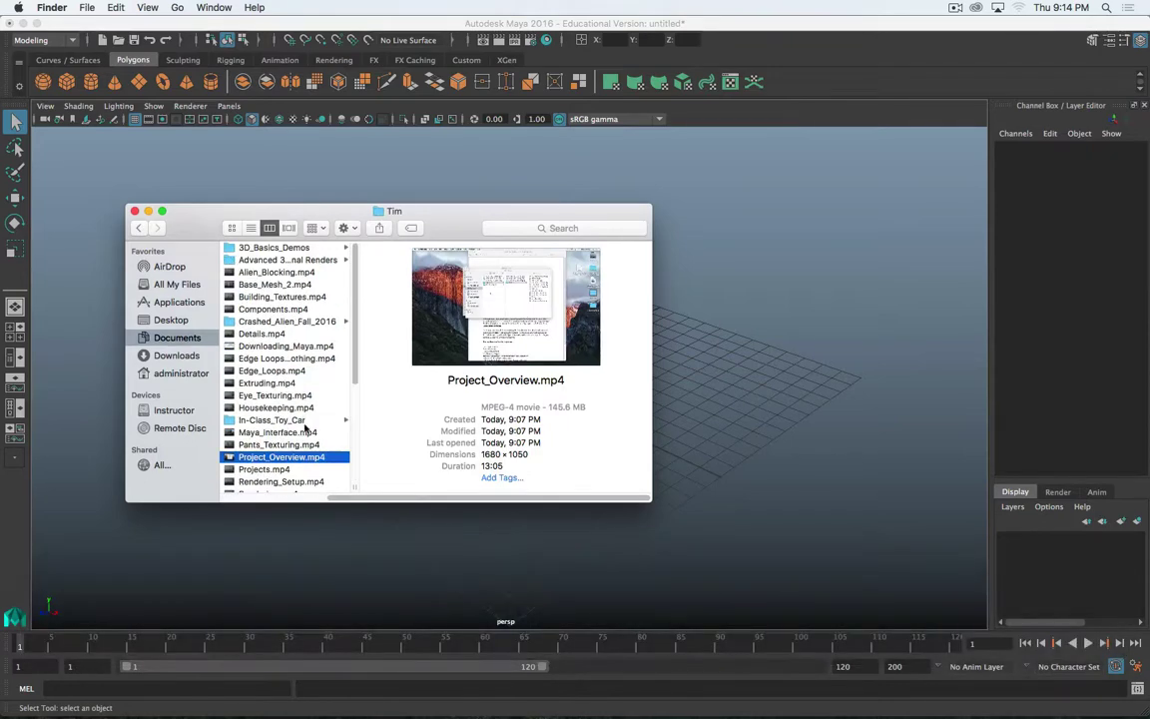
left_click(284, 420)
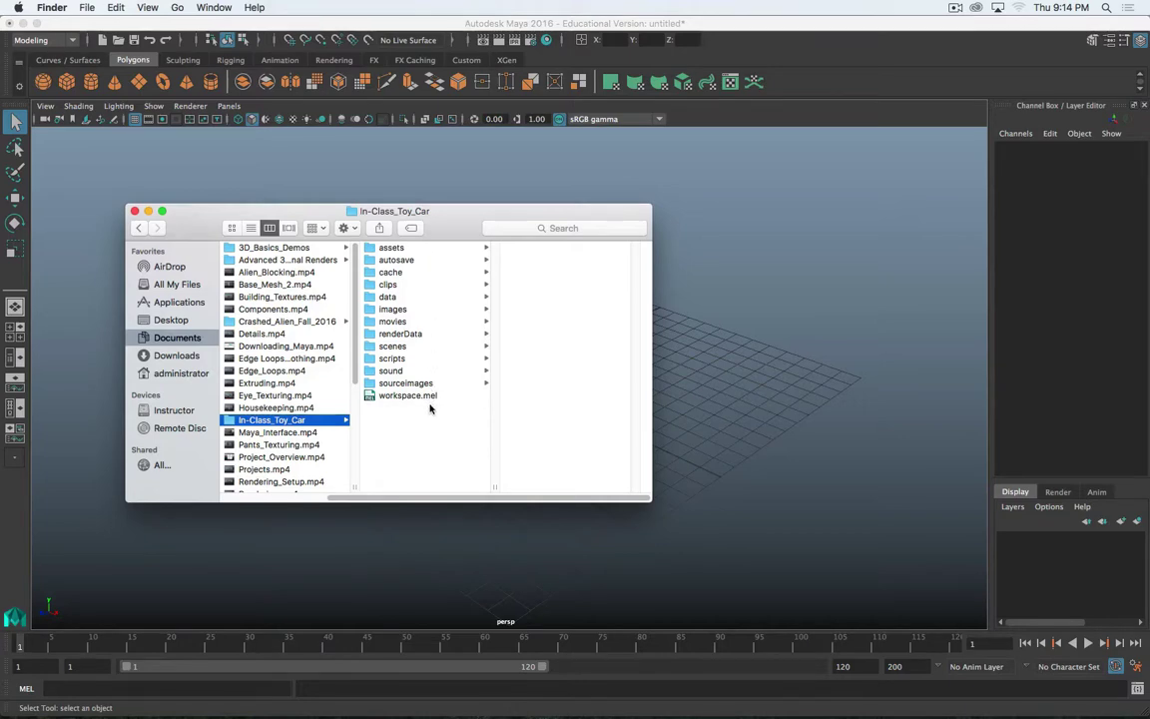
Step: Arrange the Cars folder window beside the project window and open the project's sourceimages folder
left_click_drag(482, 216, 849, 167)
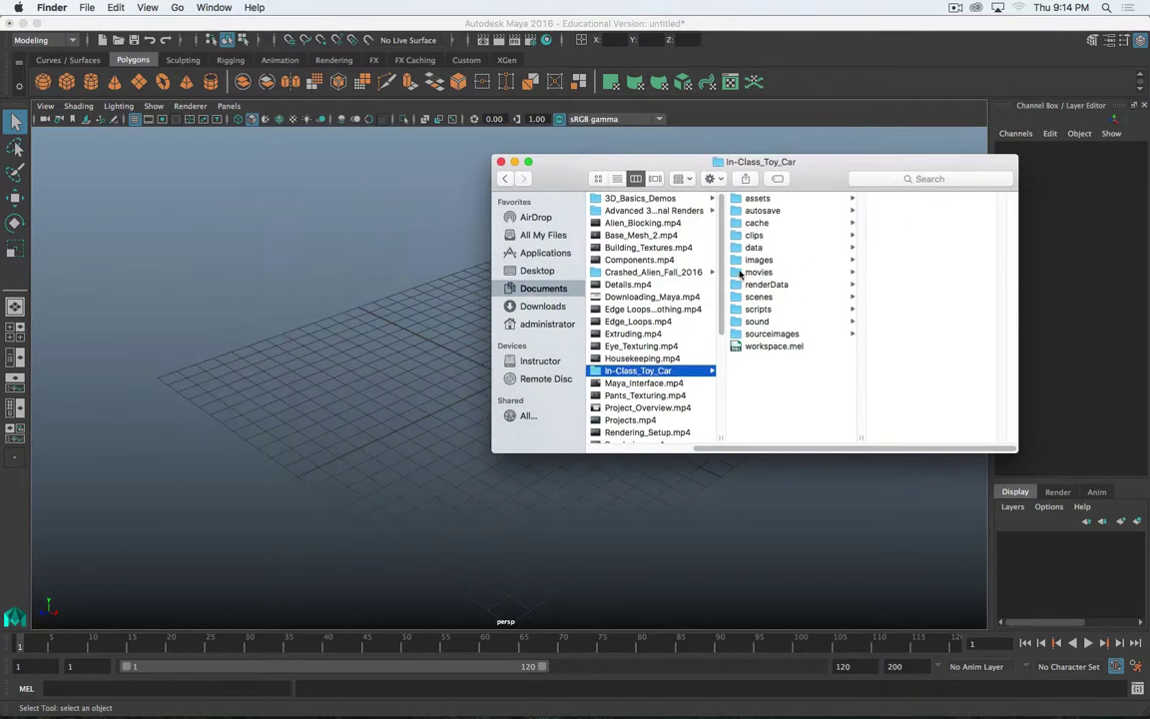
left_click_drag(5, 160, 310, 200)
left_click(180, 247)
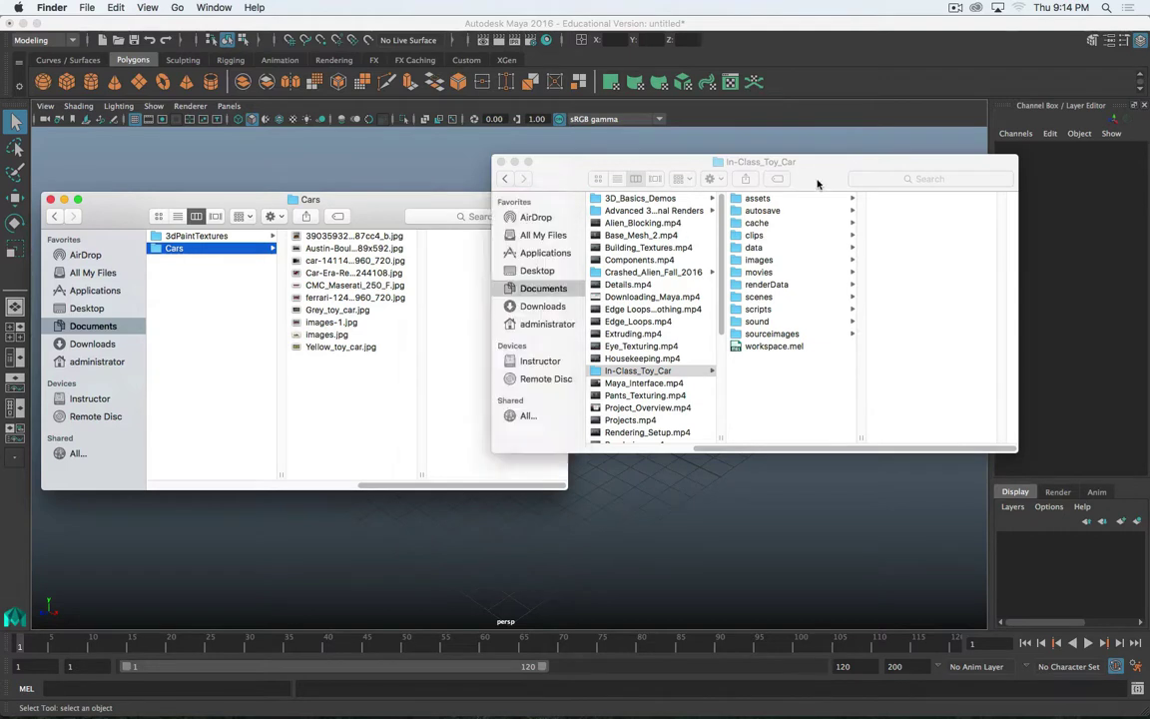
left_click(738, 167)
left_click(788, 335)
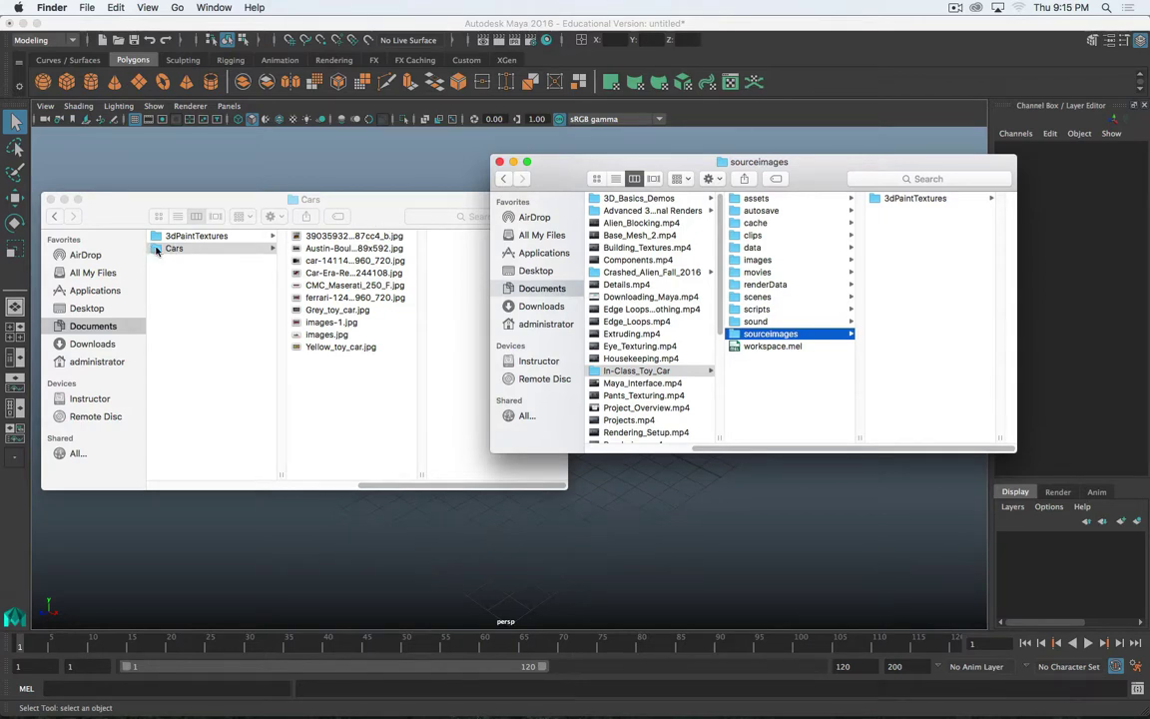
Step: Move the Cars reference folder into the In-Class_Toy_Car project's sourceimages folder and check its contents there
left_click_drag(176, 248, 903, 344)
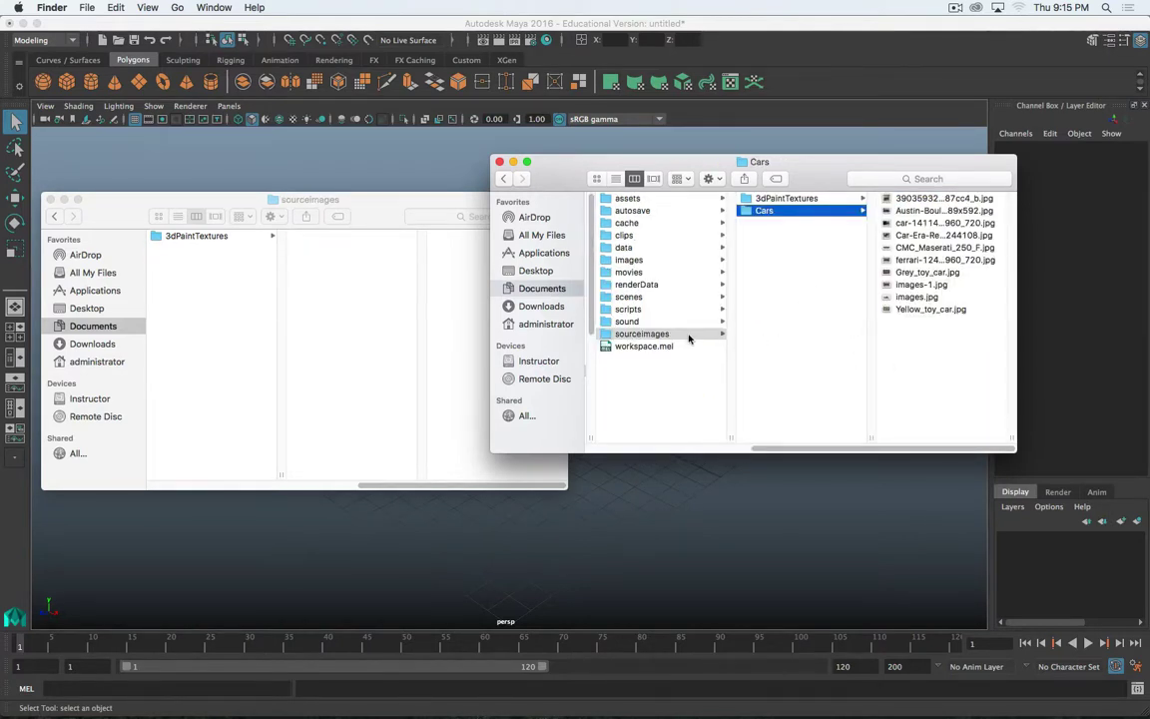
left_click(677, 259)
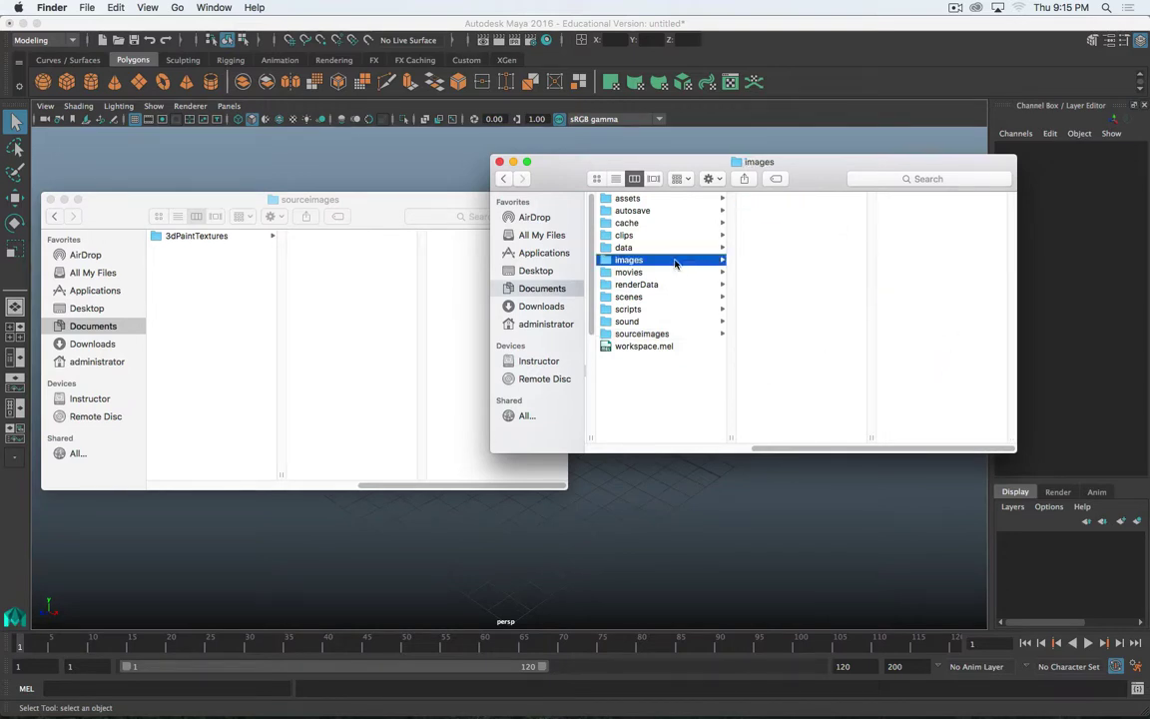
left_click(683, 334)
left_click(764, 210)
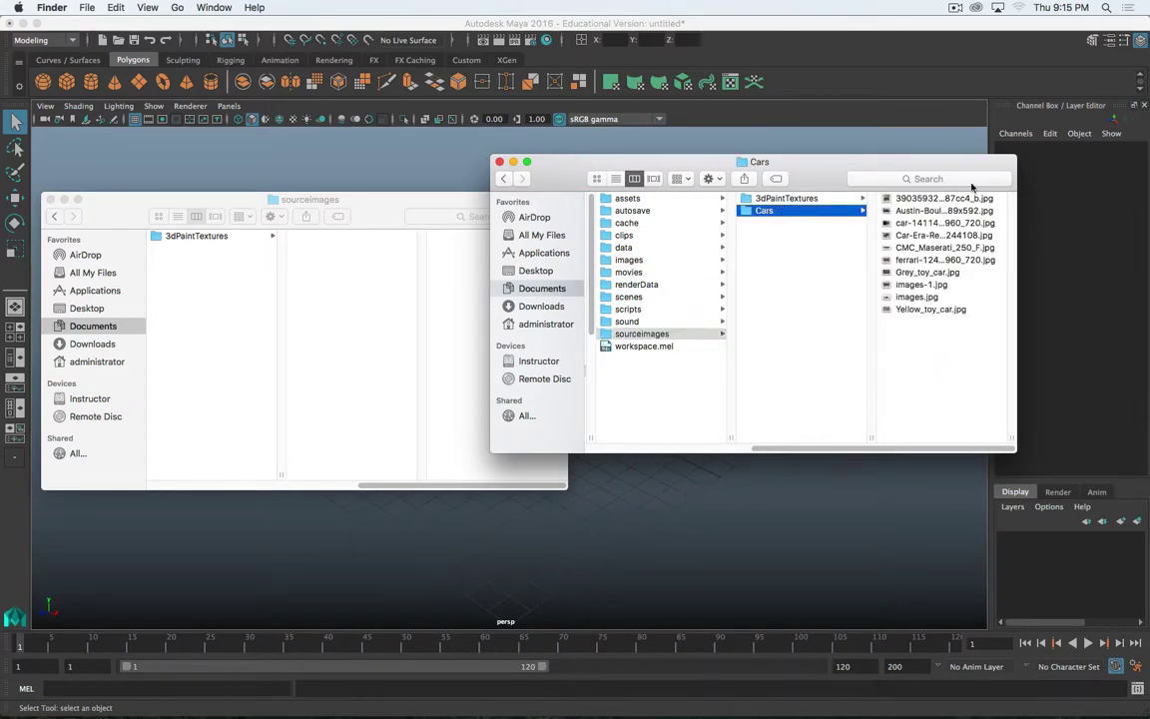
Step: Look over the Spring_2017_Class_Prep folder structure, then close both Finder windows and return to Maya
left_click(172, 309)
scroll(249, 469, "left", 5)
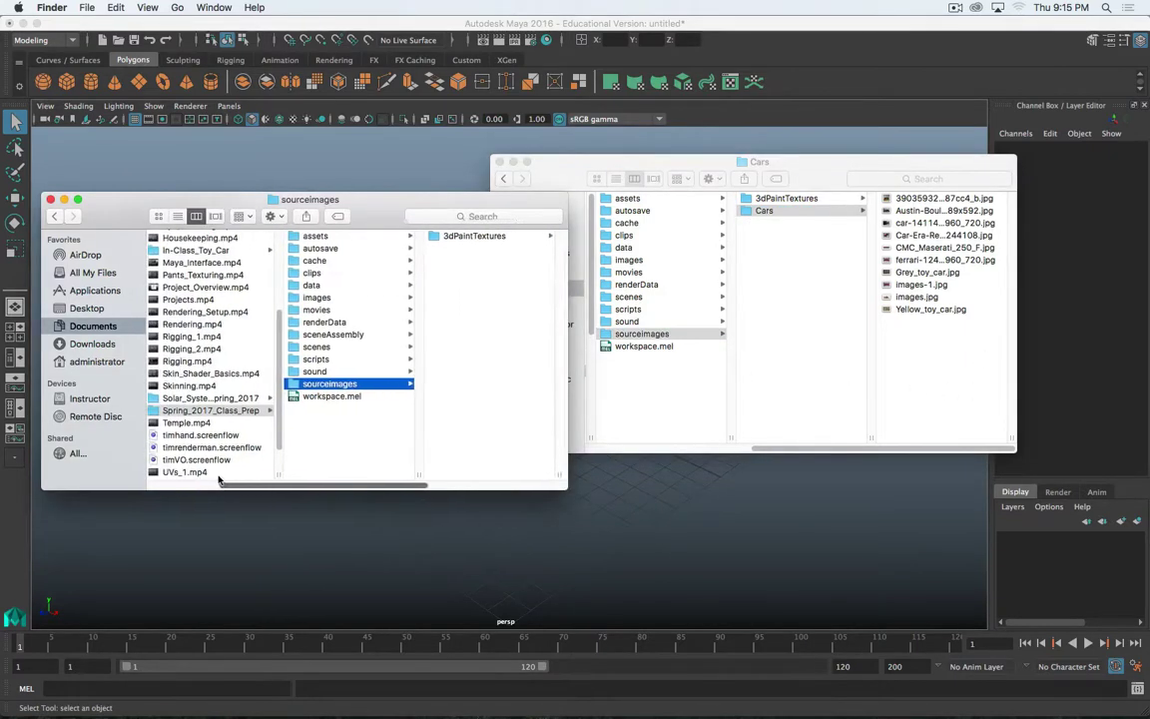
scroll(215, 480, "left", 5)
scroll(210, 479, "right", 3)
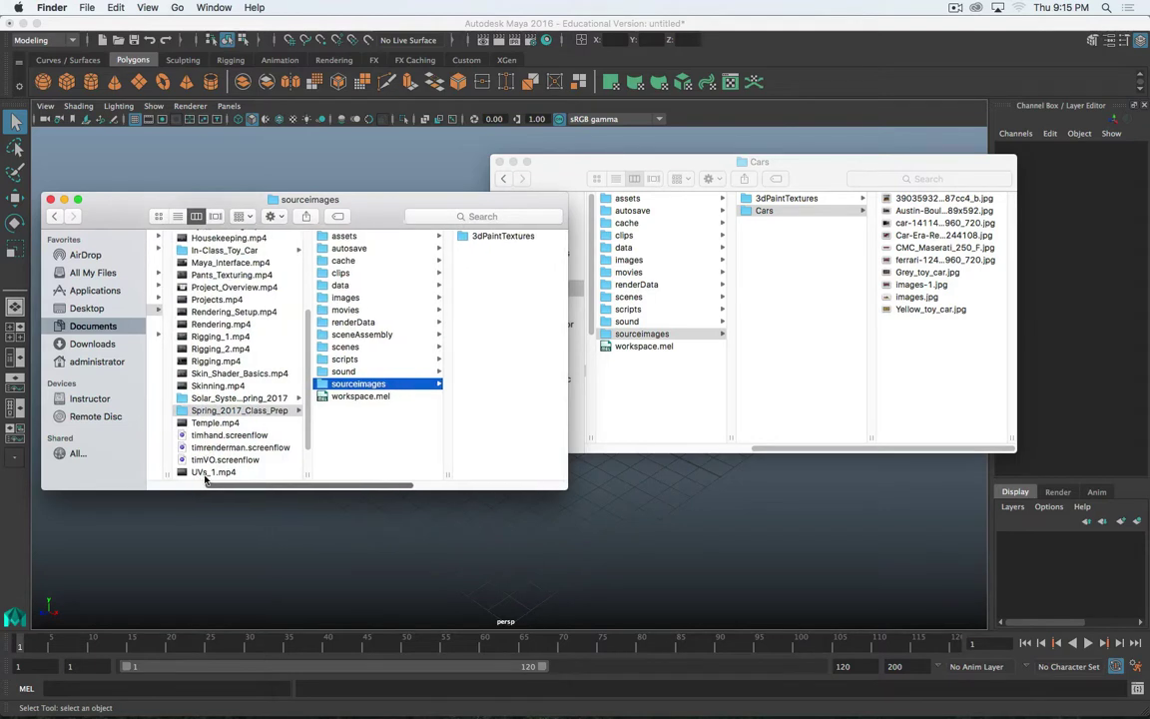
scroll(207, 480, "right", 1)
scroll(200, 477, "left", 4)
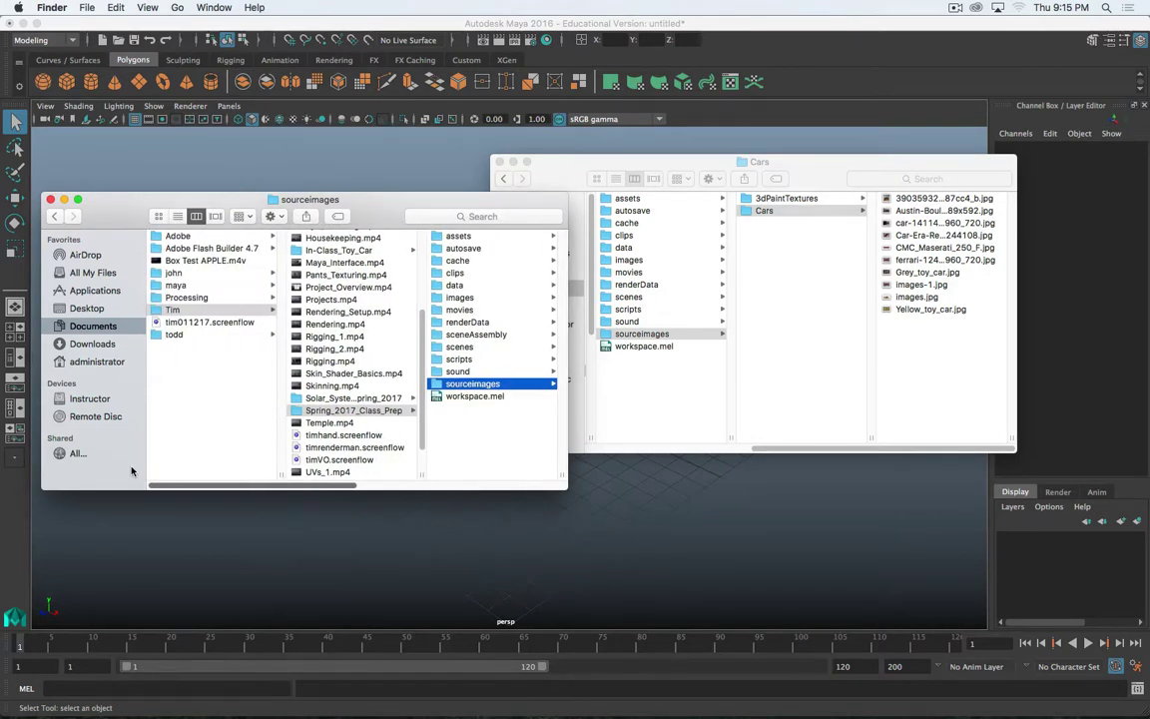
key("super+w")
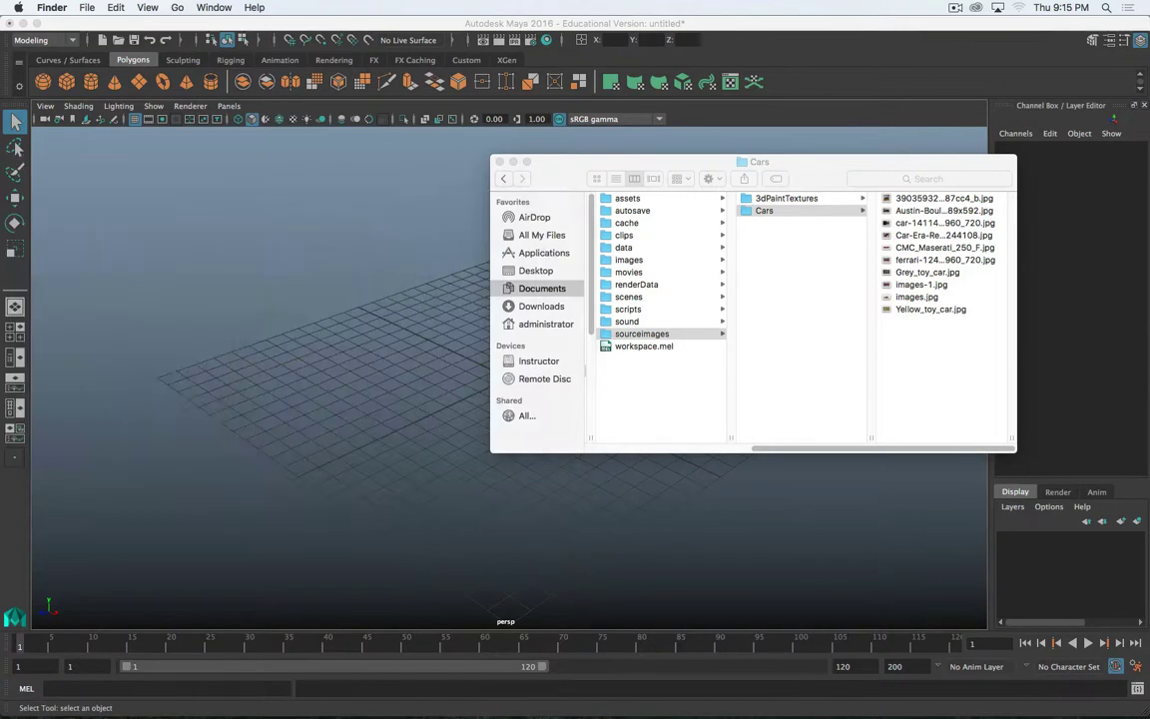
left_click_drag(736, 155, 457, 163)
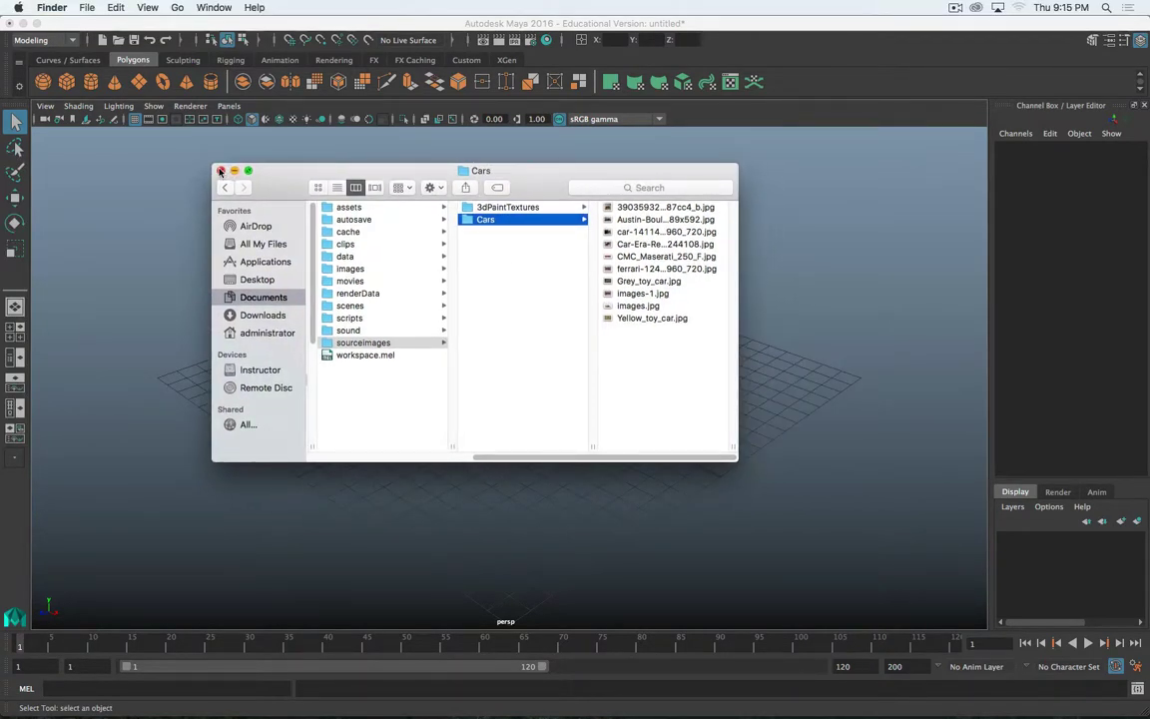
left_click(221, 172)
left_click(689, 55)
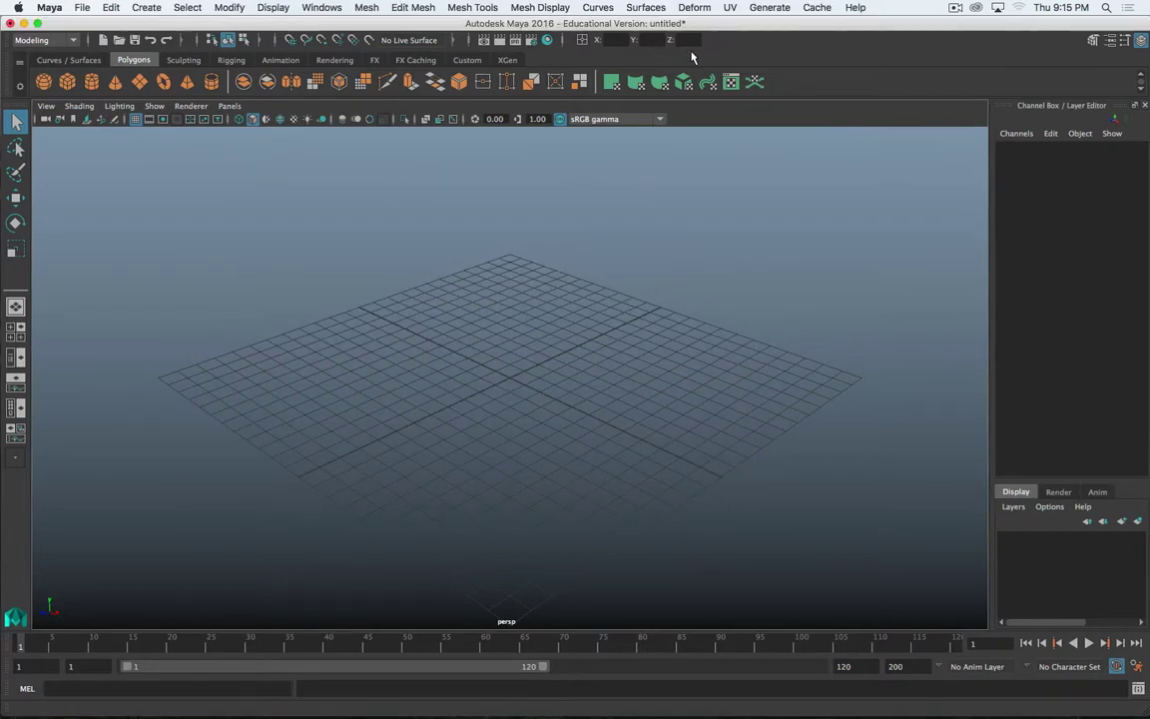
Step: Save the scene as Toy_Car_01_Blocking in Maya Binary format in the project's scenes folder
key("super+s")
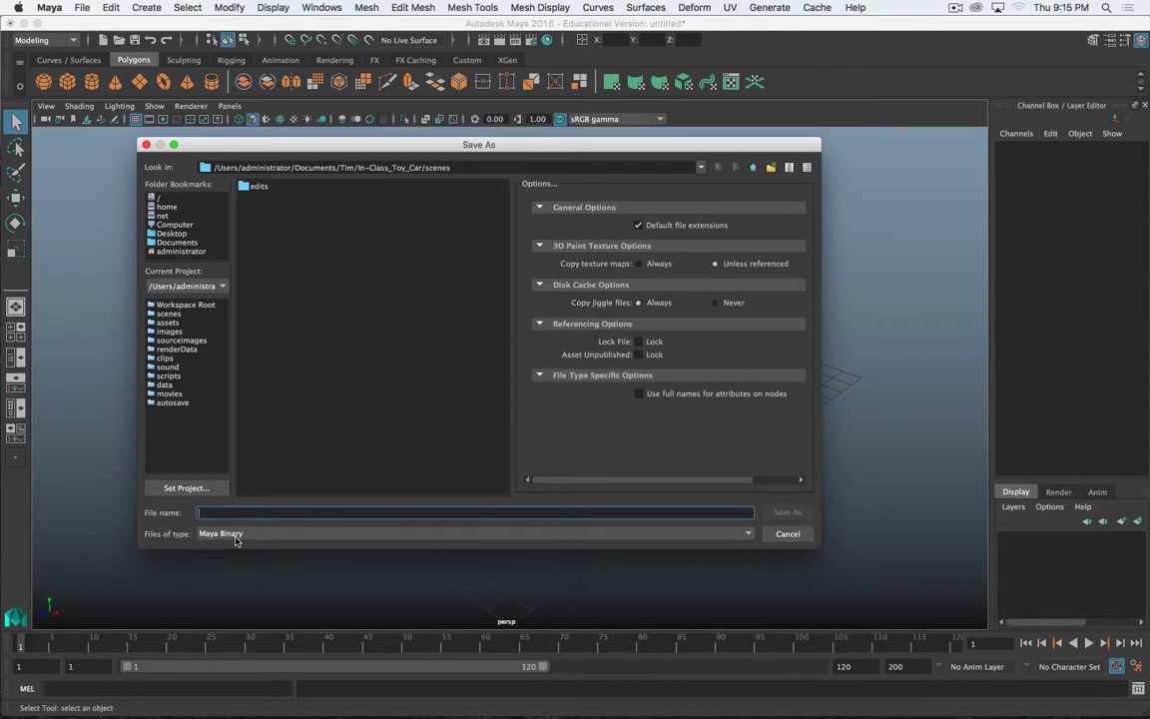
key("shift")
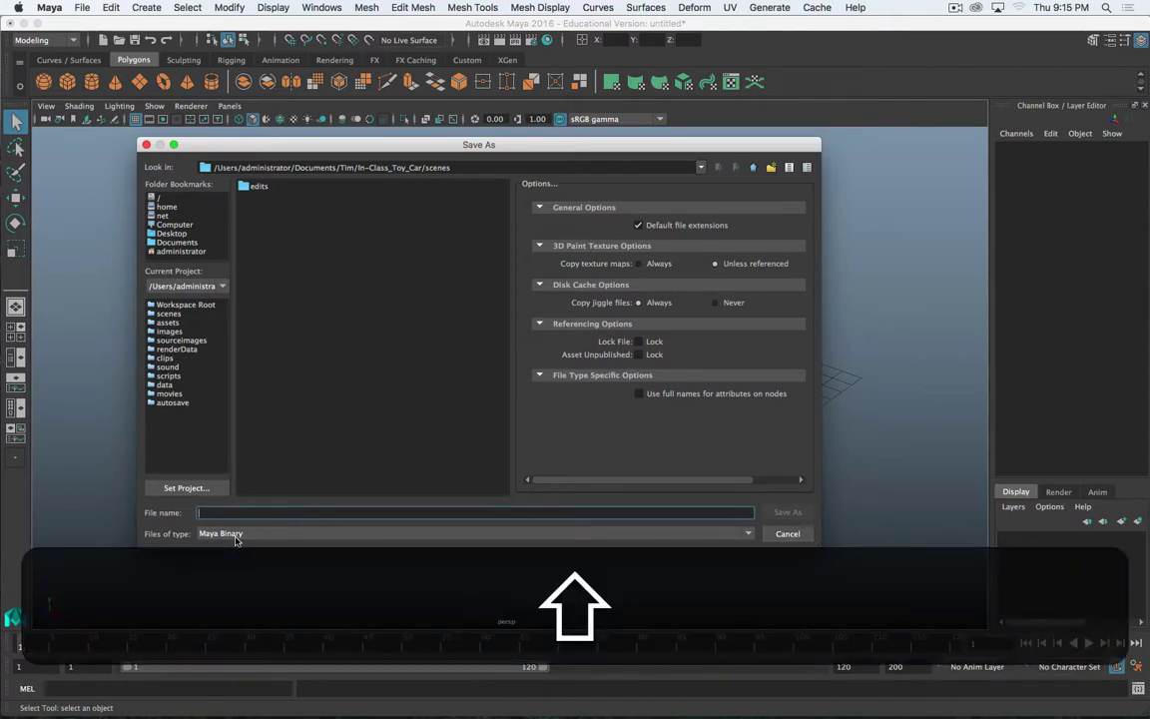
type("In_C")
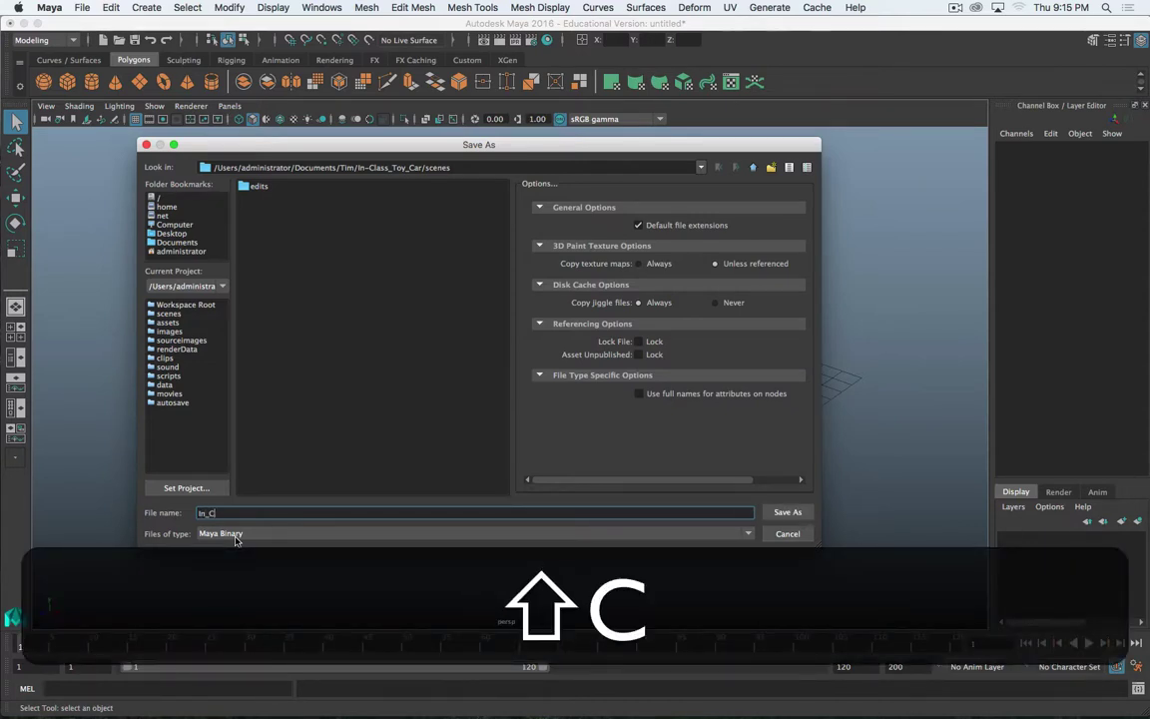
type("lass_Toy_")
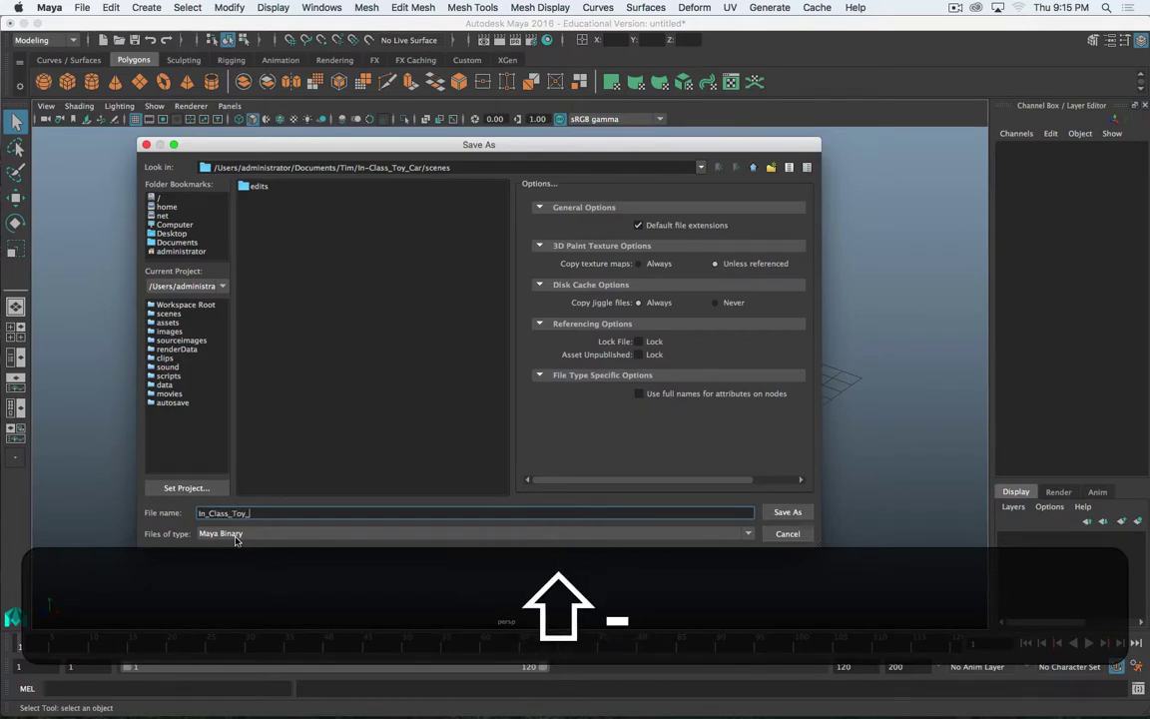
key("BackSpace")
key("BackSpace")
key("BackSpace")
key("BackSpace")
key("BackSpace")
key("BackSpace")
key("BackSpace")
key("BackSpace")
key("BackSpace")
key("BackSpace")
key("BackSpace")
key("BackSpace")
key("BackSpace")
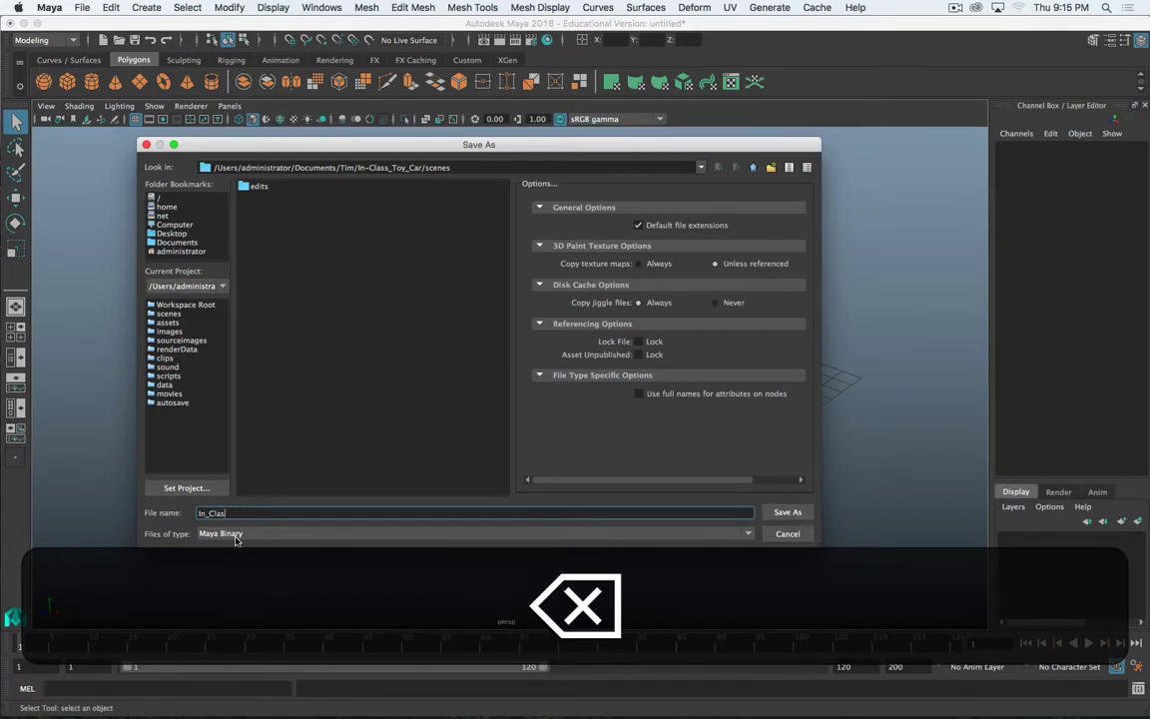
type("Toy_")
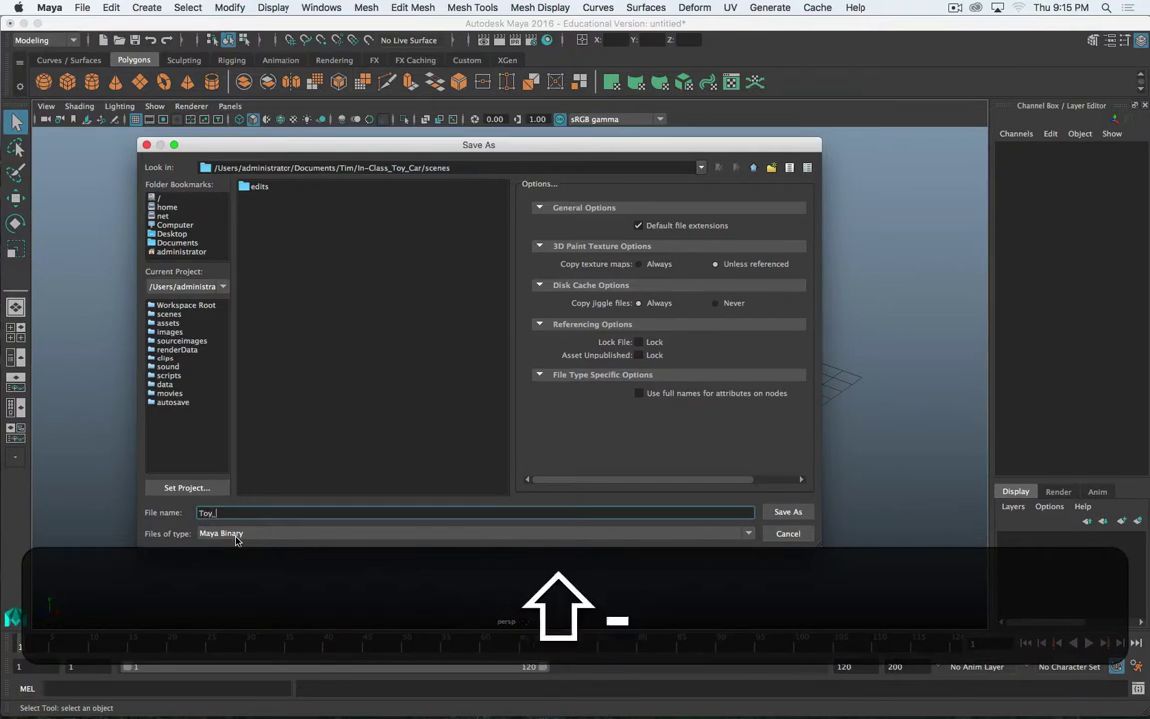
type("Car_")
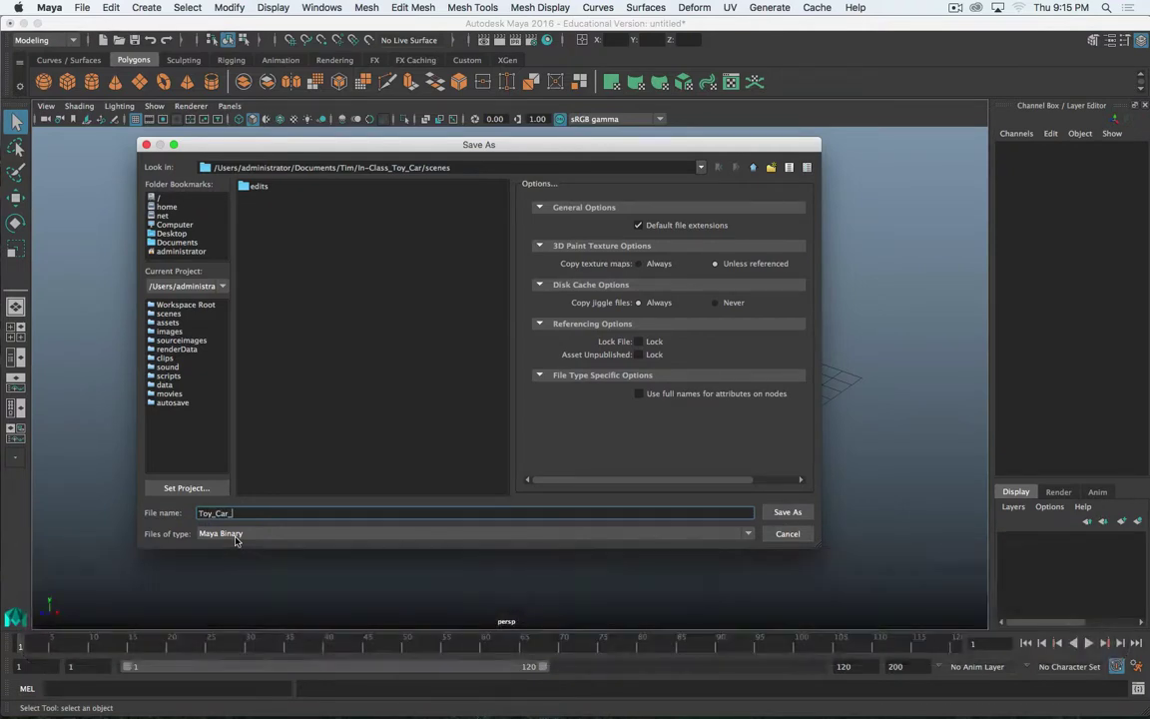
type("01_Blocking")
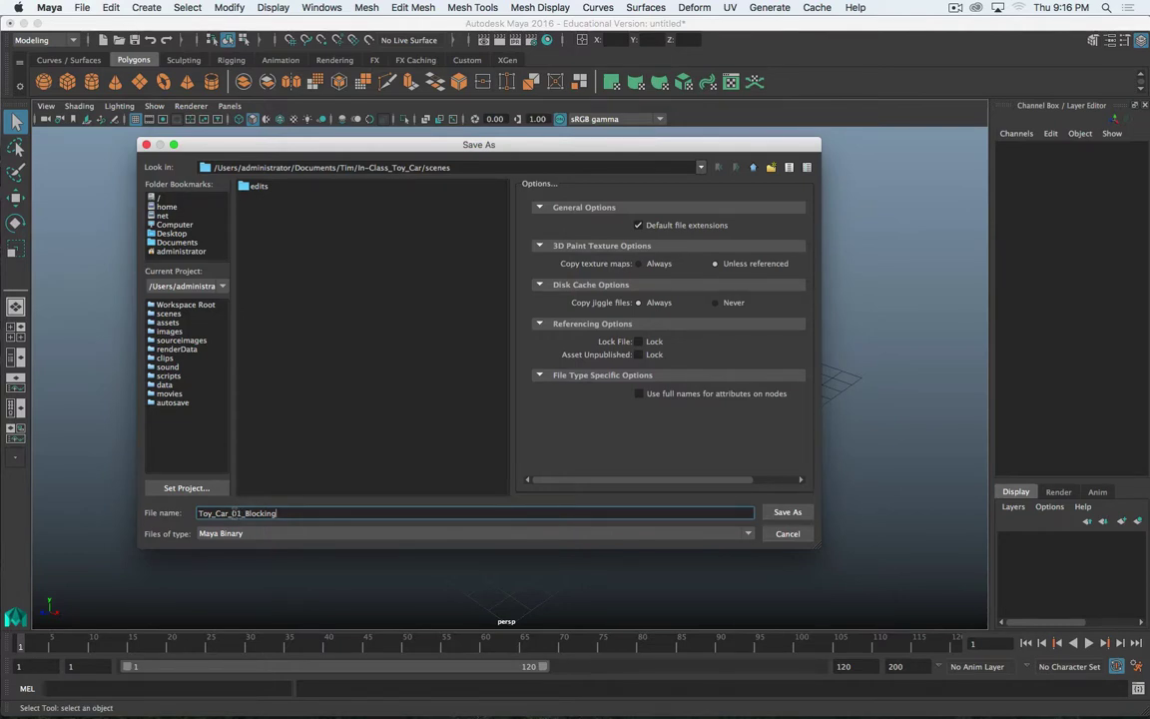
left_click_drag(247, 513, 273, 514)
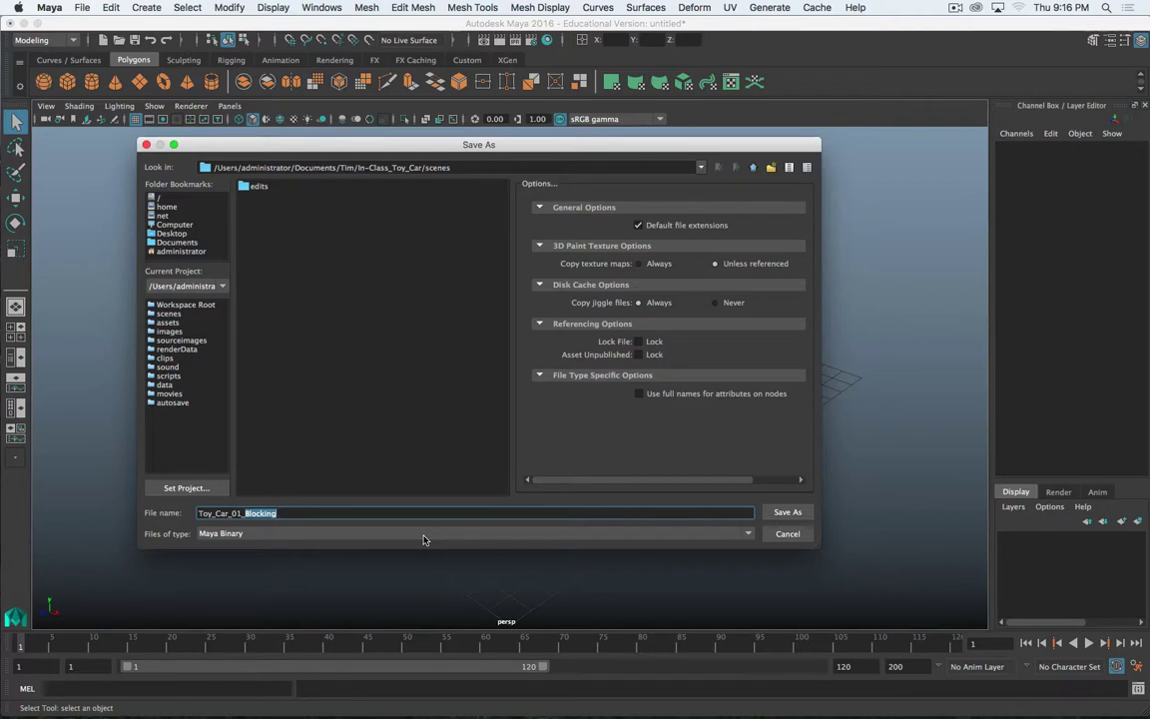
left_click(283, 511)
key("Return")
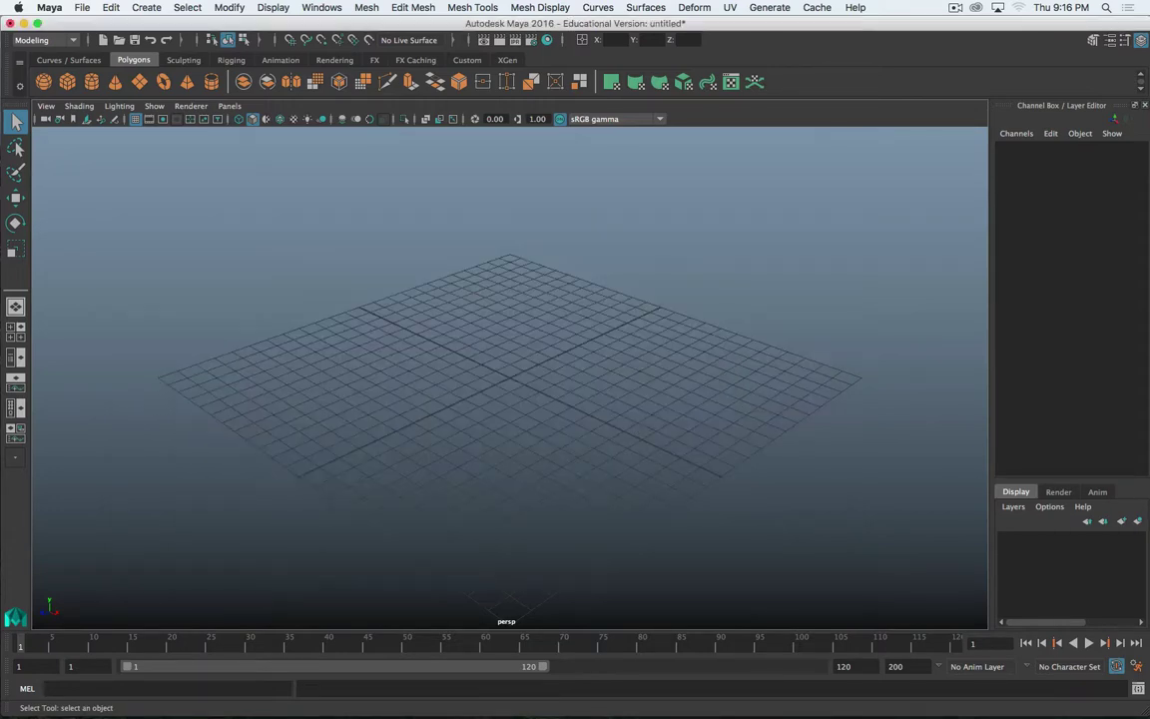
Step: Switch to Finder and look through the existing project folders, including Solar_System_Spring_2017 and 3D_Basics_Demos
key("super+Tab")
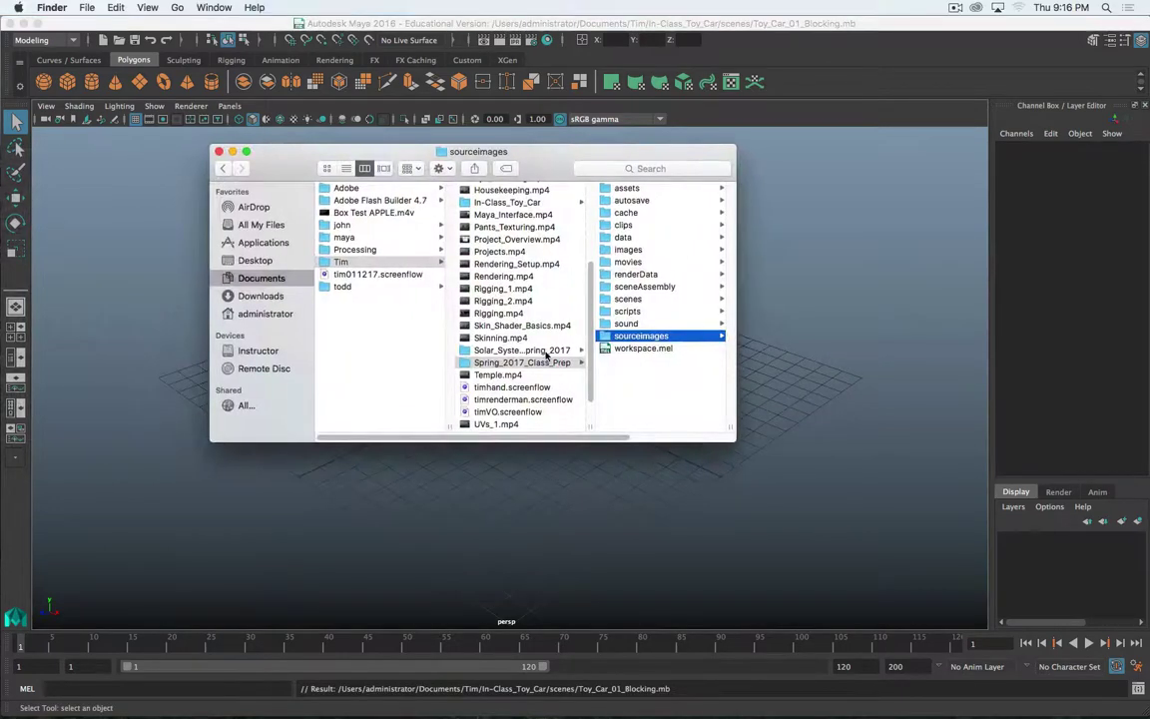
left_click(521, 349)
scroll(545, 299, "up", 5)
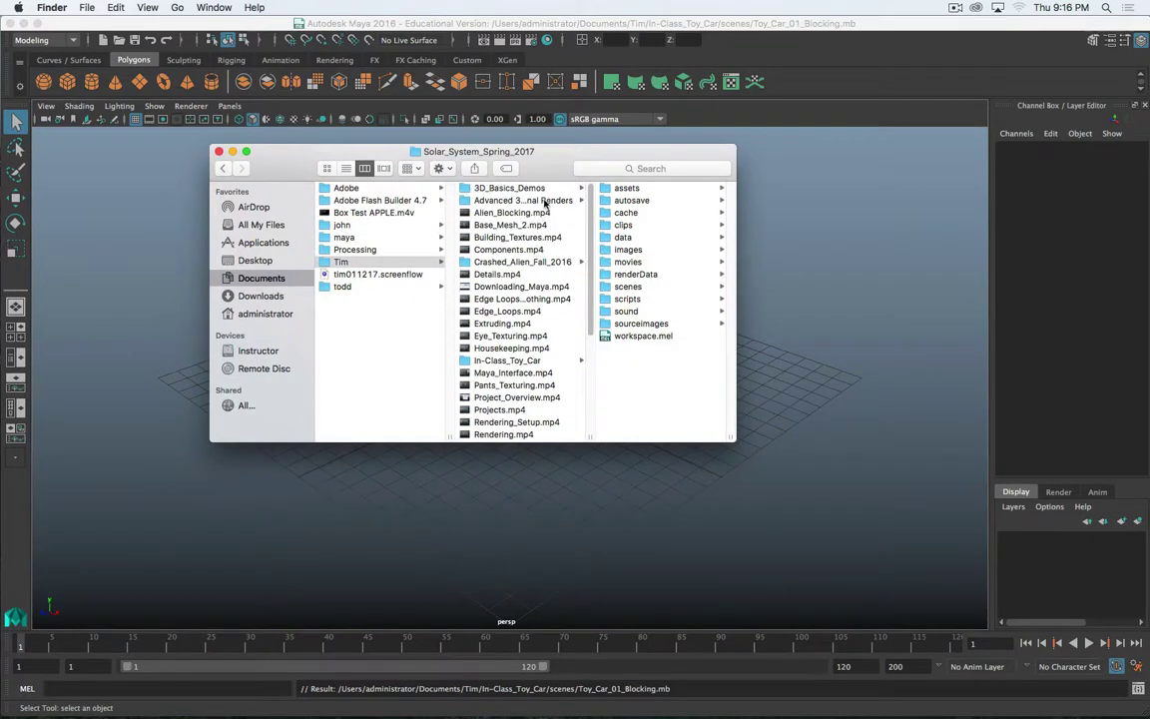
left_click(544, 201)
key("Up")
scroll(540, 361, "down", 5)
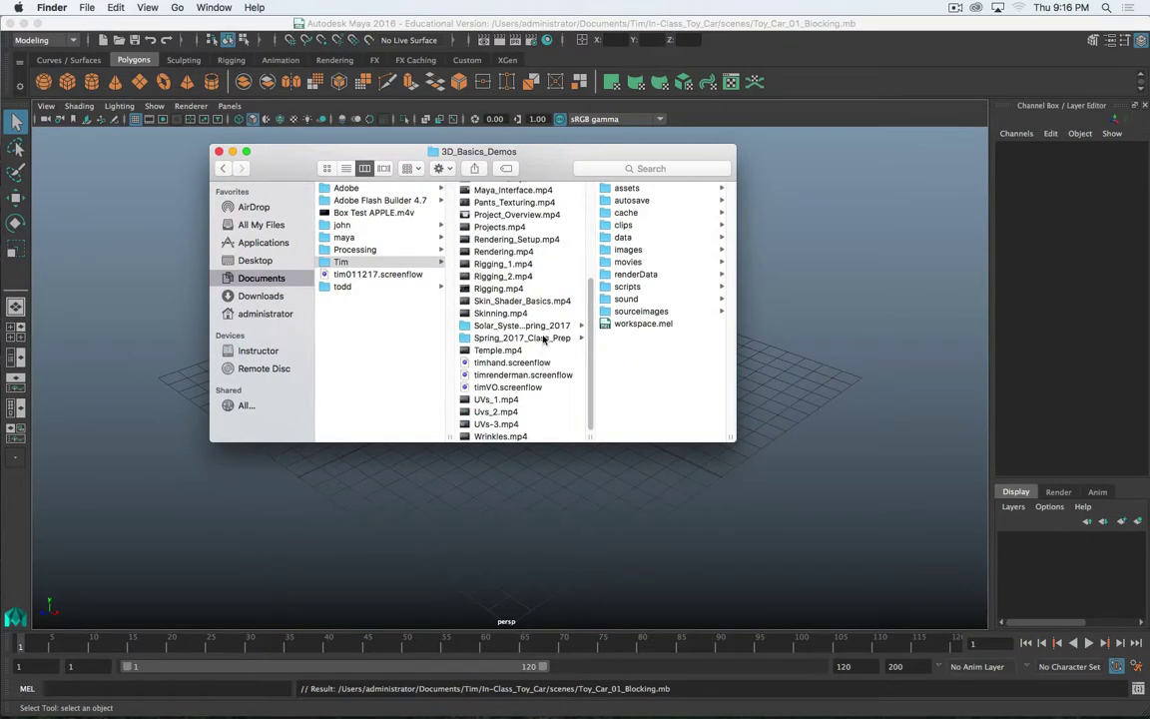
left_click(539, 327)
key("Down")
key("Down")
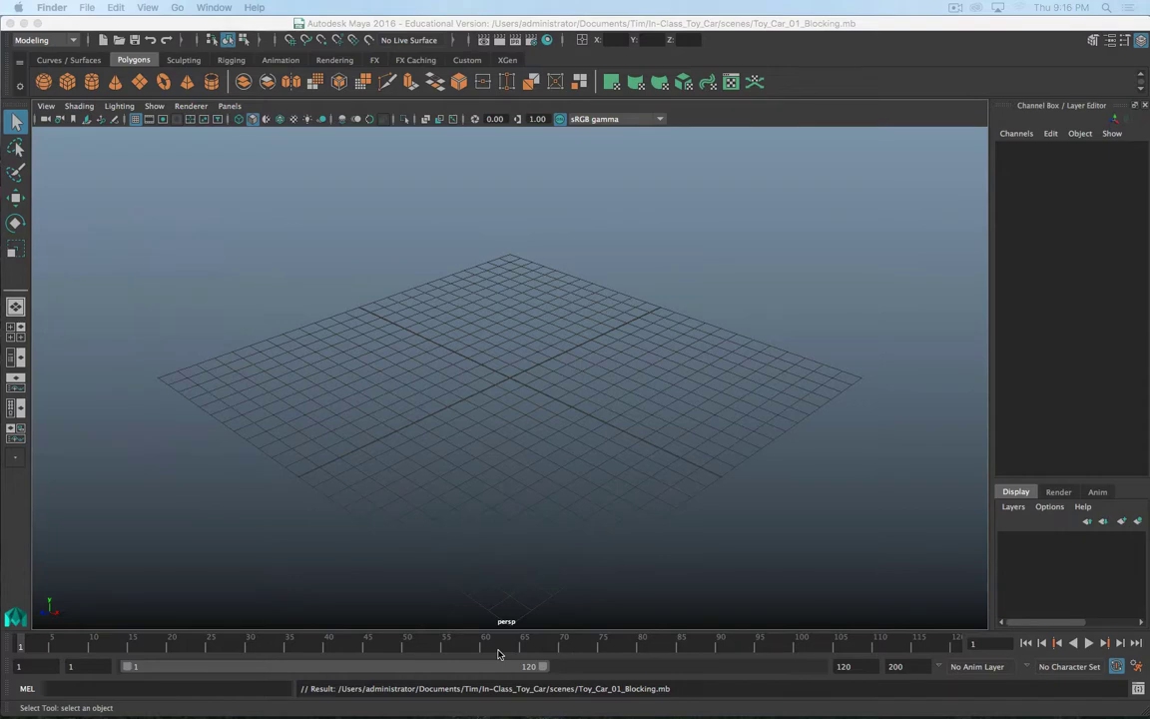
key("super")
key("super+Tab")
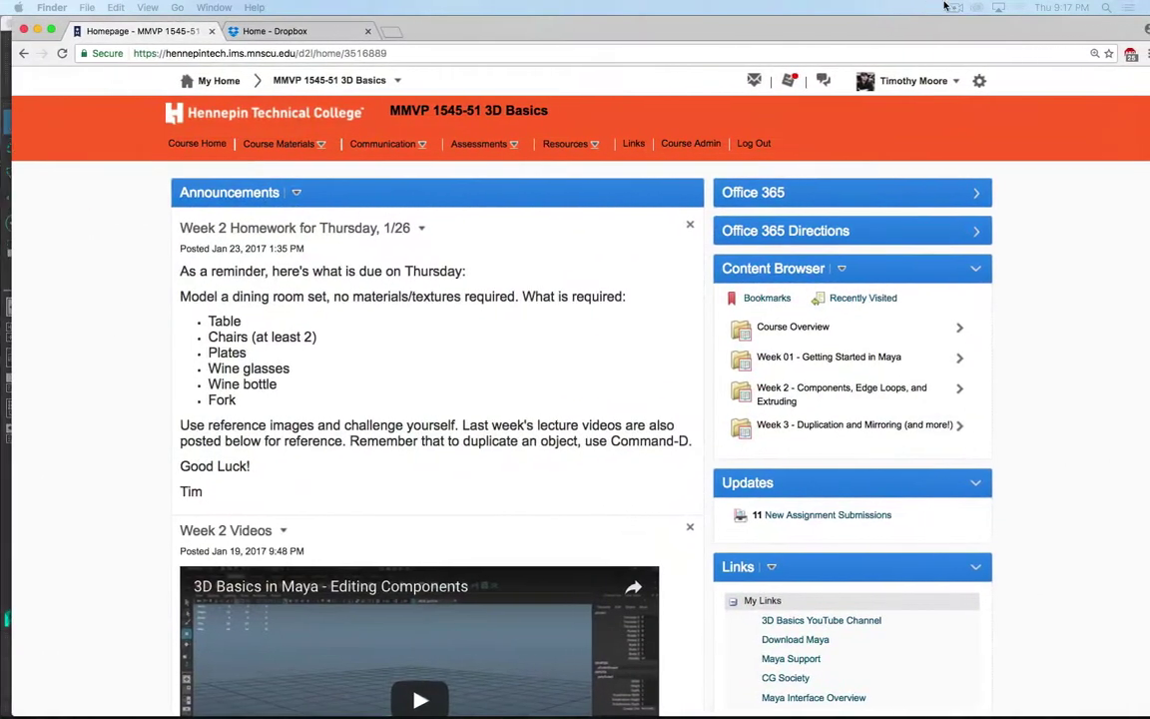
key("super+t")
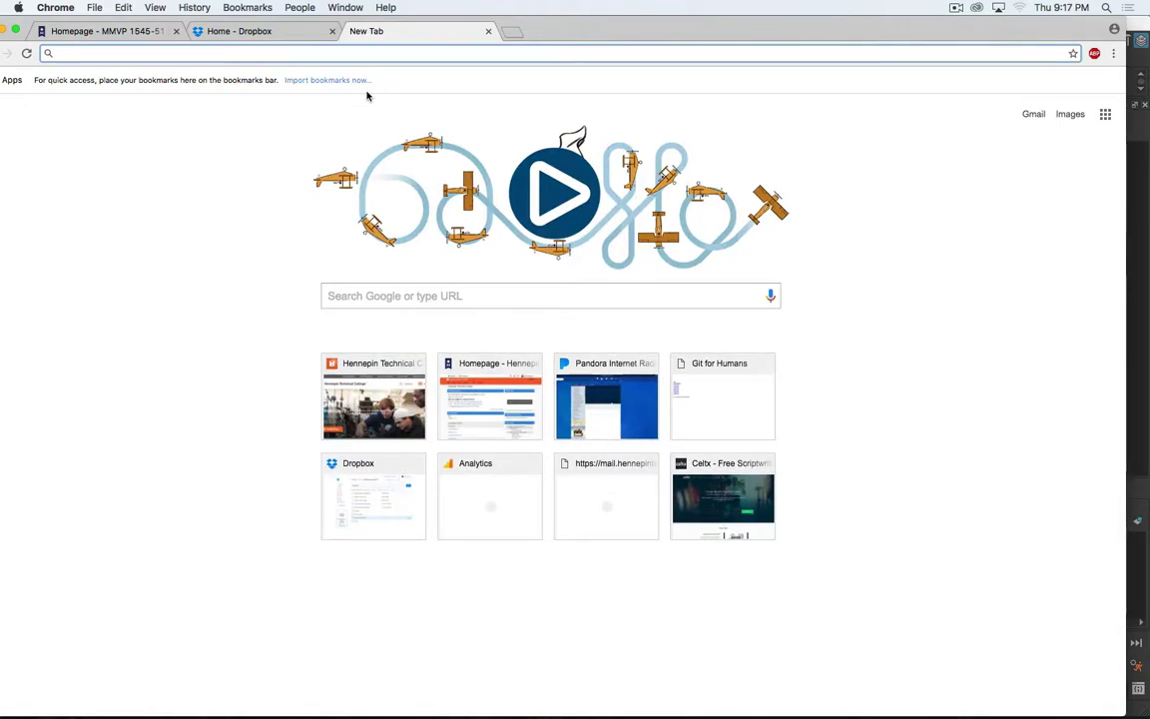
type("the-")
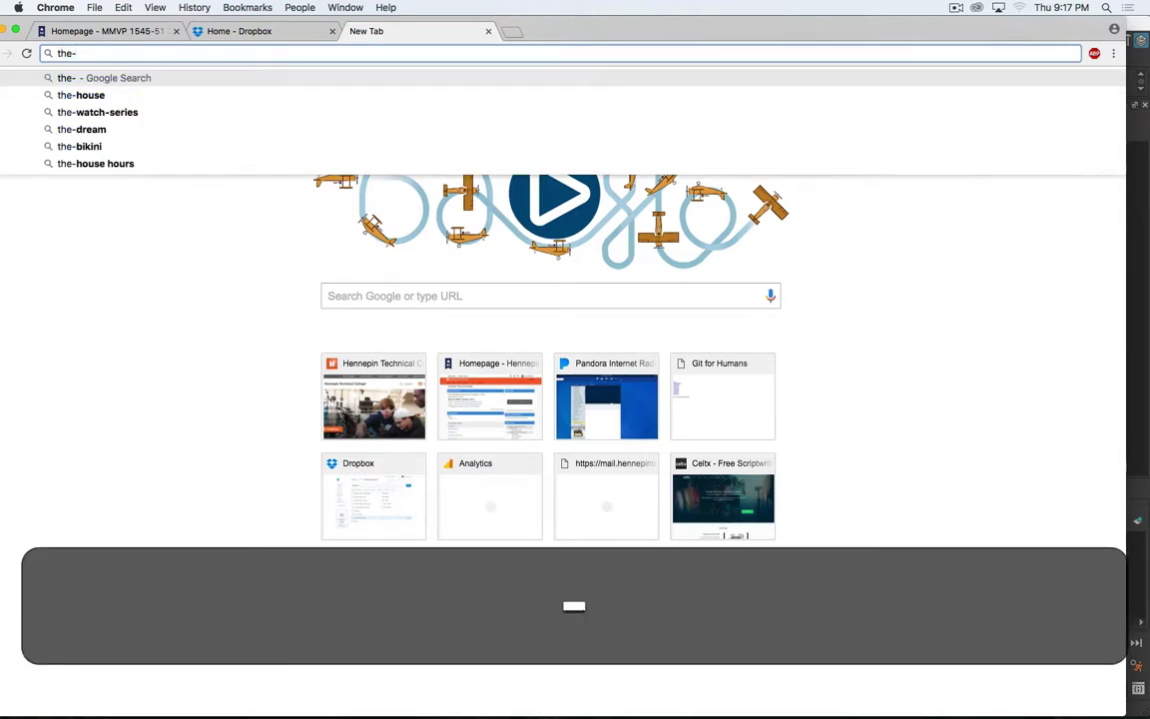
type("blueprints")
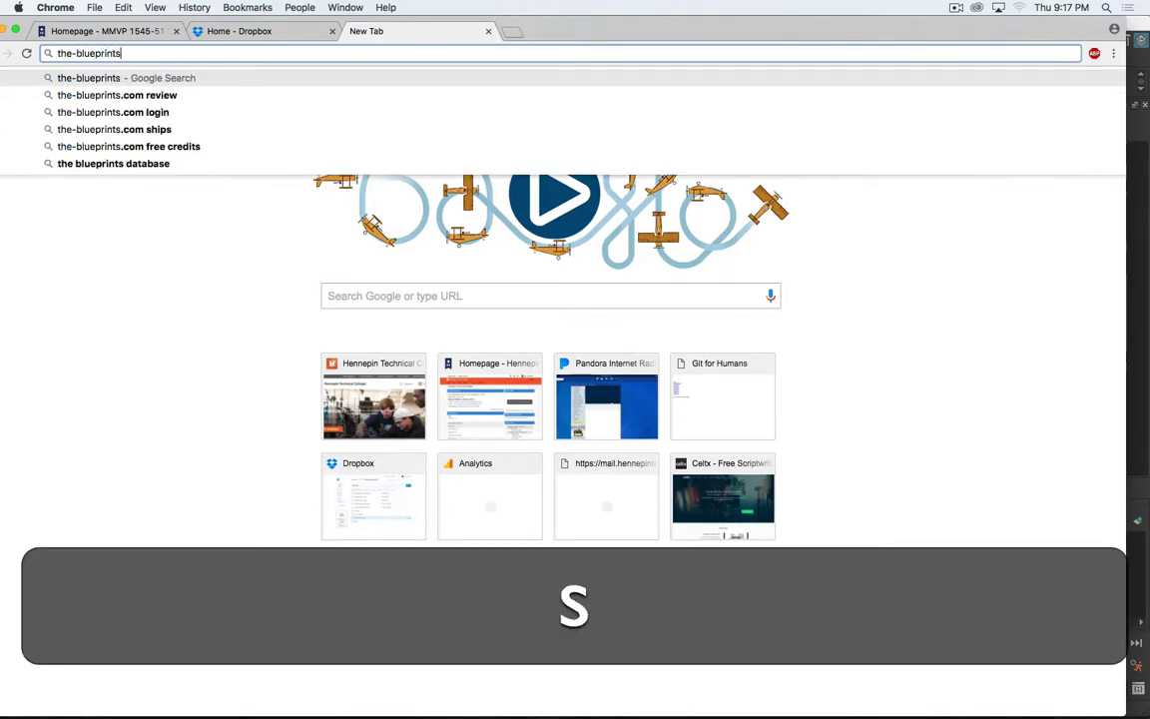
type(".")
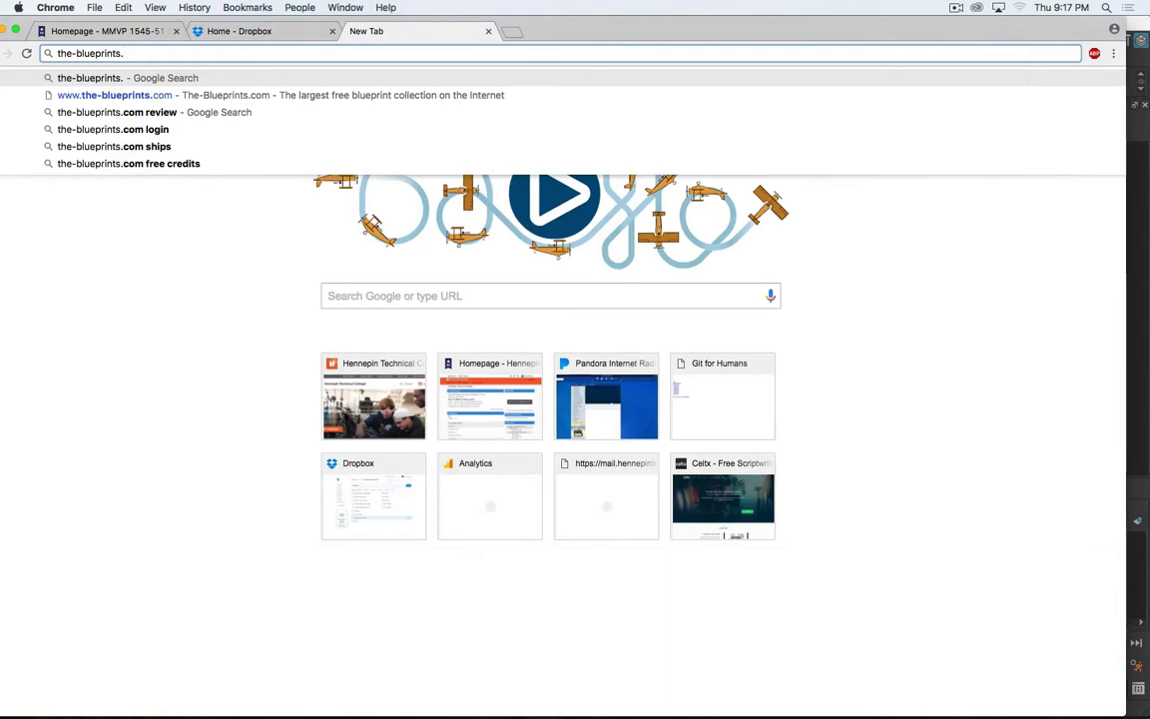
key("Down")
key("Return")
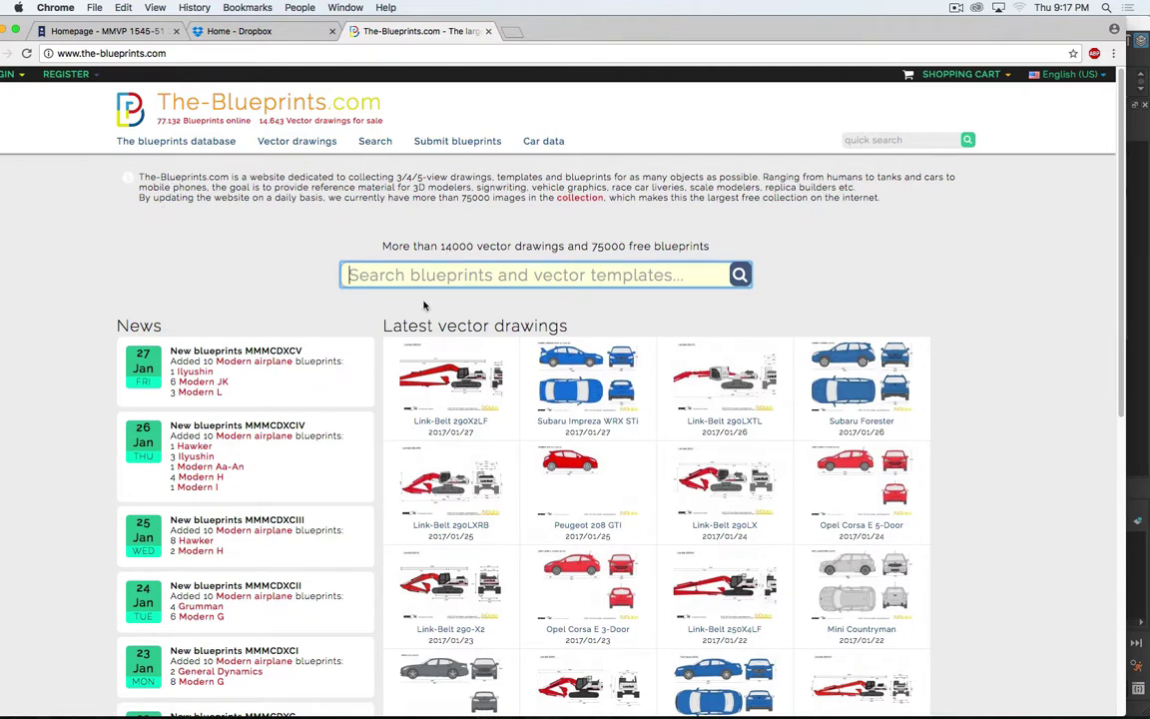
Step: Browse the site's blueprints database through Science fiction and Star Wars - Rebel to view the Rebel Transport blueprint
left_click(214, 144)
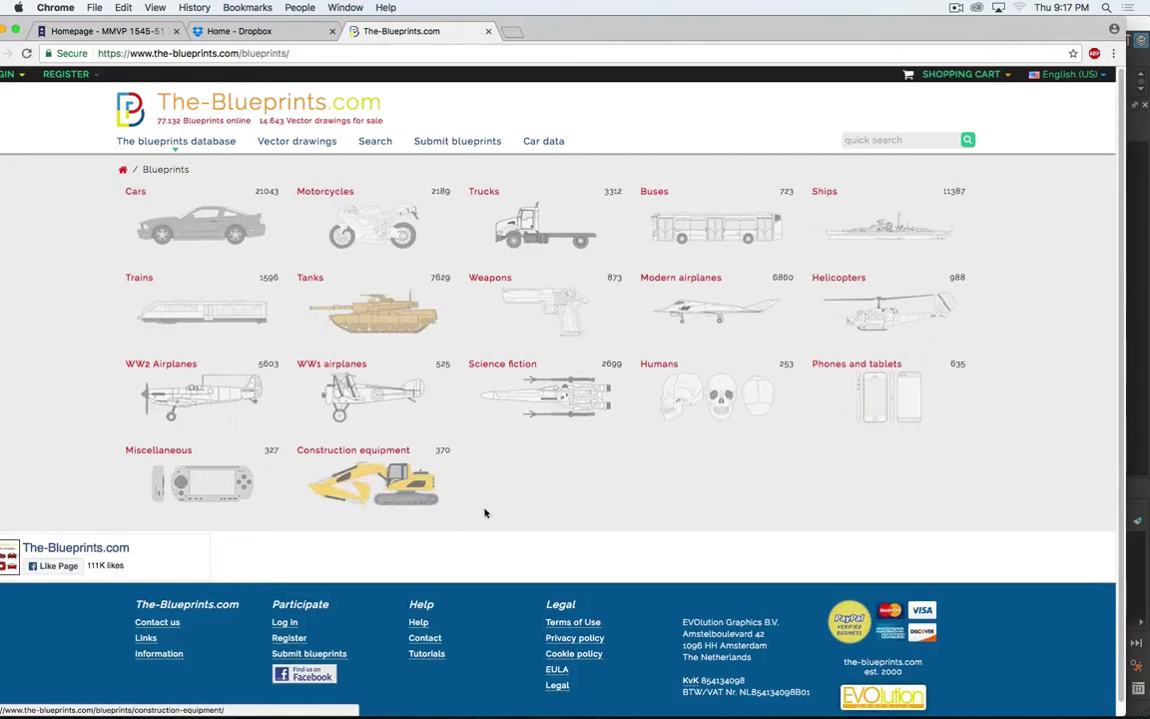
left_click(504, 364)
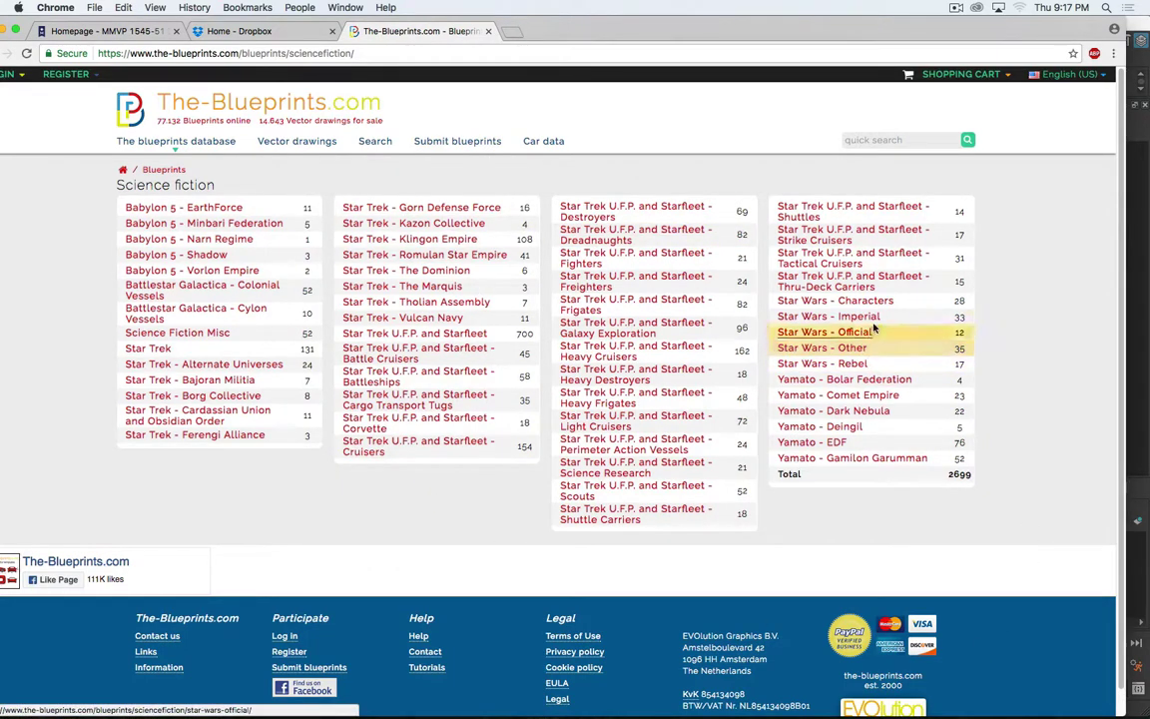
left_click(838, 364)
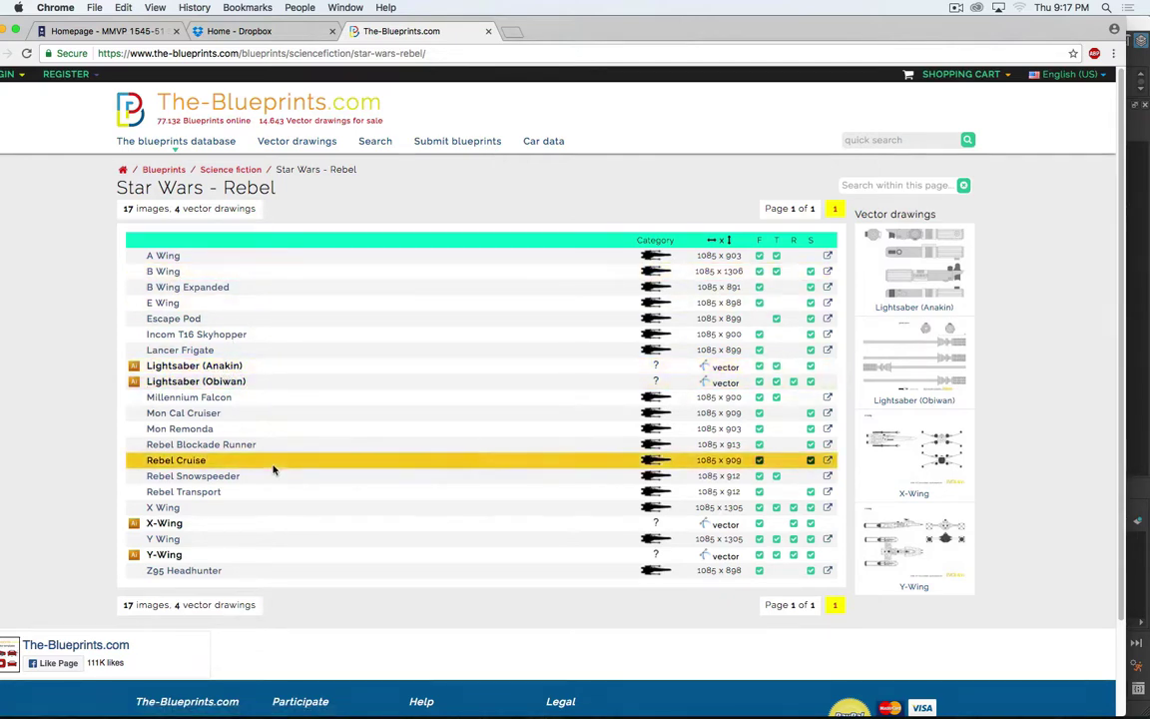
left_click(205, 493)
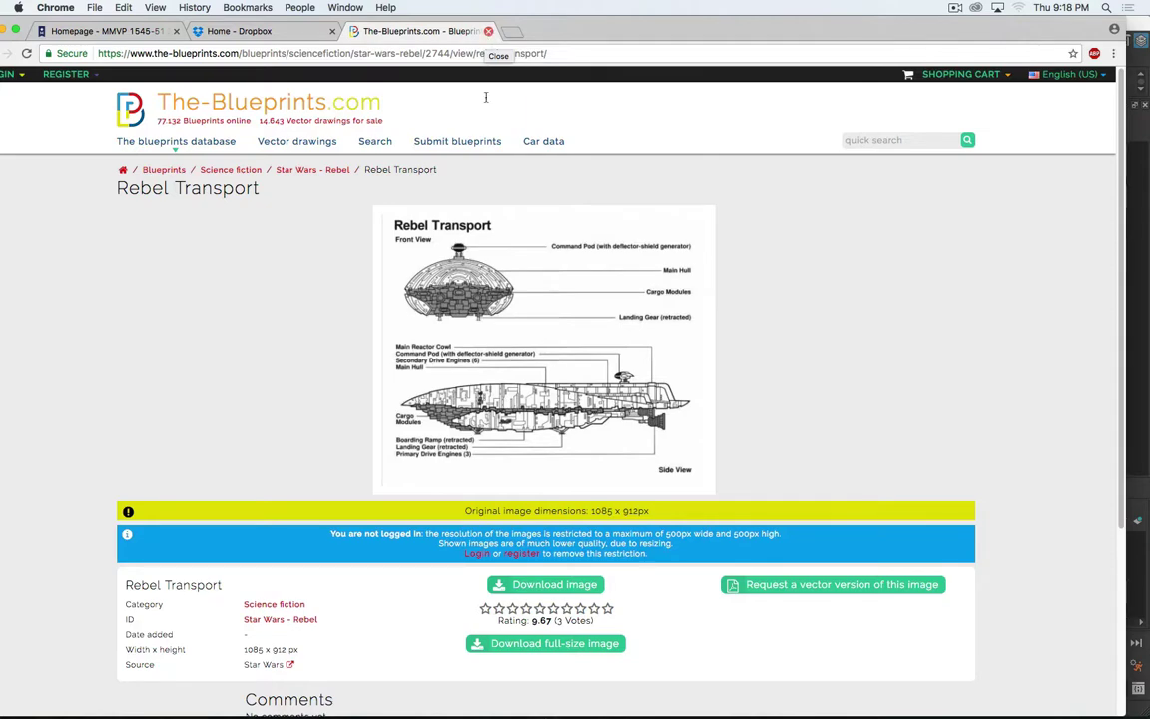
Step: Close the blueprints website tab and switch back to Maya's empty perspective view
left_click(488, 31)
key("ctrl+Right")
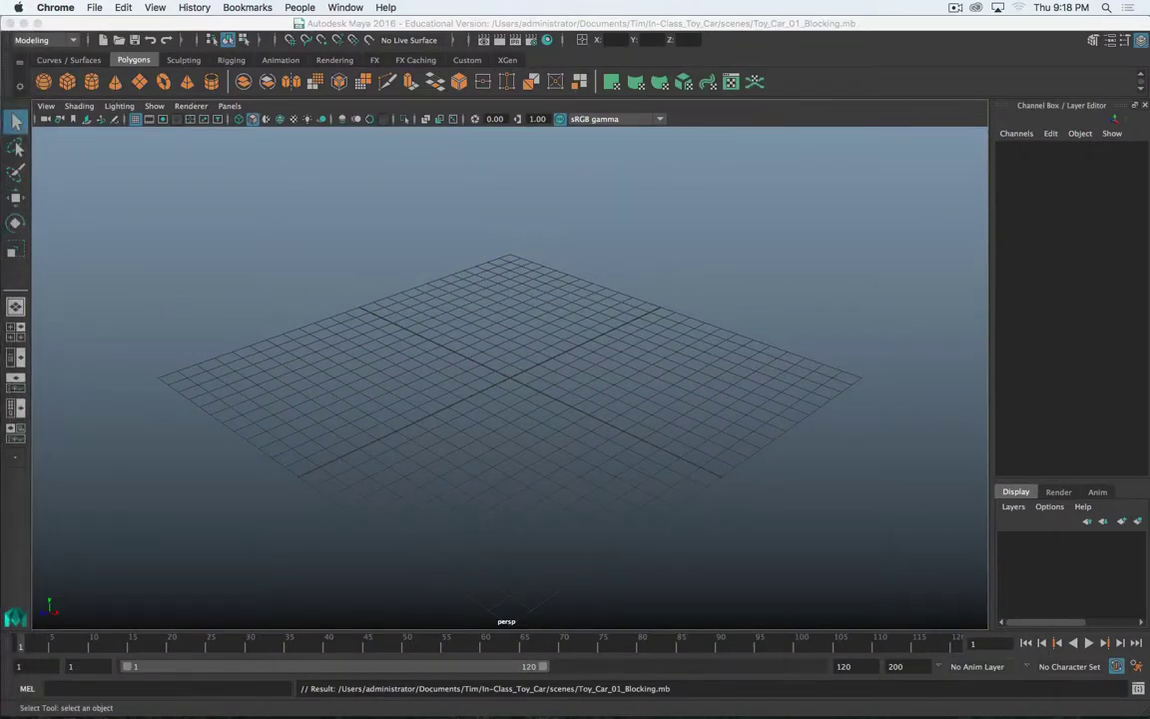
left_click(655, 452)
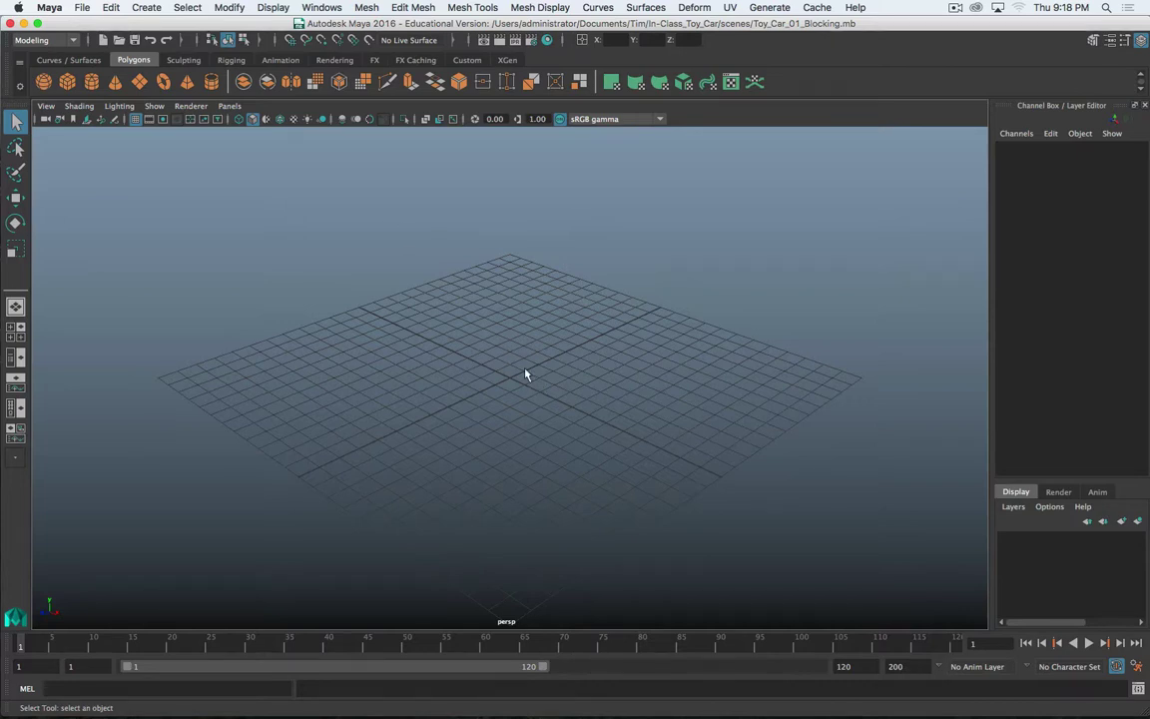
Step: Import ferrari-1244103_960_720.jpg from the Cars folder in sourceimages as an image plane in the side view
key("space")
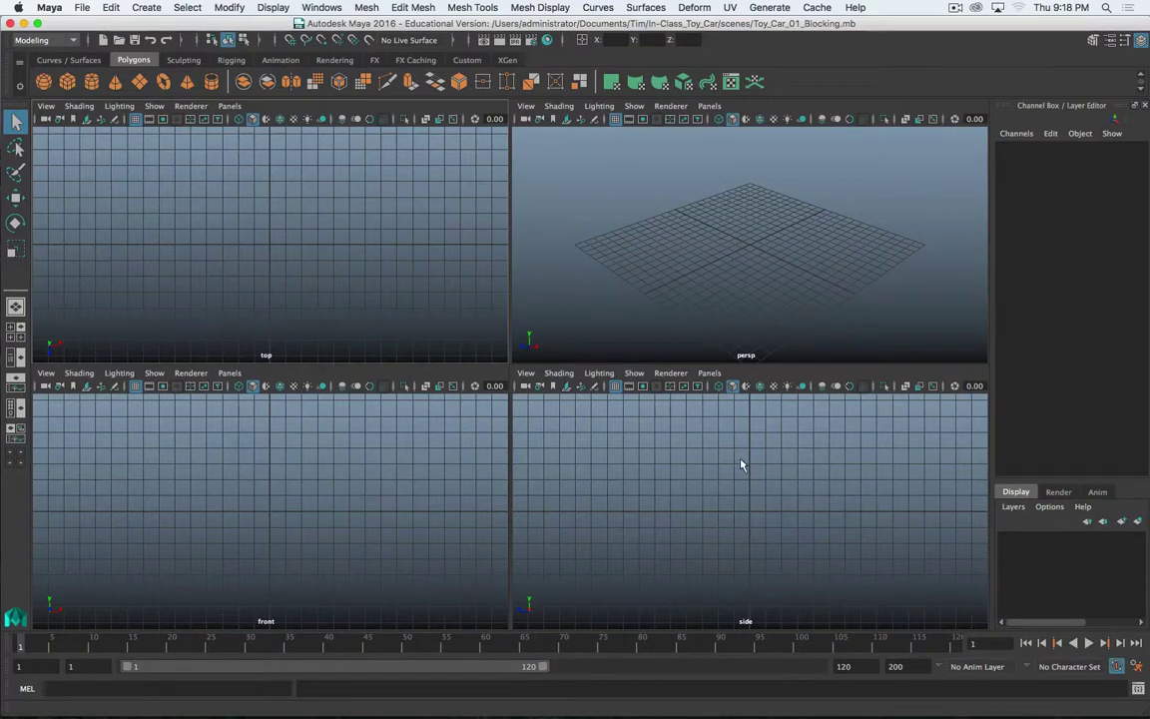
key("space")
key("space")
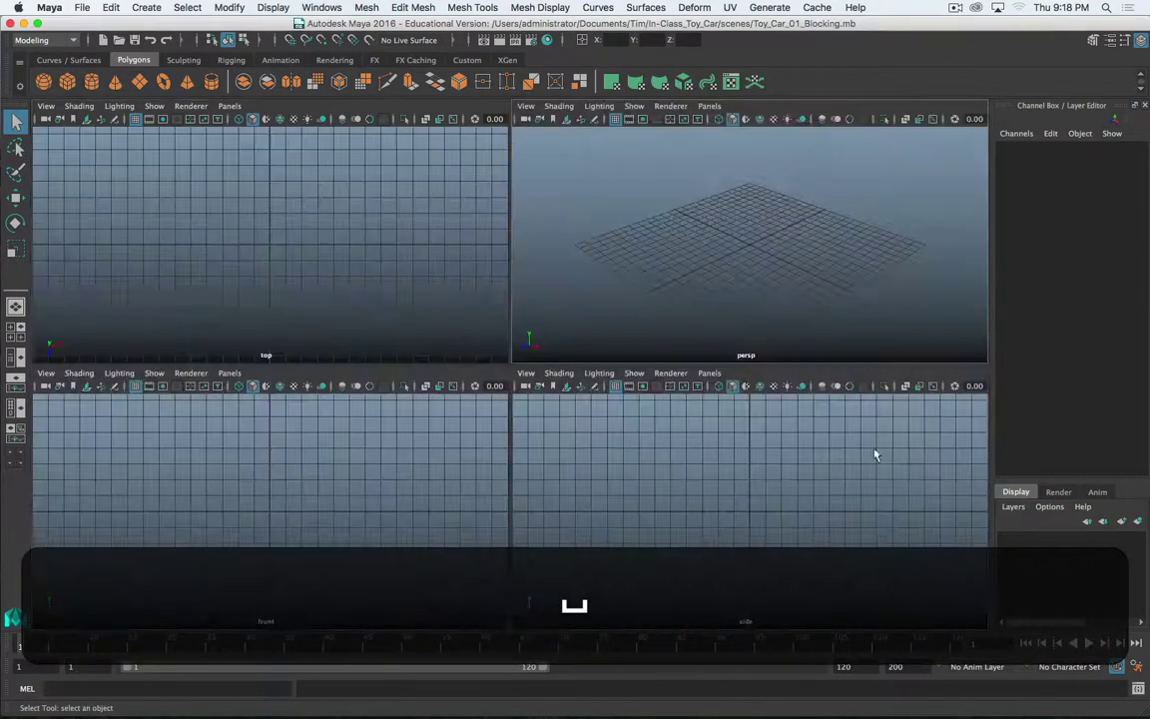
key("space")
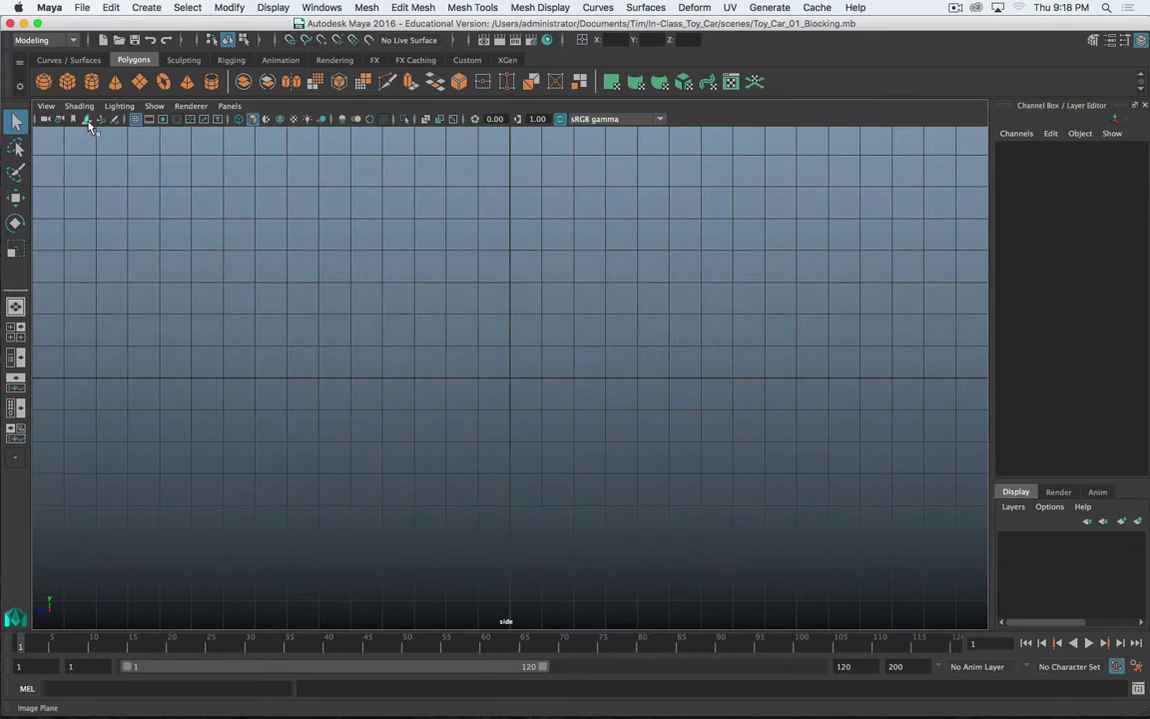
left_click(88, 121)
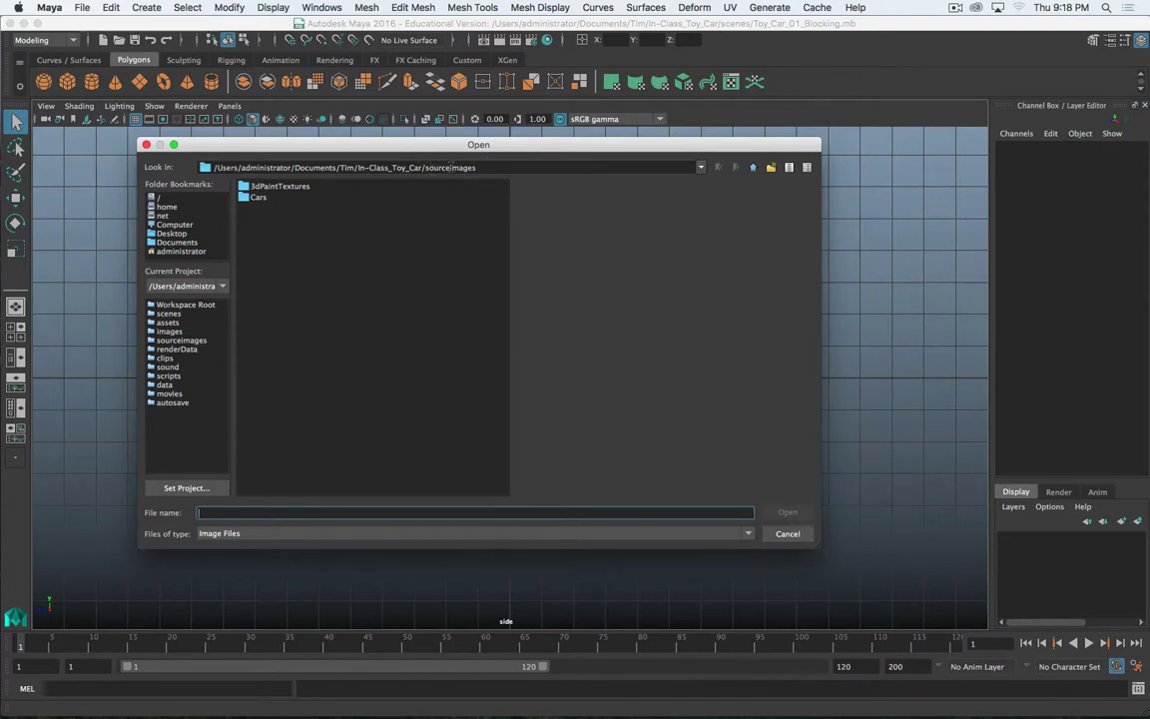
double_click(258, 197)
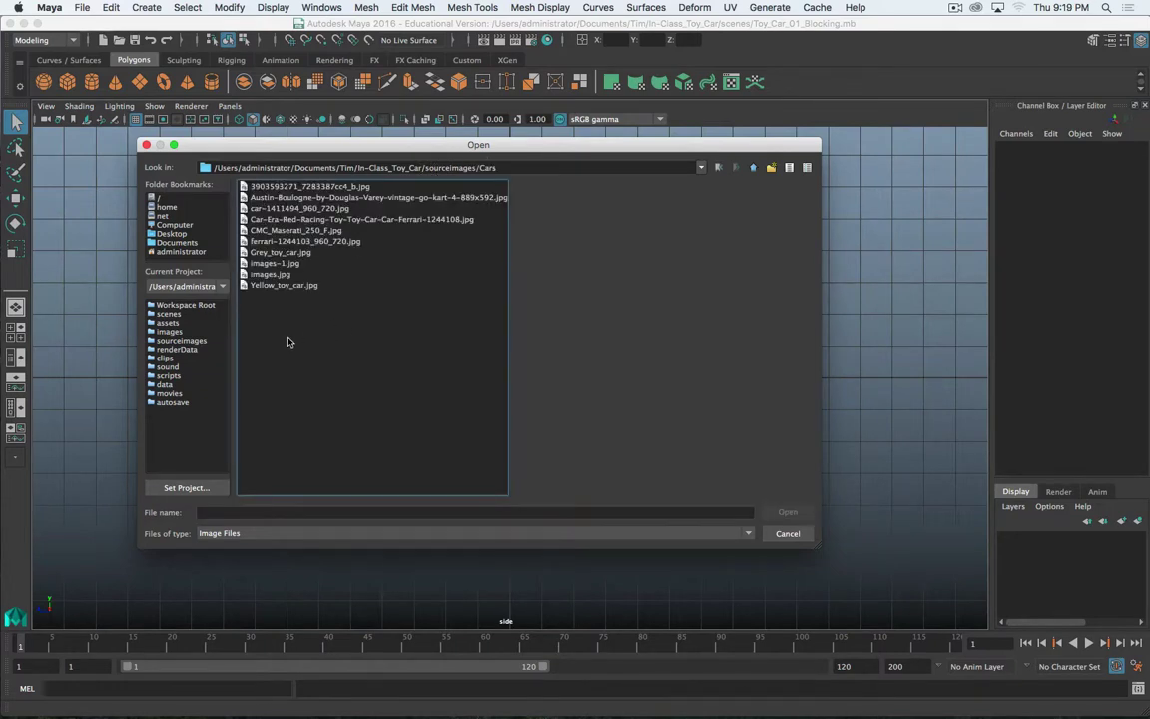
left_click(272, 241)
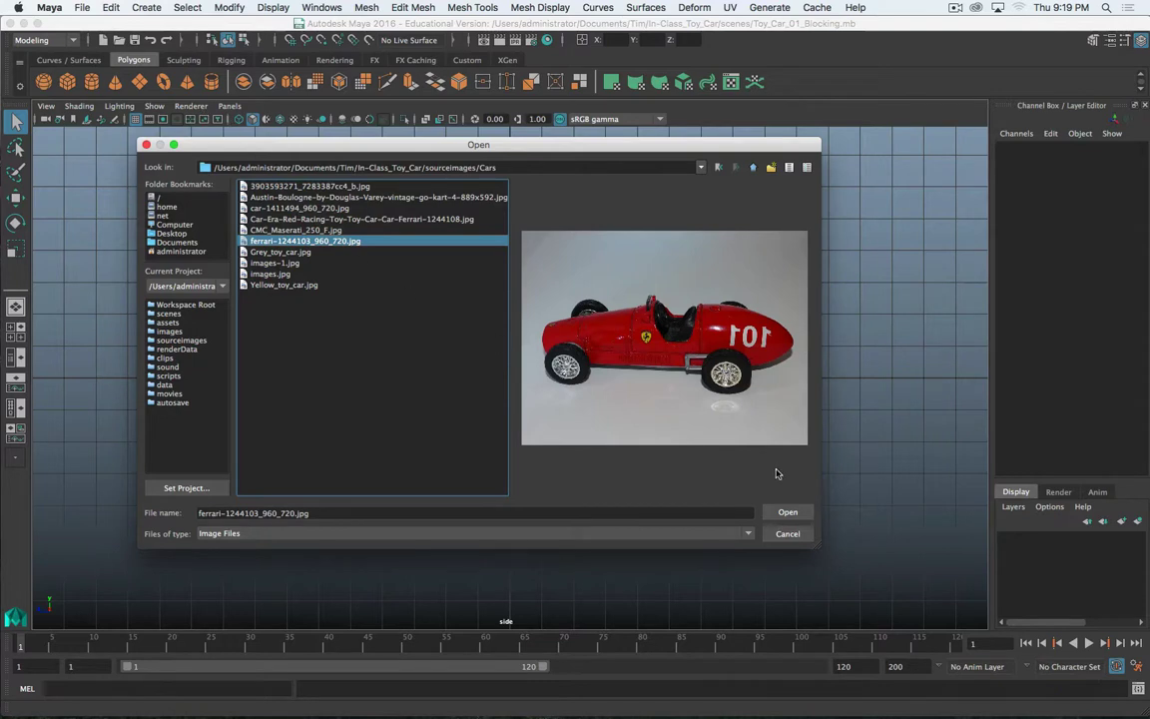
left_click(788, 513)
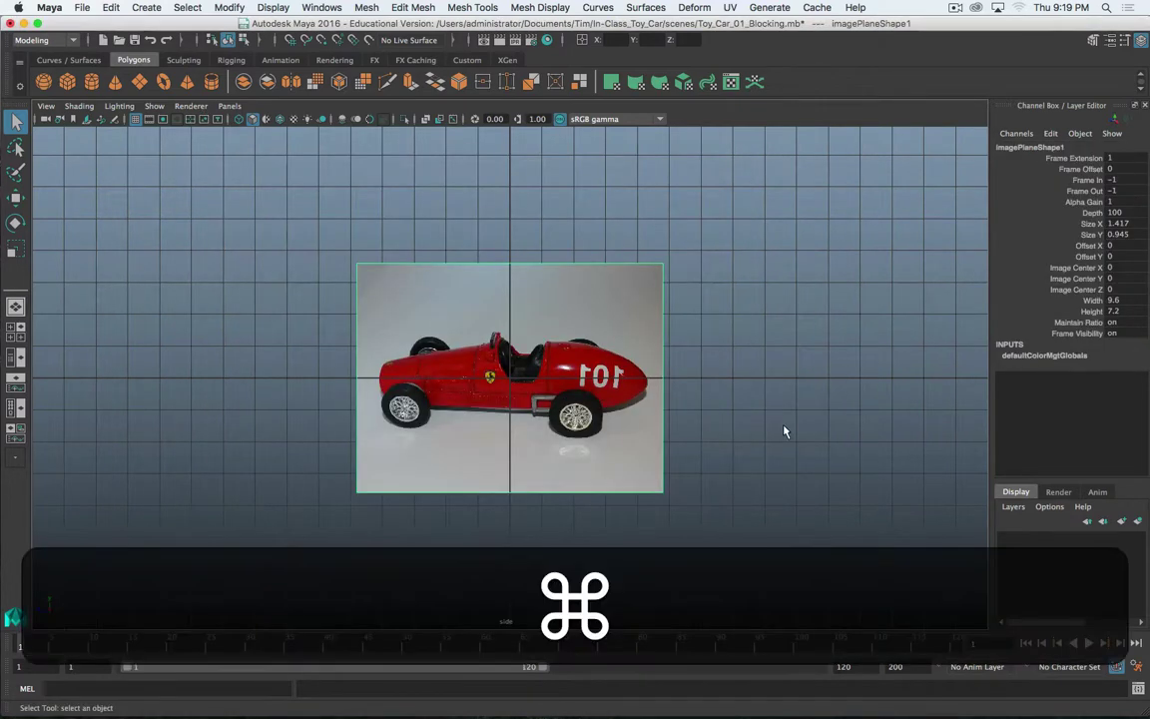
key("super+period")
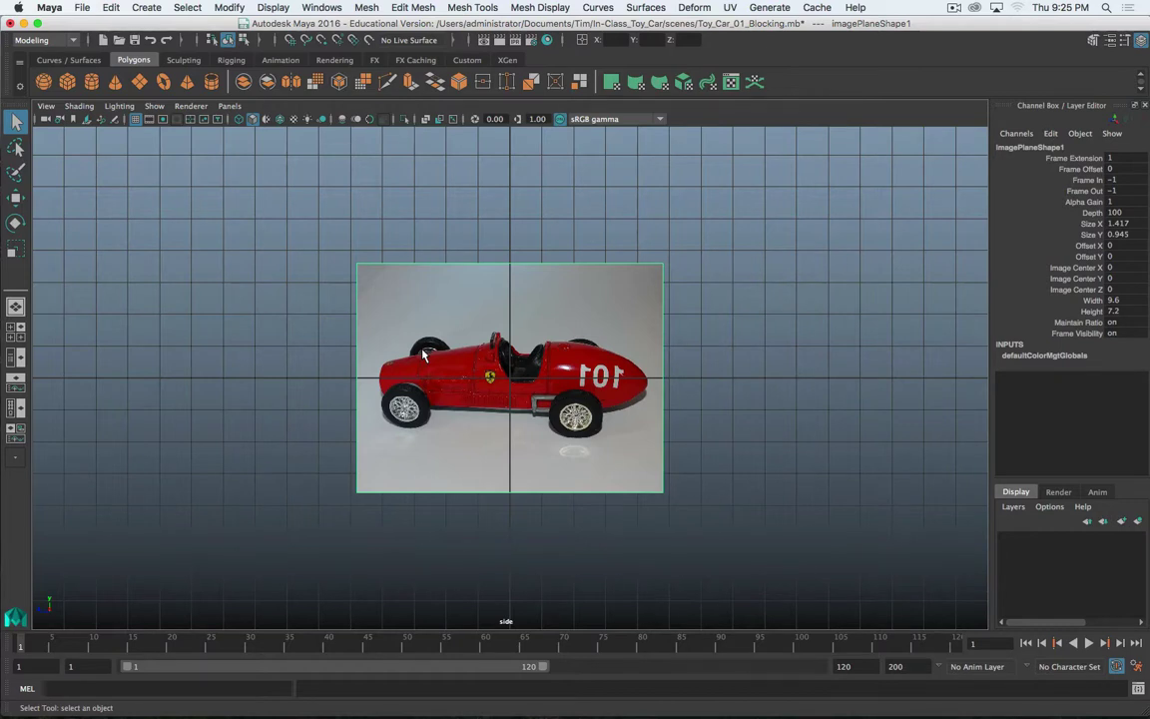
Step: Select the red car's image plane and set its Alpha Gain to 0.8
left_click(460, 428)
scroll(543, 350, "up", 3)
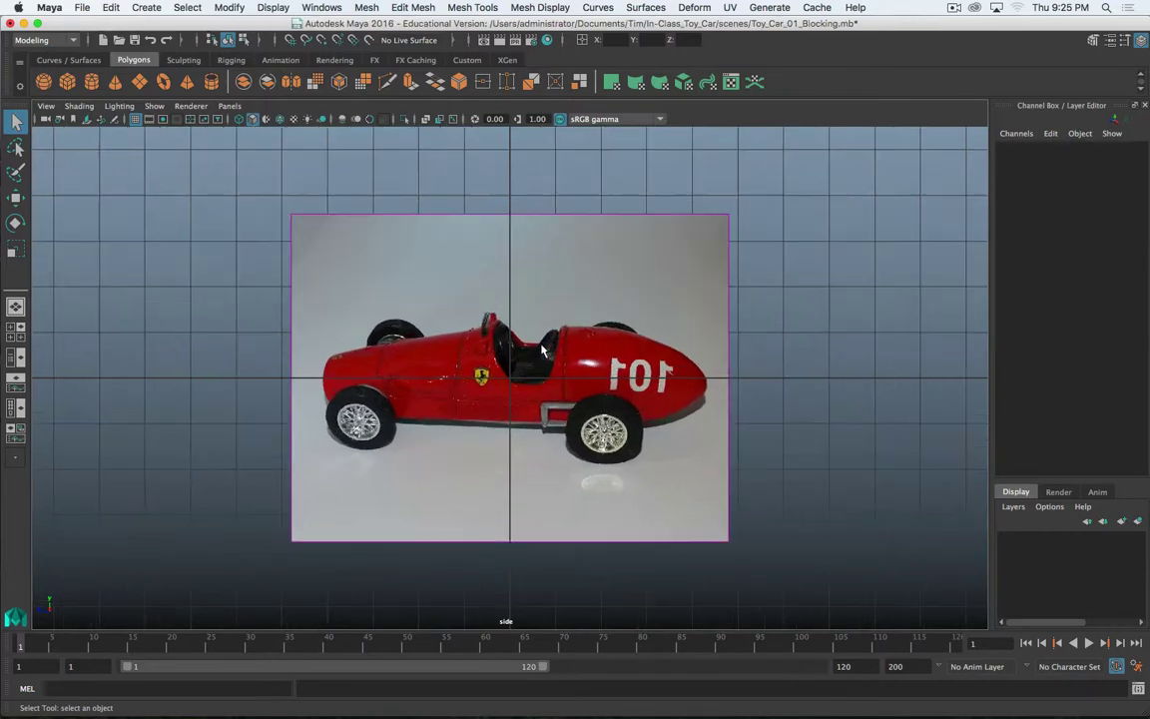
scroll(543, 349, "up", 2)
left_click(759, 255)
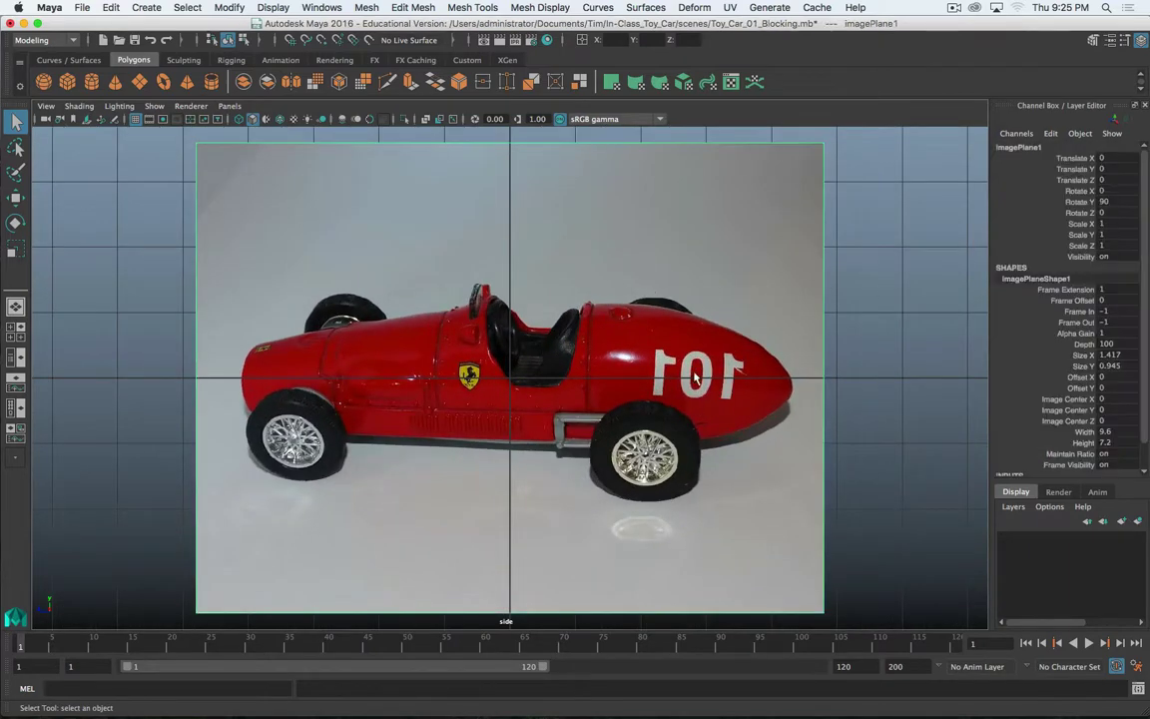
scroll(560, 291, "down", 3)
scroll(559, 292, "up", 1)
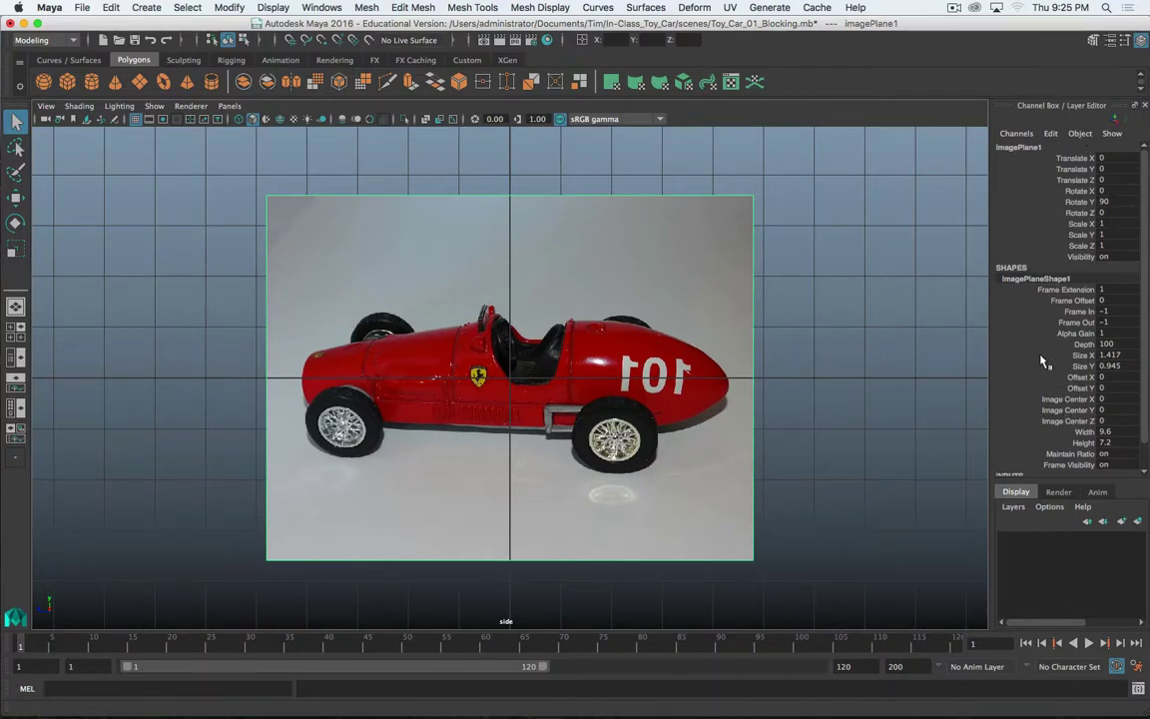
scroll(1038, 404, "down", 1)
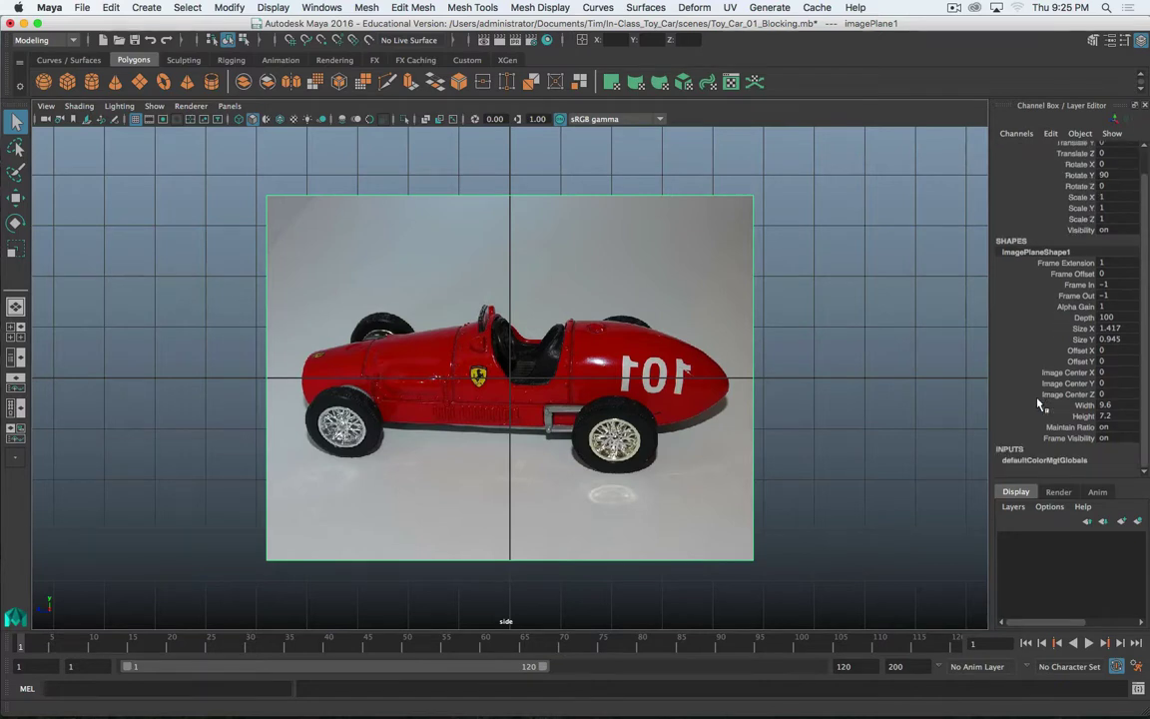
left_click(1074, 307)
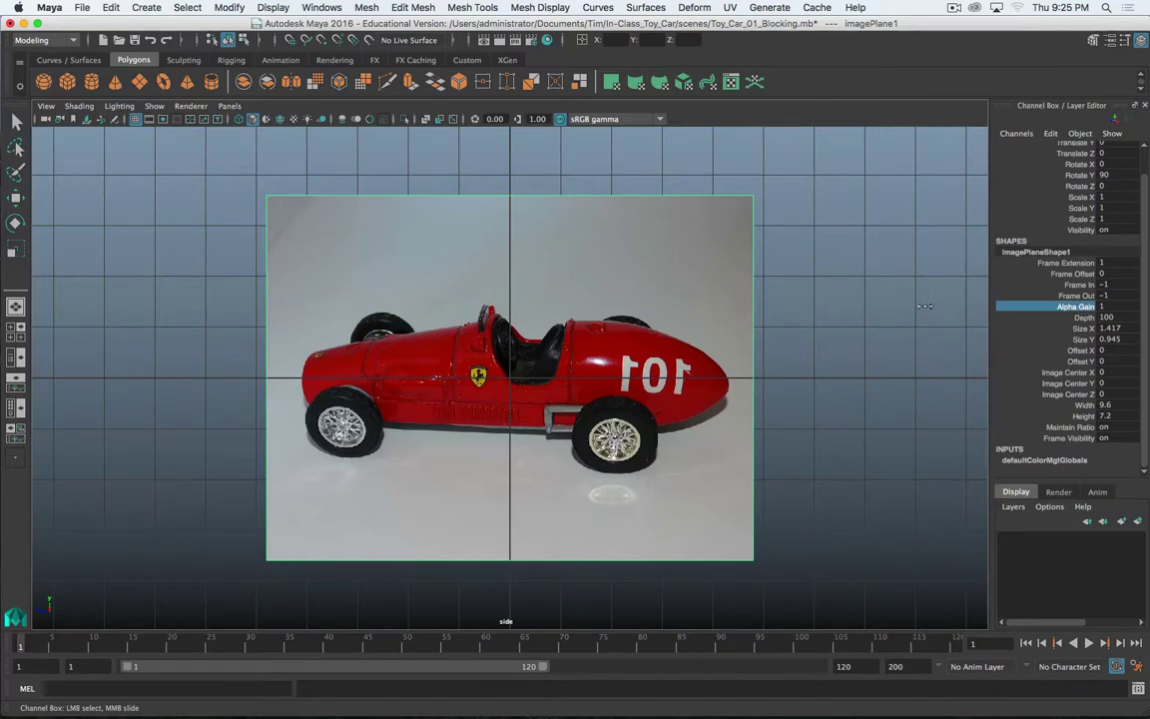
mouse_move(924, 306)
middle_mouse_down()
mouse_move(910, 305)
mouse_move(929, 305)
middle_mouse_up()
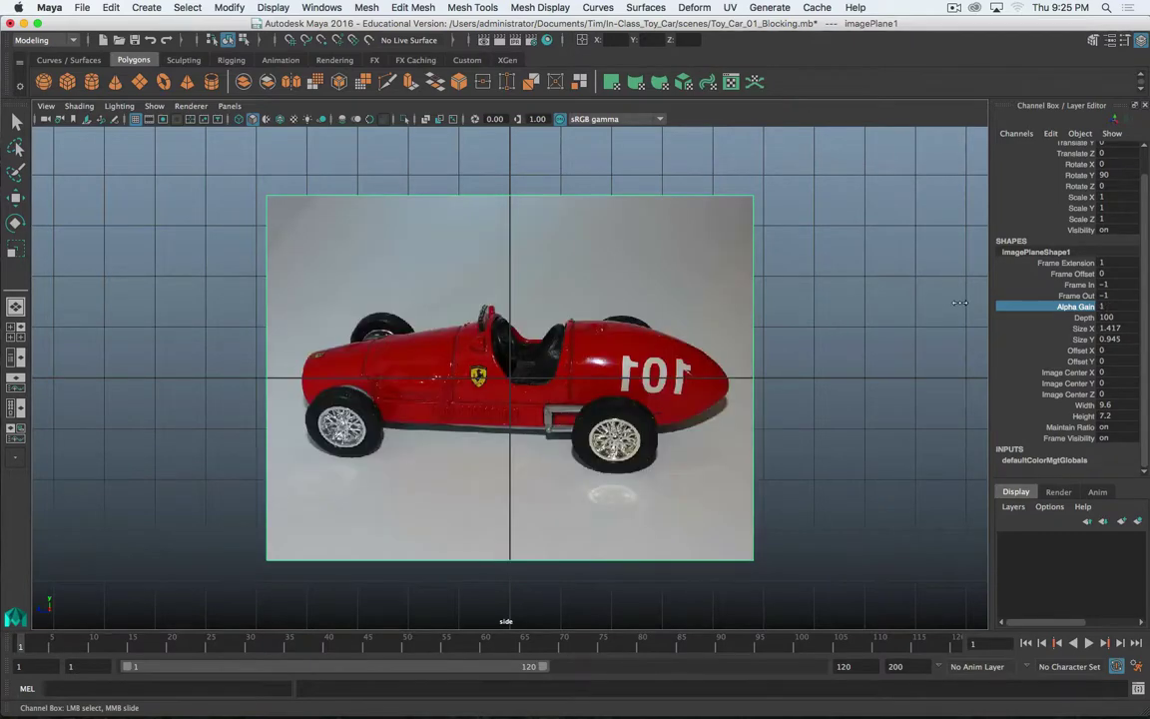
left_click(1104, 306)
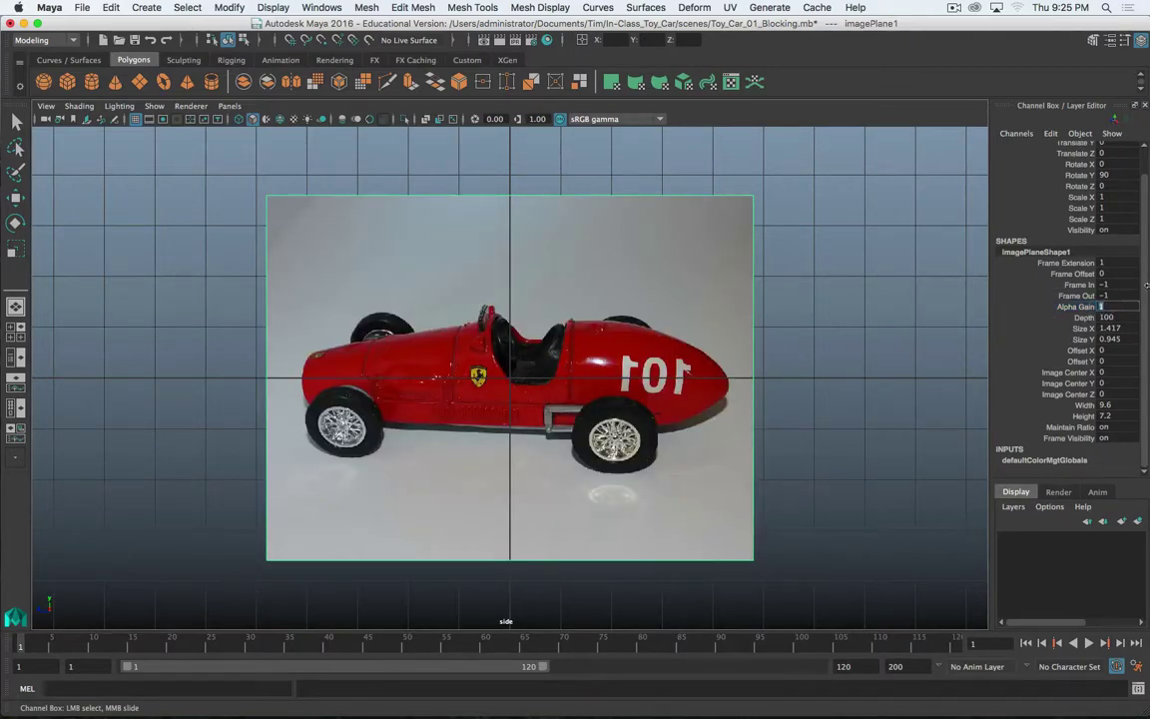
type("0.8")
key("Return")
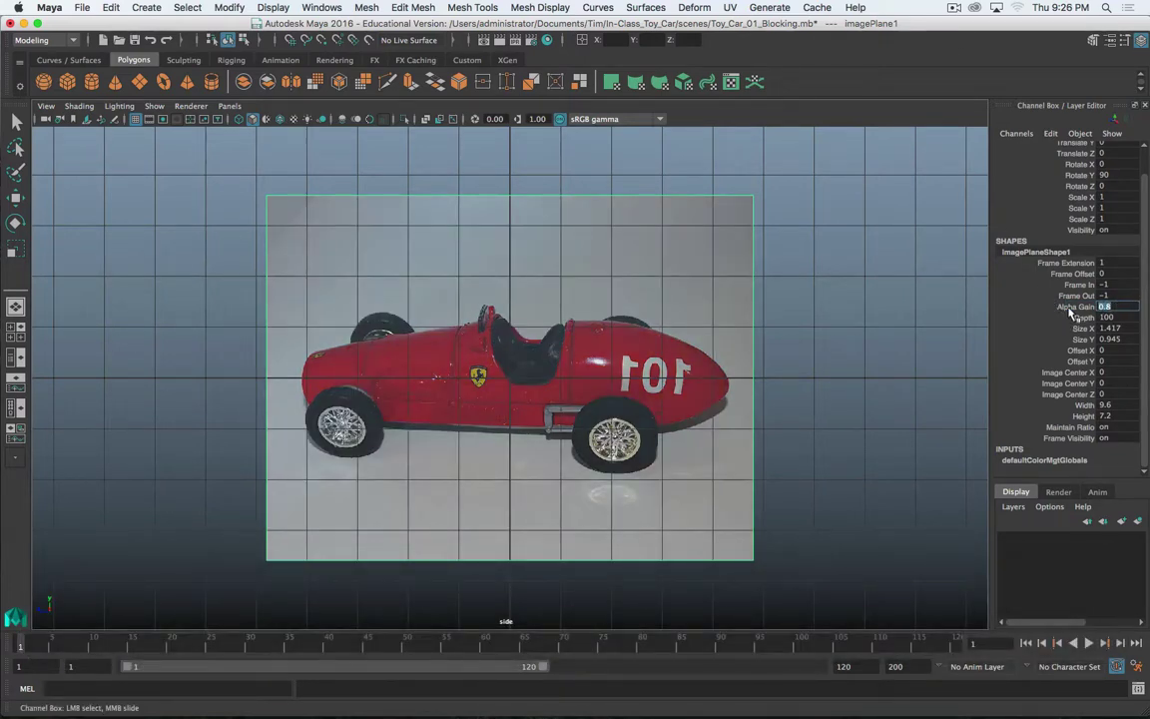
Step: Undo the Alpha Gain change on the image plane and clear the selection
left_click(1073, 308)
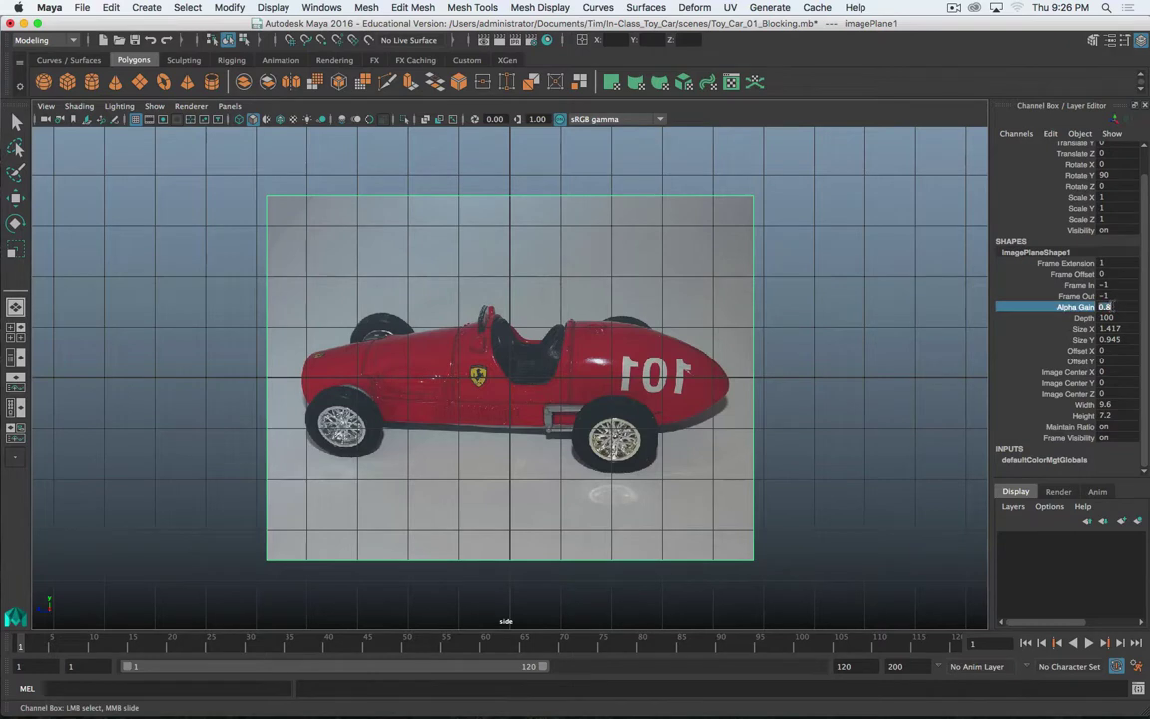
key("ctrl+z")
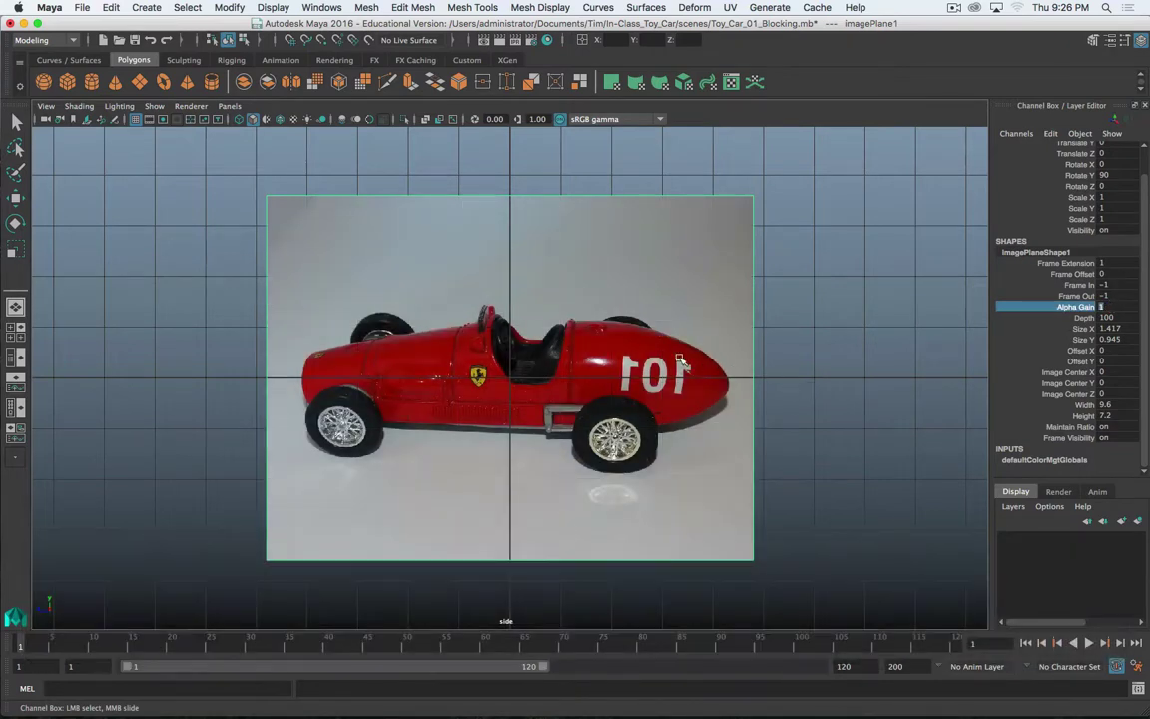
left_click(579, 307)
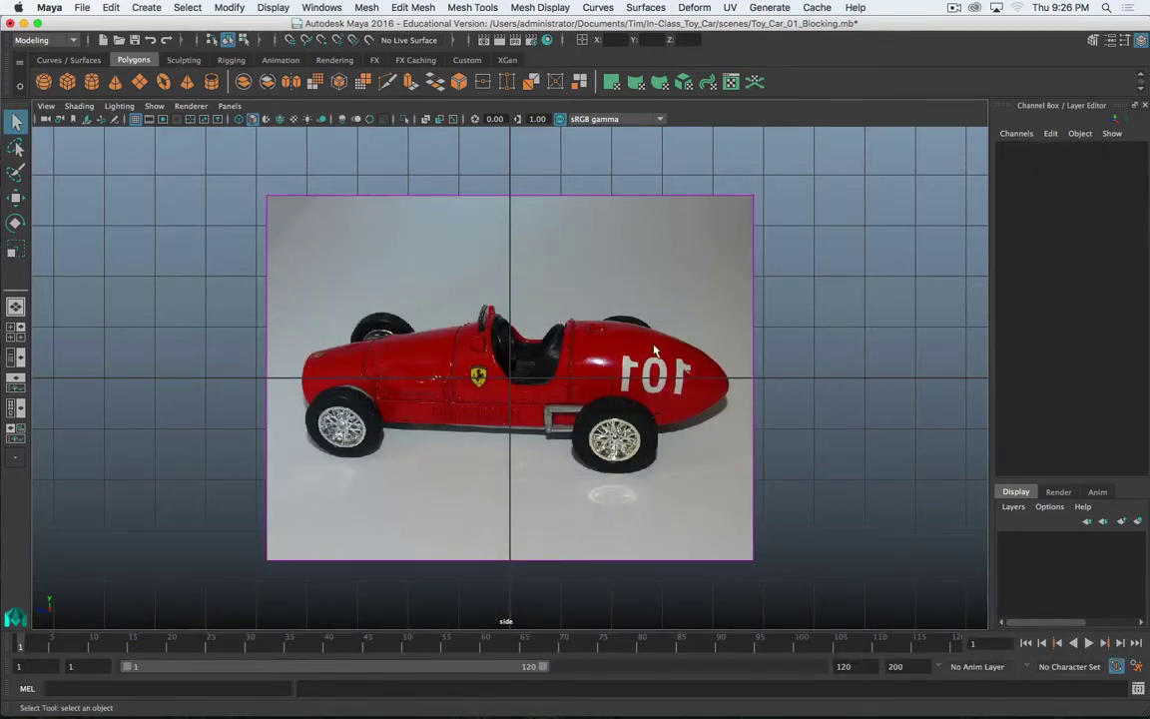
Step: Select imagePlane1 through the Outliner and return to the single perspective view layout
left_click(750, 252)
left_click(754, 253)
left_click(15, 358)
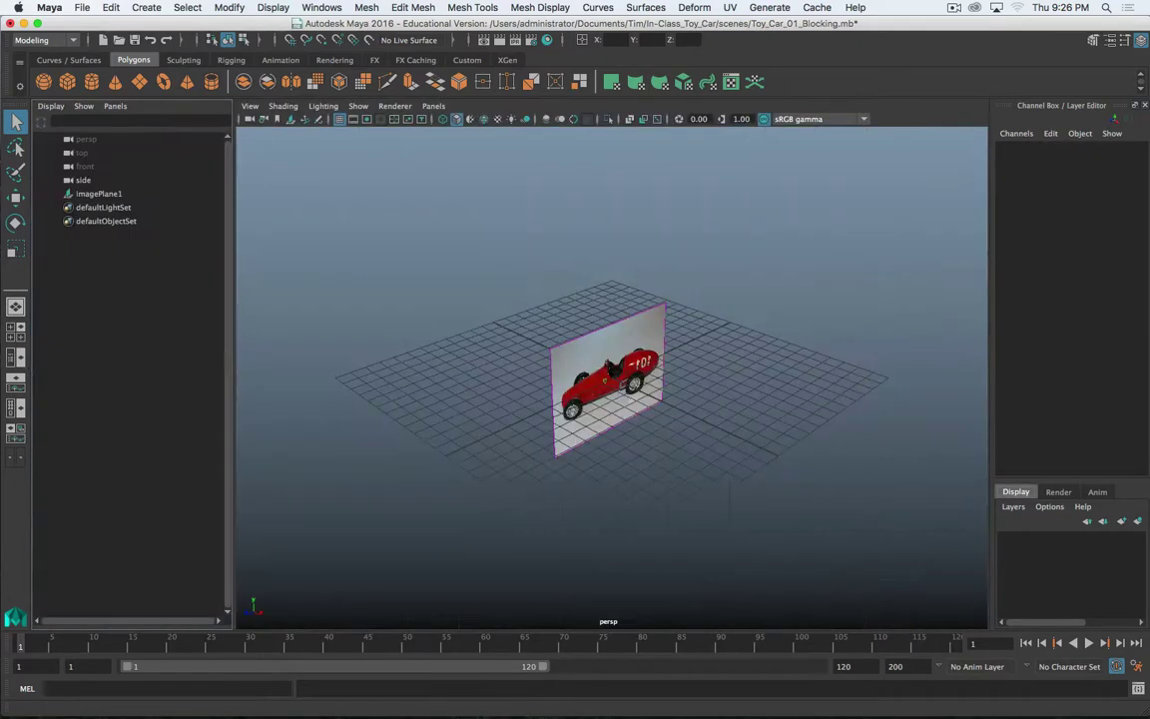
left_click(89, 193)
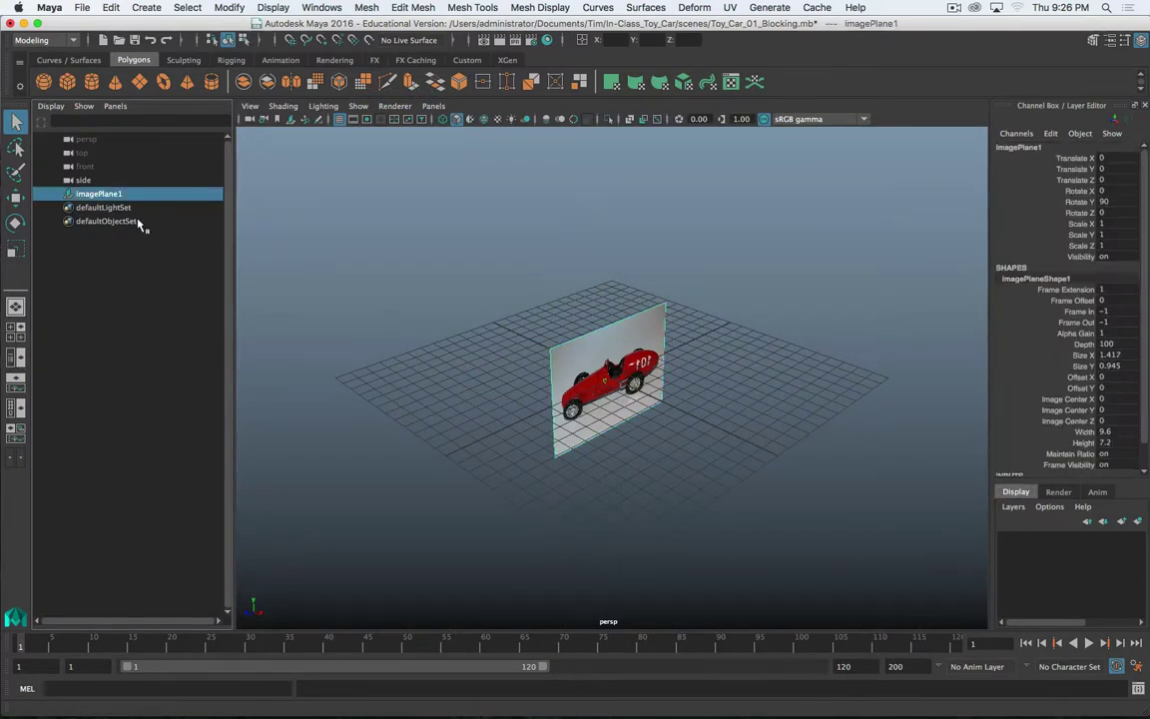
left_click(15, 307)
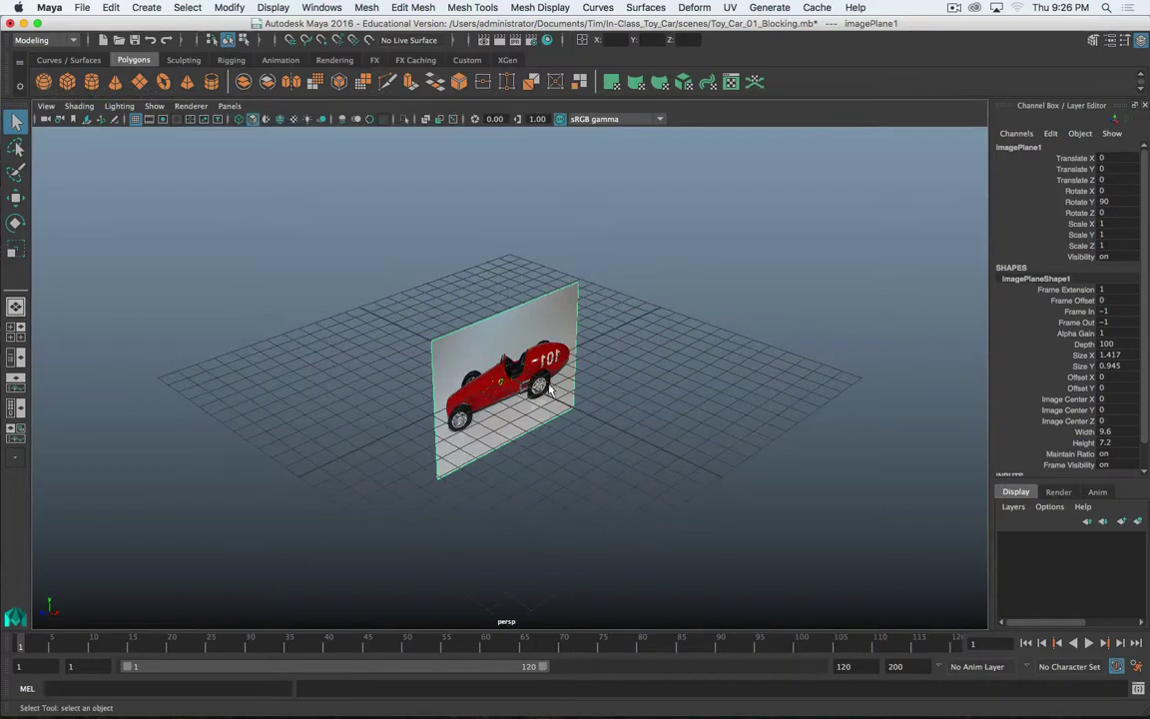
Step: In the side view, raise the image plane to a Translate Y of about 1.404 so the wheels sit near the ground line
key("space")
key("space")
key("space")
left_click_drag(552, 462, 627, 464)
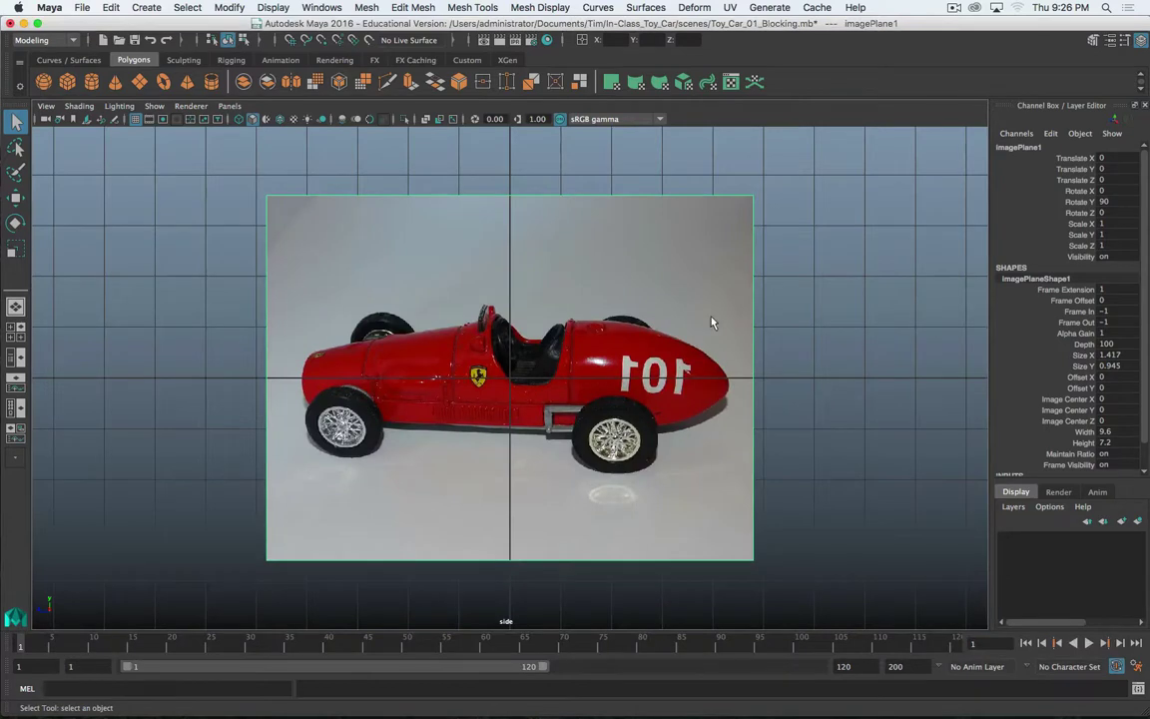
key("w")
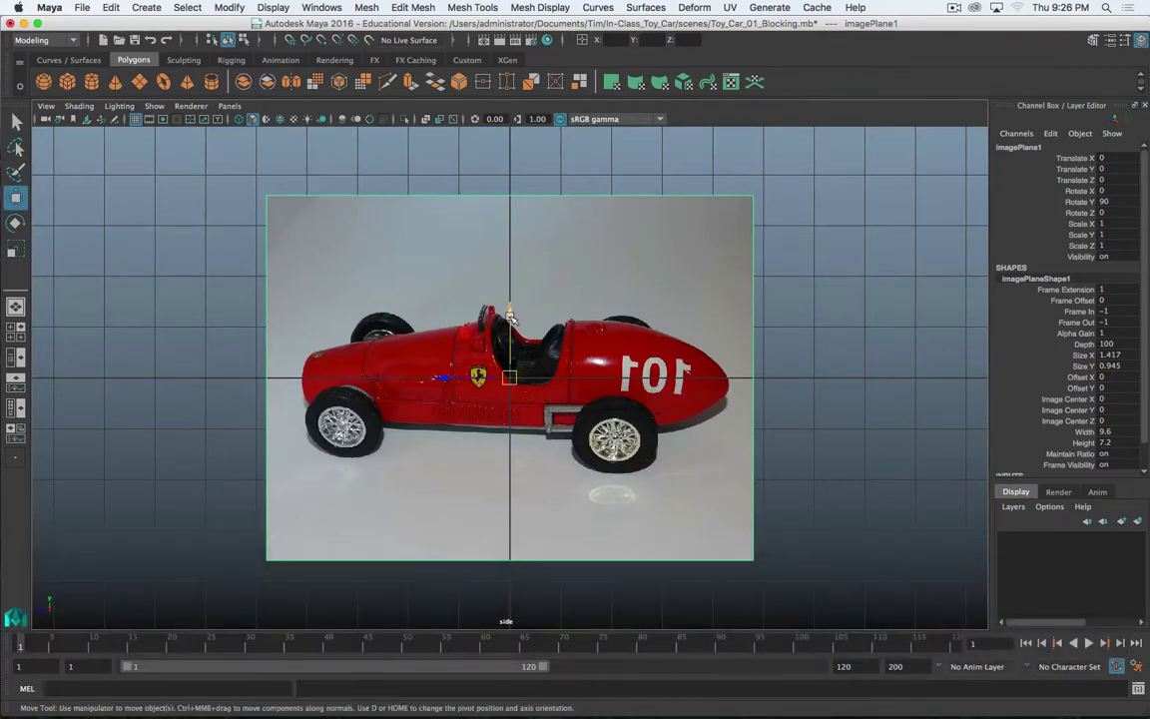
left_click_drag(509, 312, 512, 245)
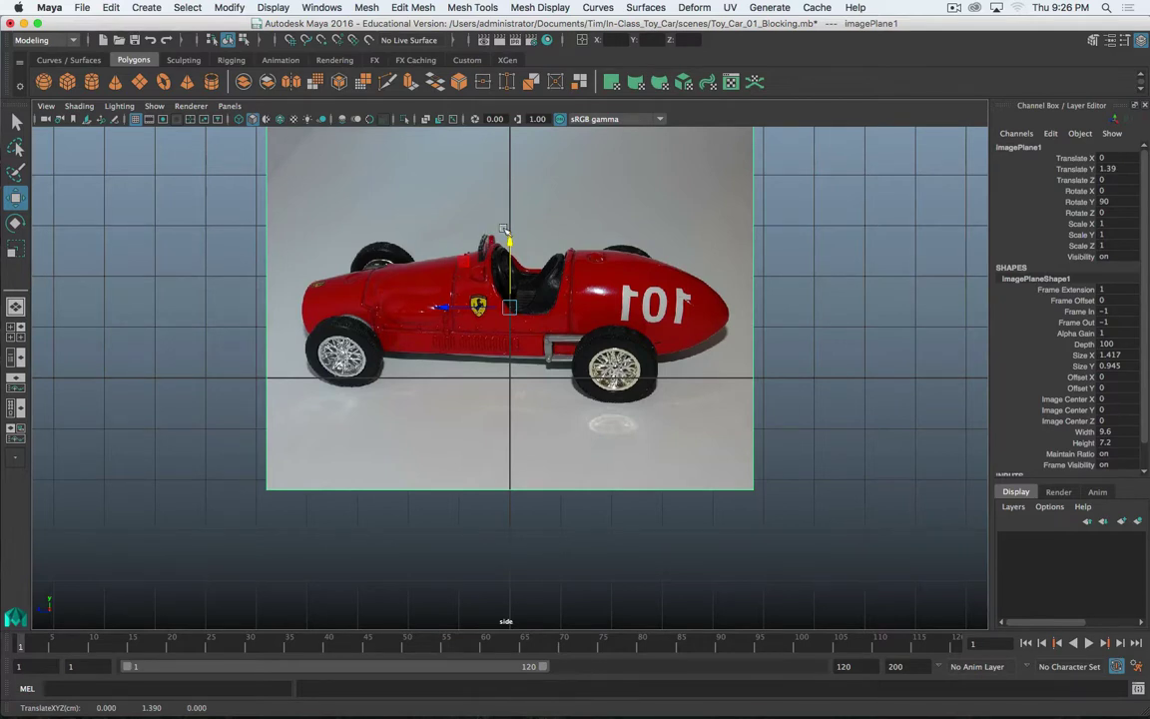
left_click_drag(511, 246, 511, 244)
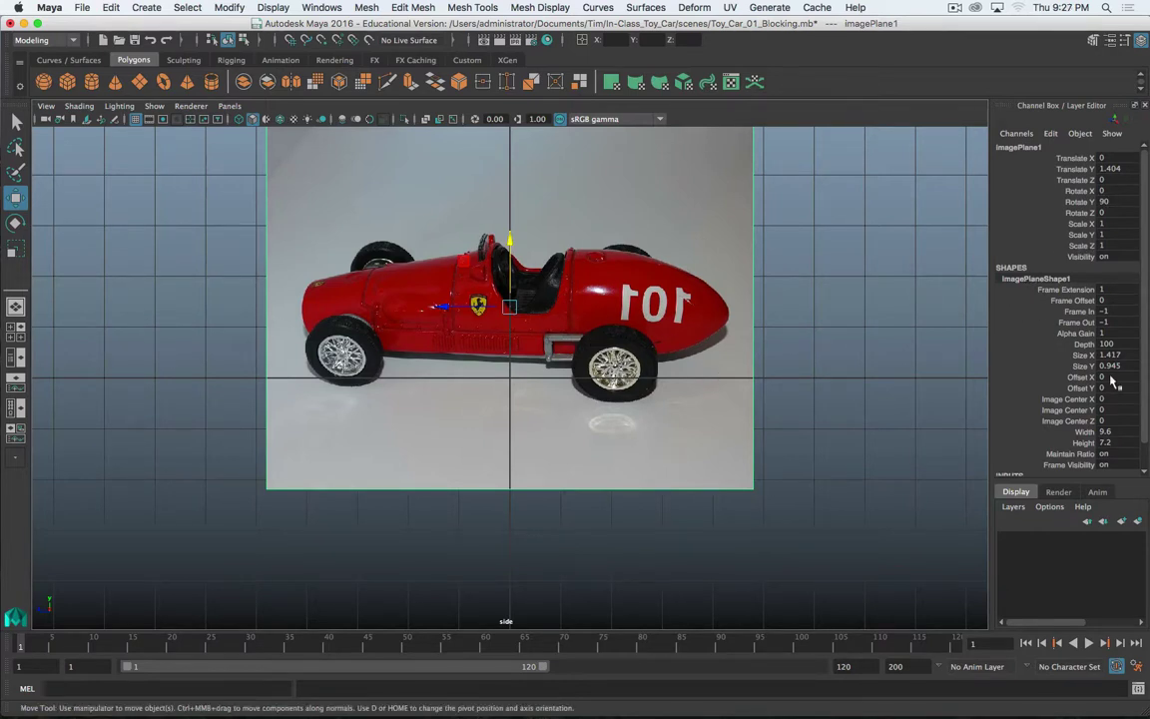
Step: Set the image plane's Alpha Gain to 0.5 so the grid shows through the car image
double_click(1103, 332)
type("5")
key("Return")
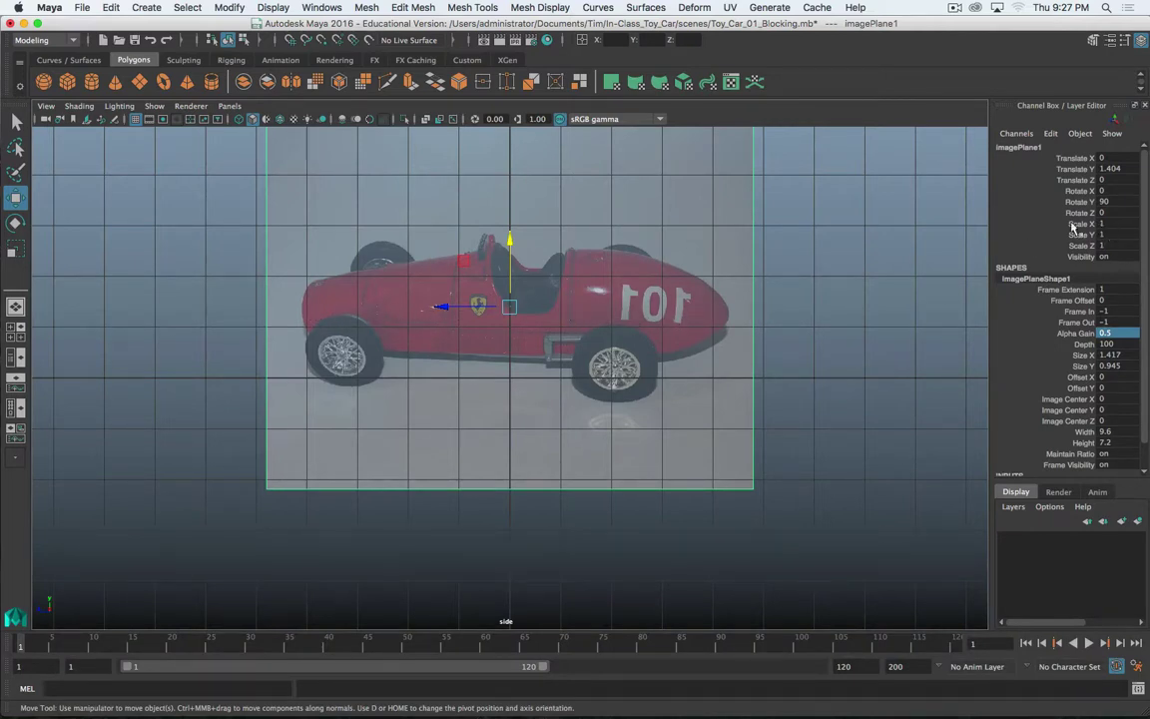
Step: Scale the image plane uniformly to about 0.948 and shift it along Z to about 0.094 to align the car with the grid
key("r")
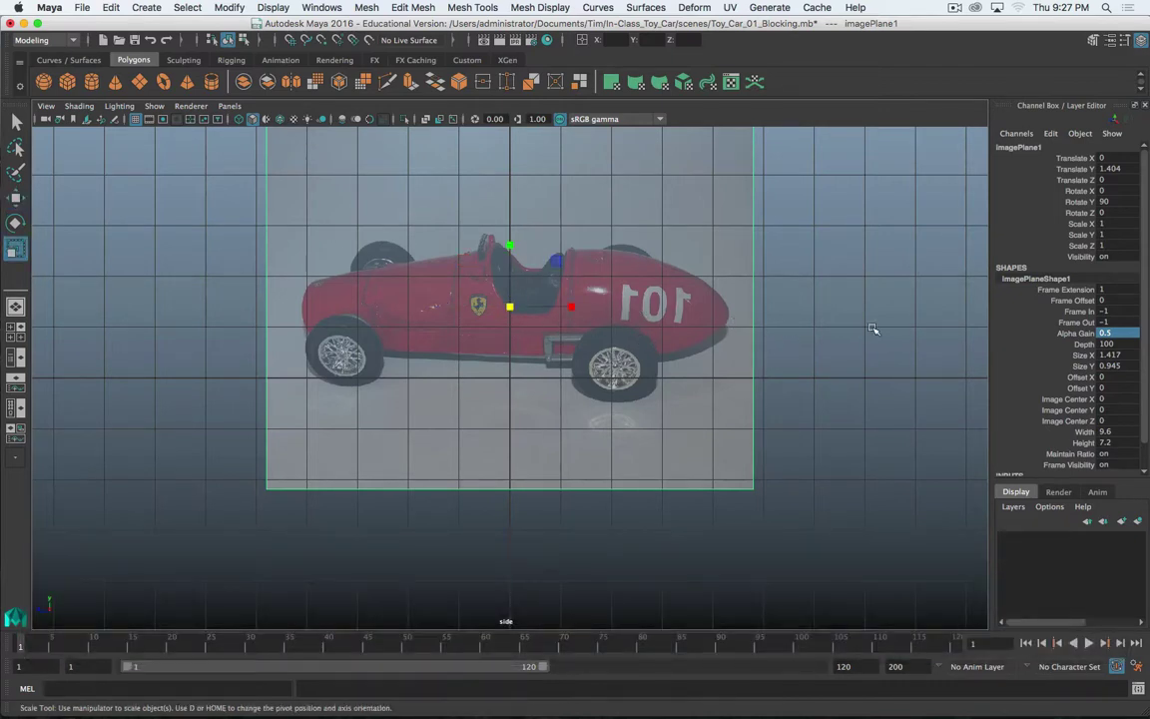
middle_click_drag(873, 330, 855, 329)
key("w")
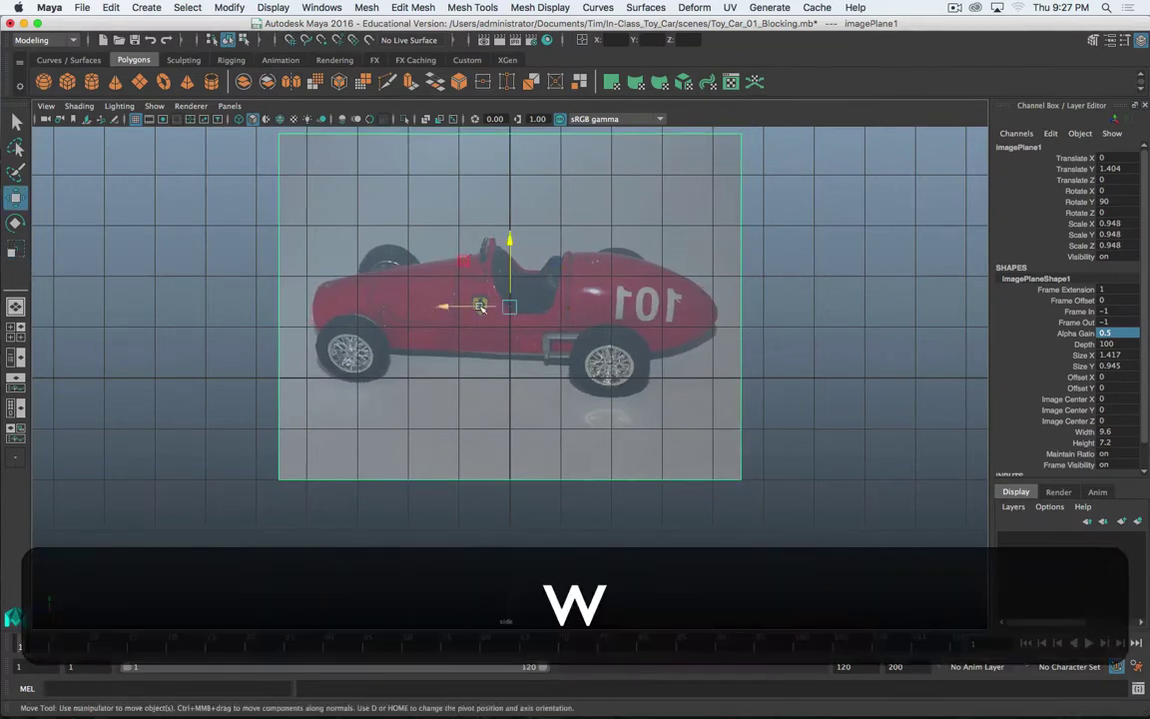
left_click_drag(445, 305, 439, 306)
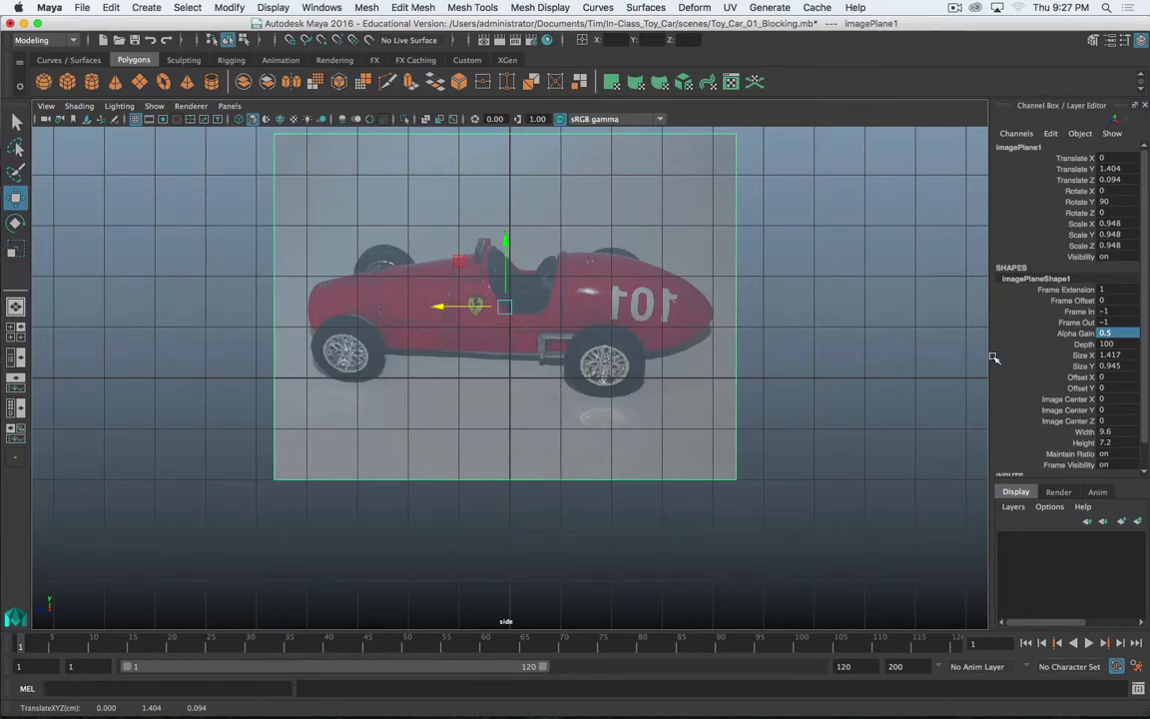
Step: Set the image plane's Alpha Gain to 1 to make it fully opaque
left_click(1108, 333)
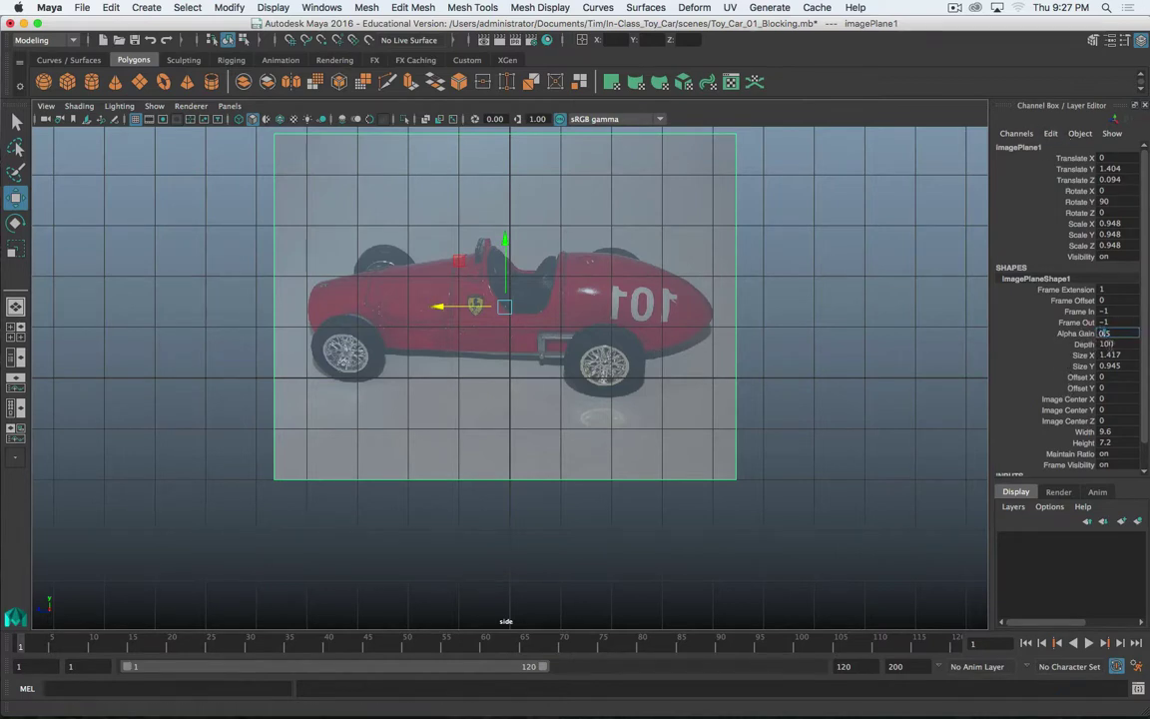
type("1")
key("Return")
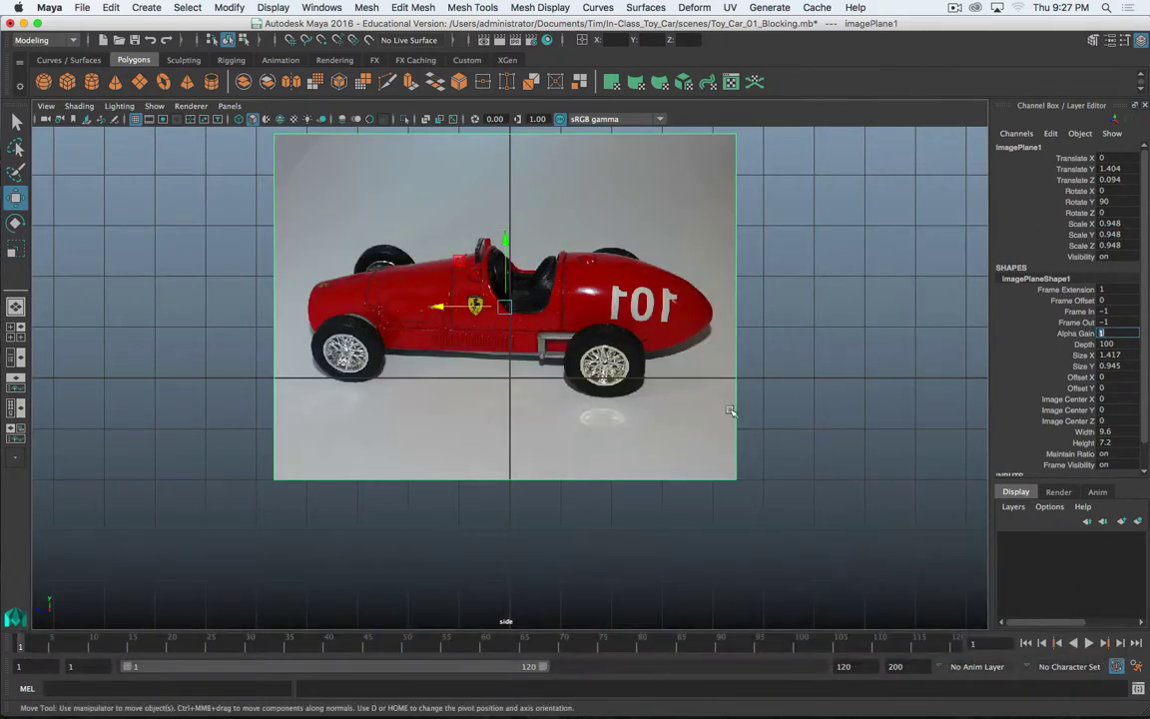
Step: Create a display layer from the selected image plane and name it REF
left_click(1014, 506)
left_click(1053, 539)
double_click(1070, 542)
double_click(459, 276)
type("REF")
key("Return")
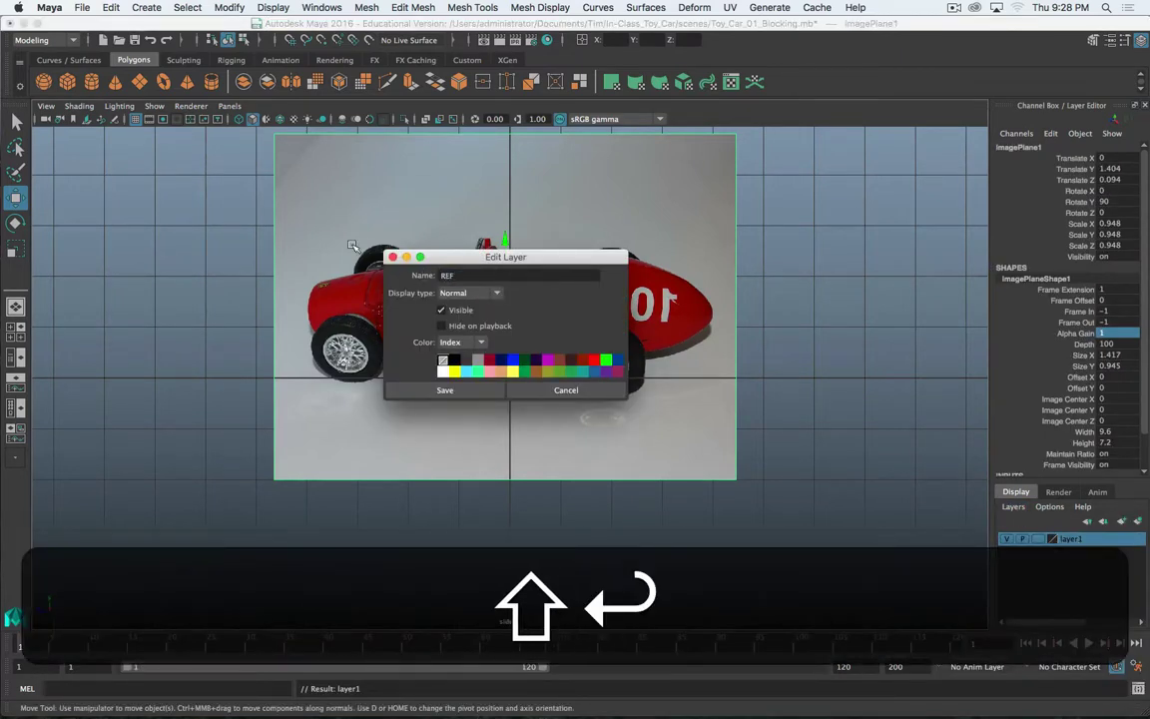
left_click(430, 388)
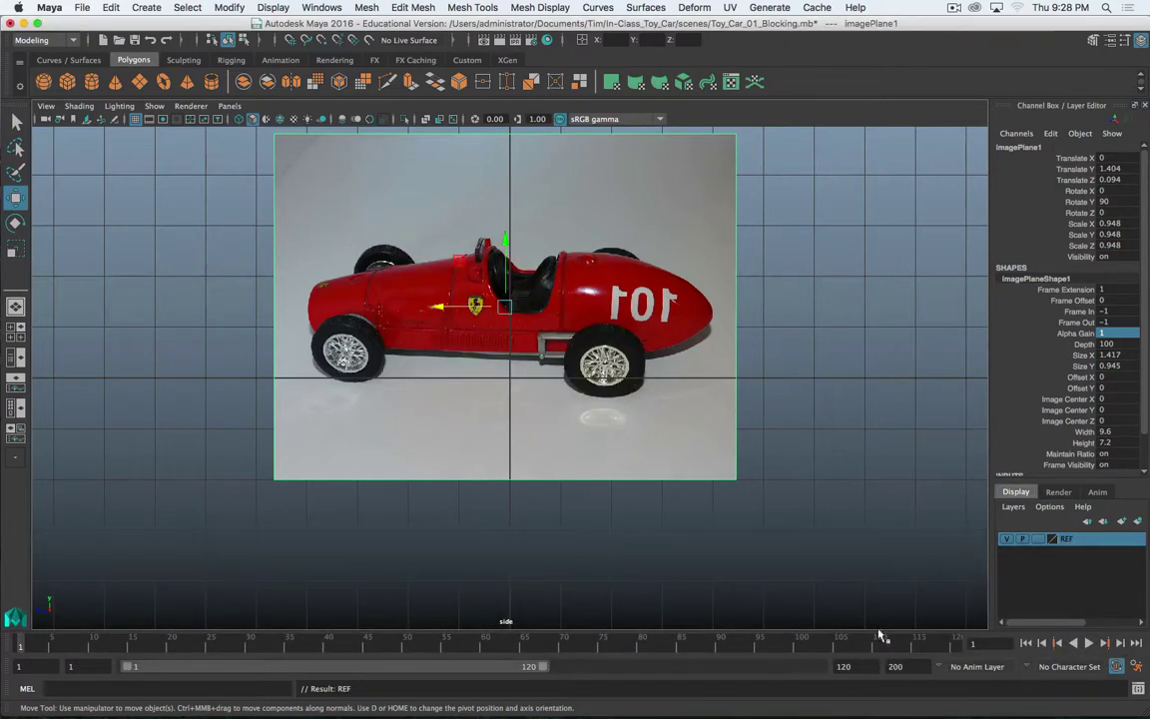
Step: Toggle the REF layer's visibility to test it on the image plane, leaving the layer hidden
left_click(1006, 539)
left_click(1007, 539)
left_click(1006, 540)
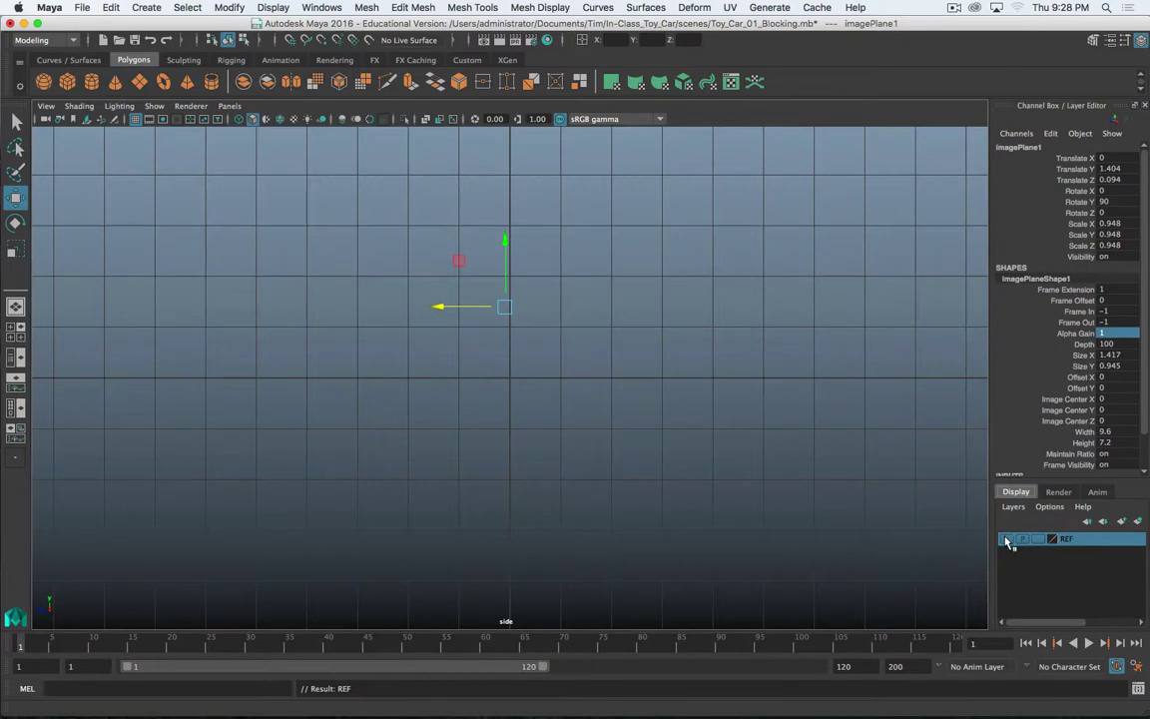
Step: Make the REF layer visible, set it to reference mode, and clear the image plane selection
left_click(1007, 539)
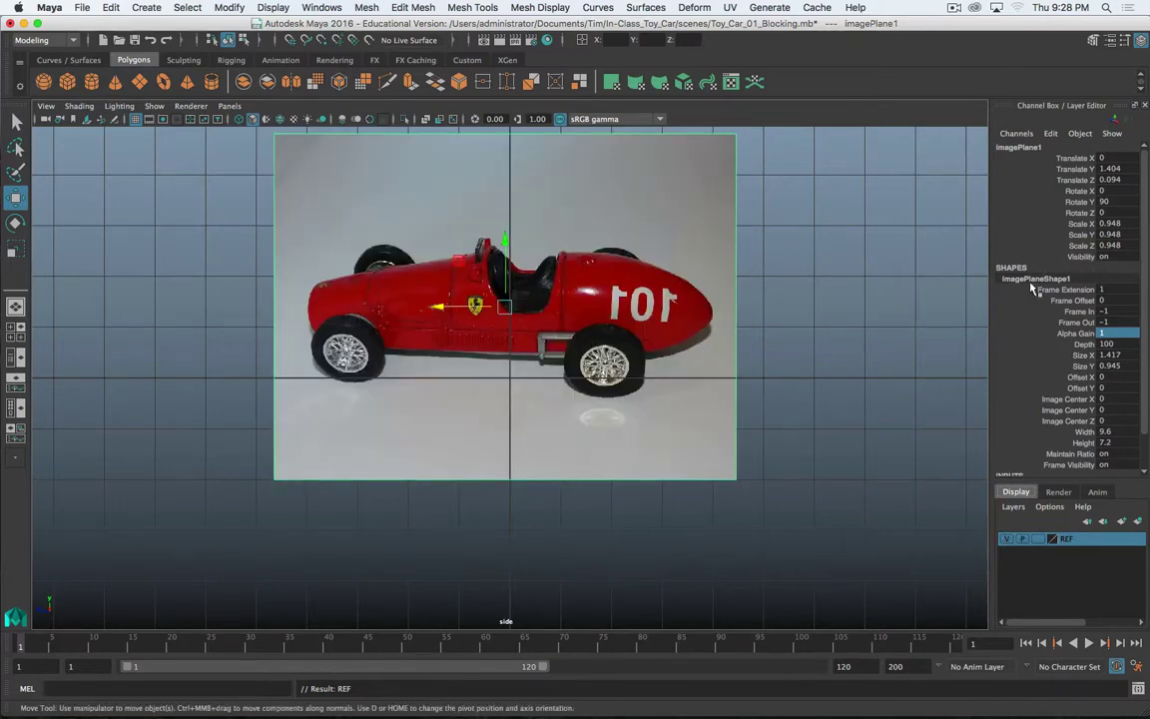
left_click(1040, 542)
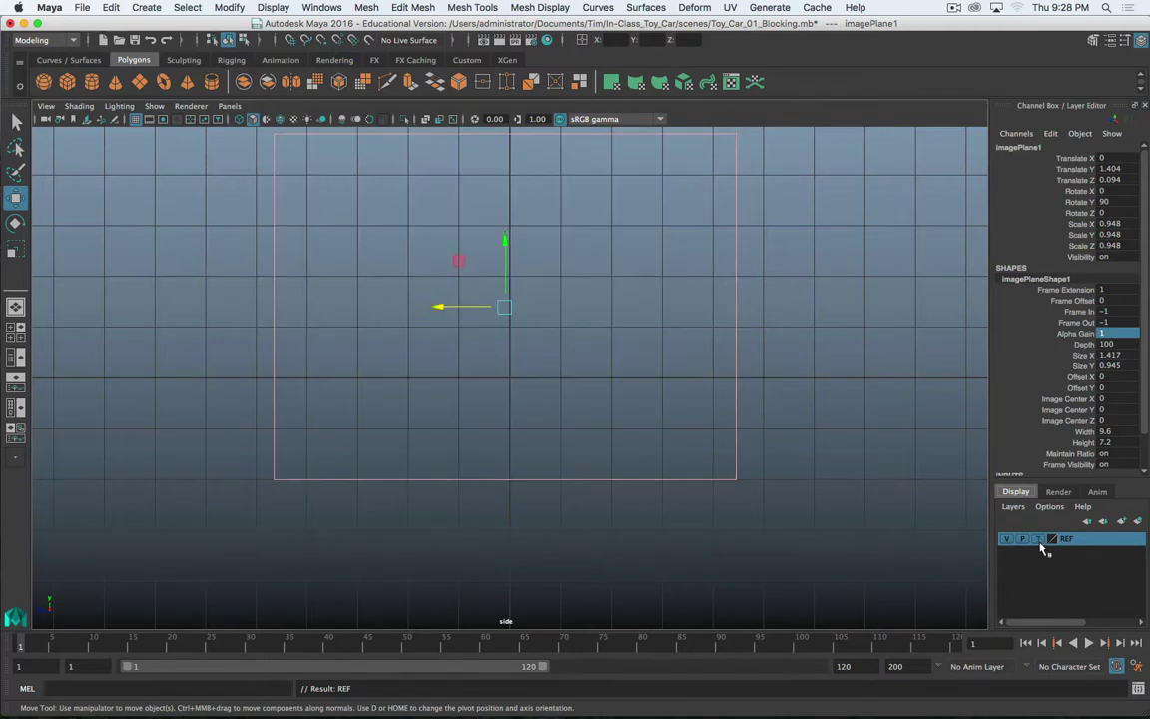
left_click(1040, 540)
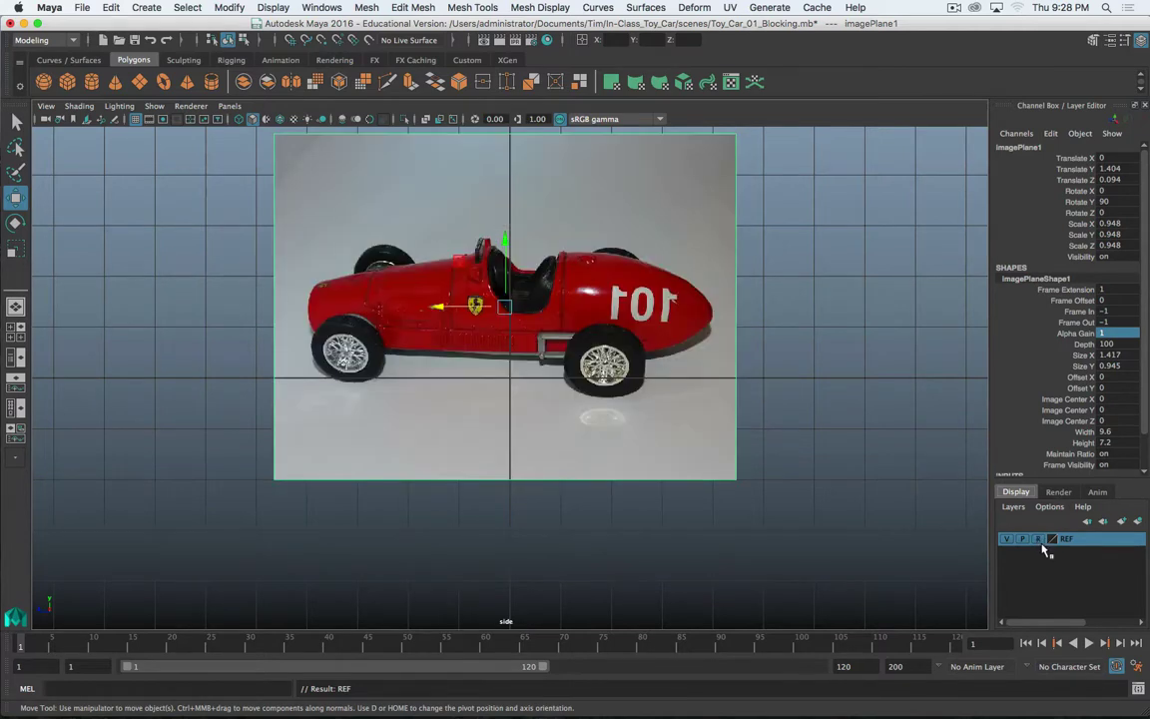
left_click(739, 434)
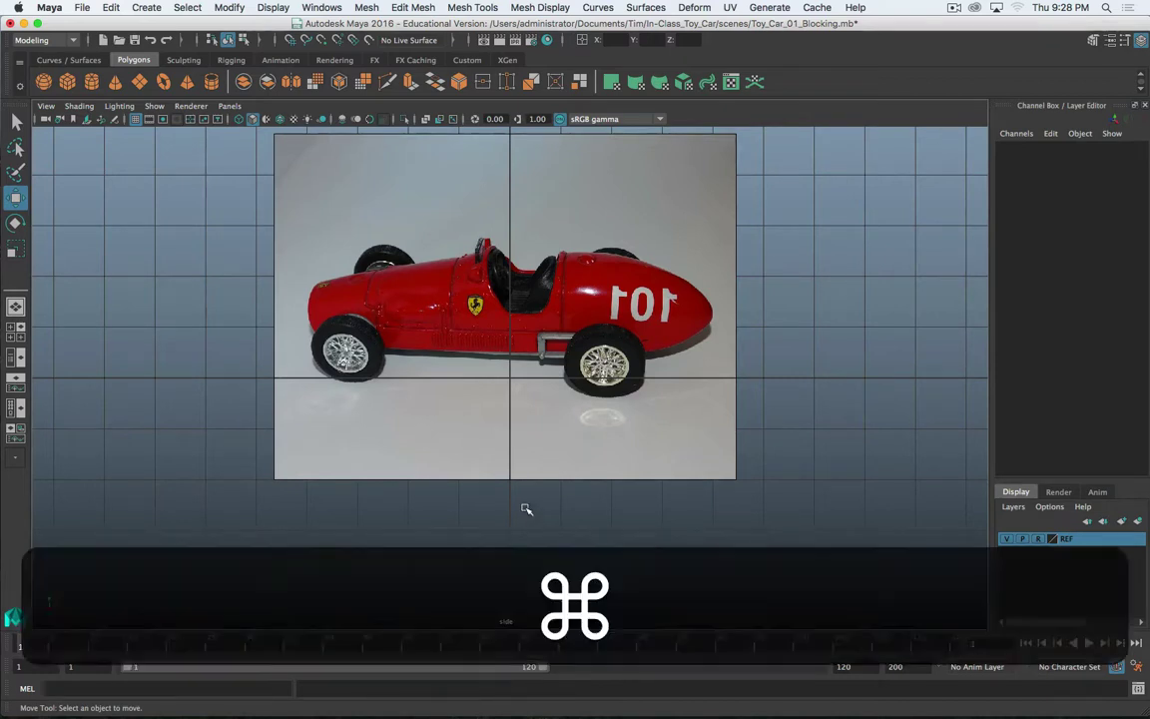
Step: Switch to the four-view layout and change the duplicate side view to perspective, framing the reference image at an angle
key("super+period")
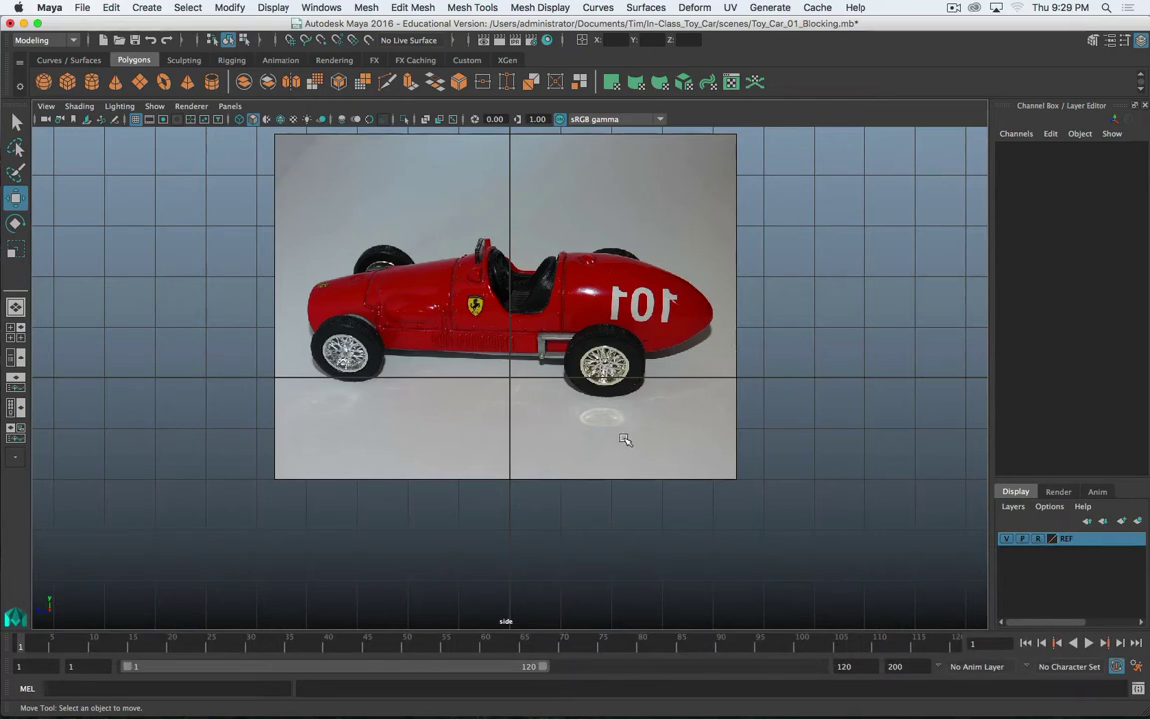
scroll(526, 397, "down", 2)
key("alt")
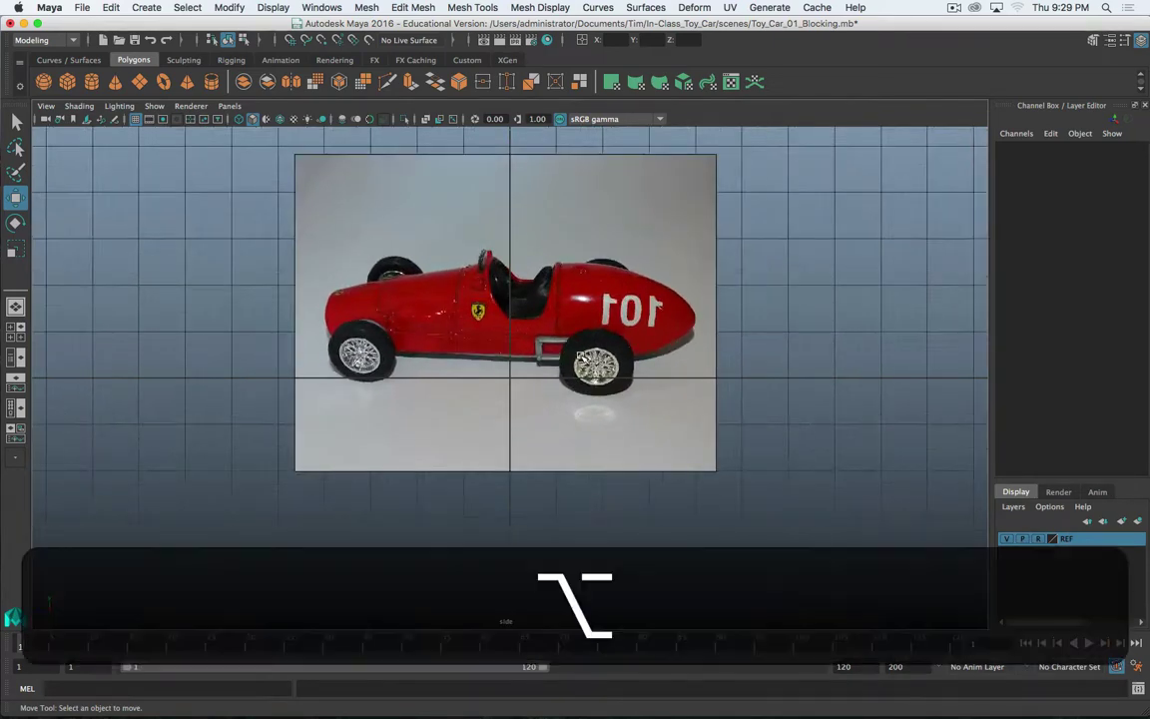
left_click_drag(580, 356, 507, 356, "alt")
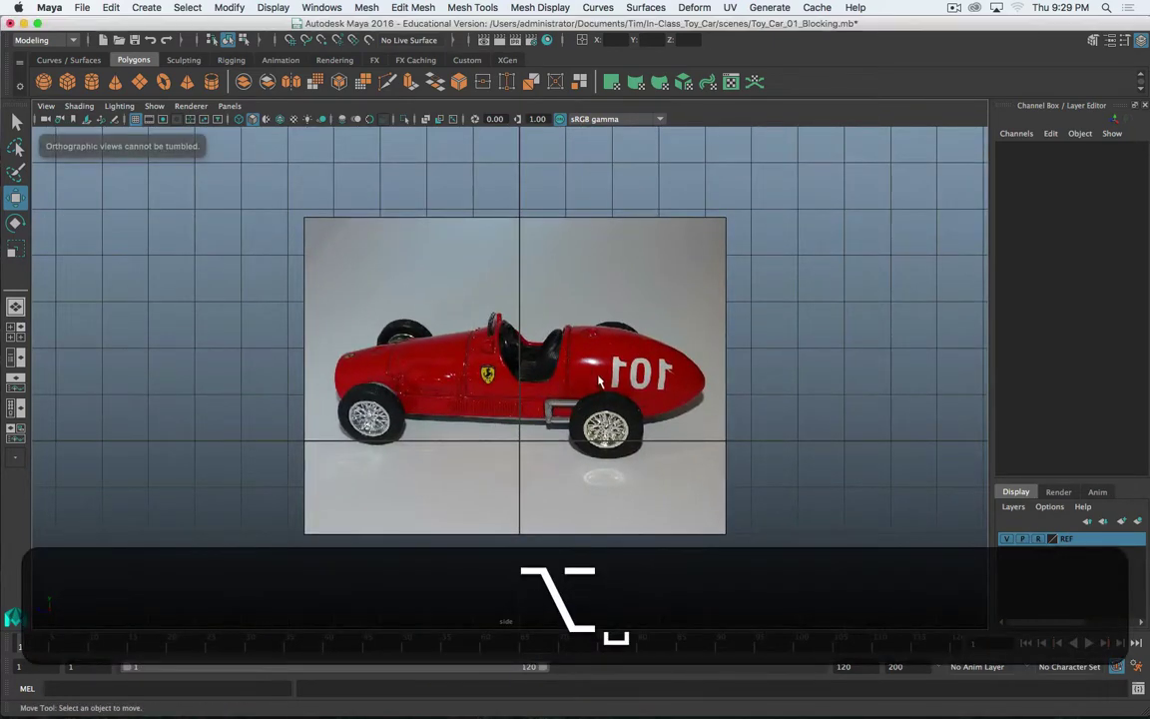
key("space")
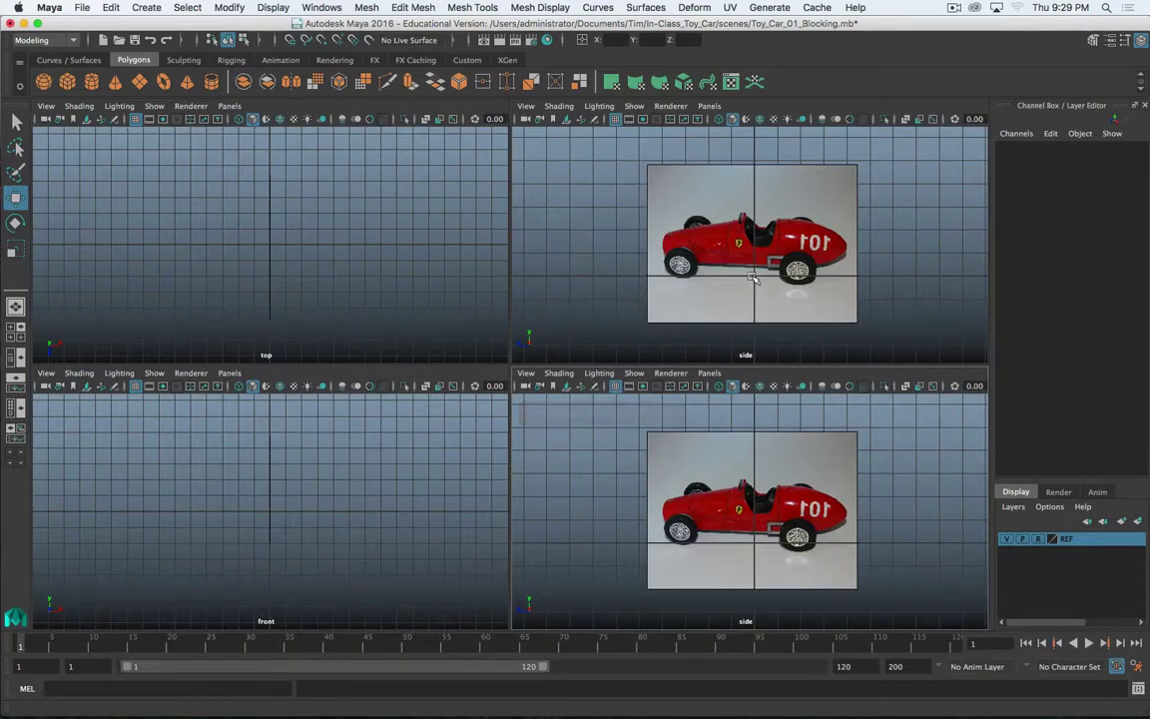
key("space")
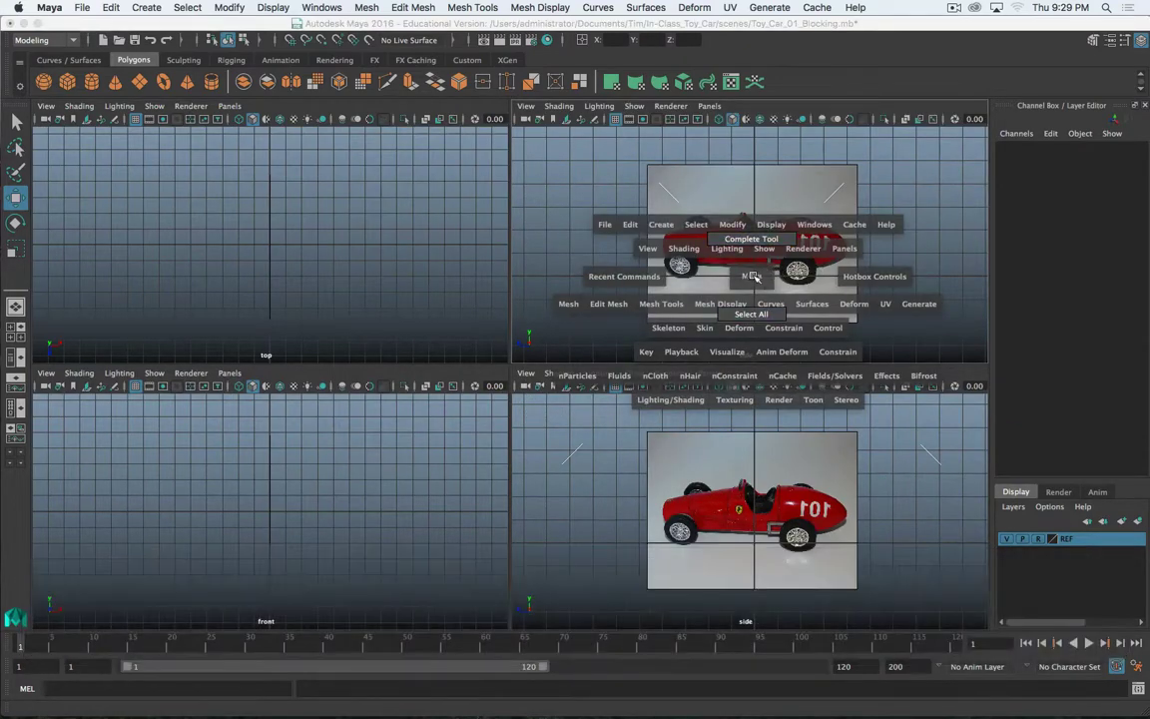
key("space")
left_click_drag(768, 256, 769, 224)
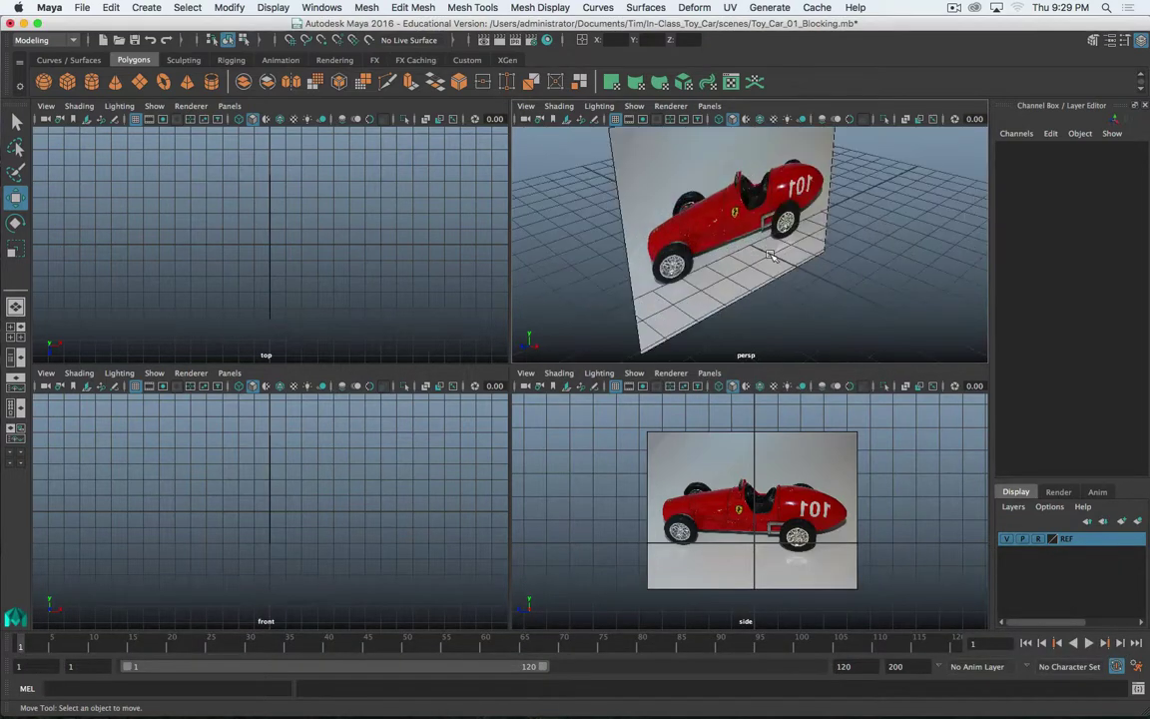
left_click_drag(699, 235, 659, 234, "alt")
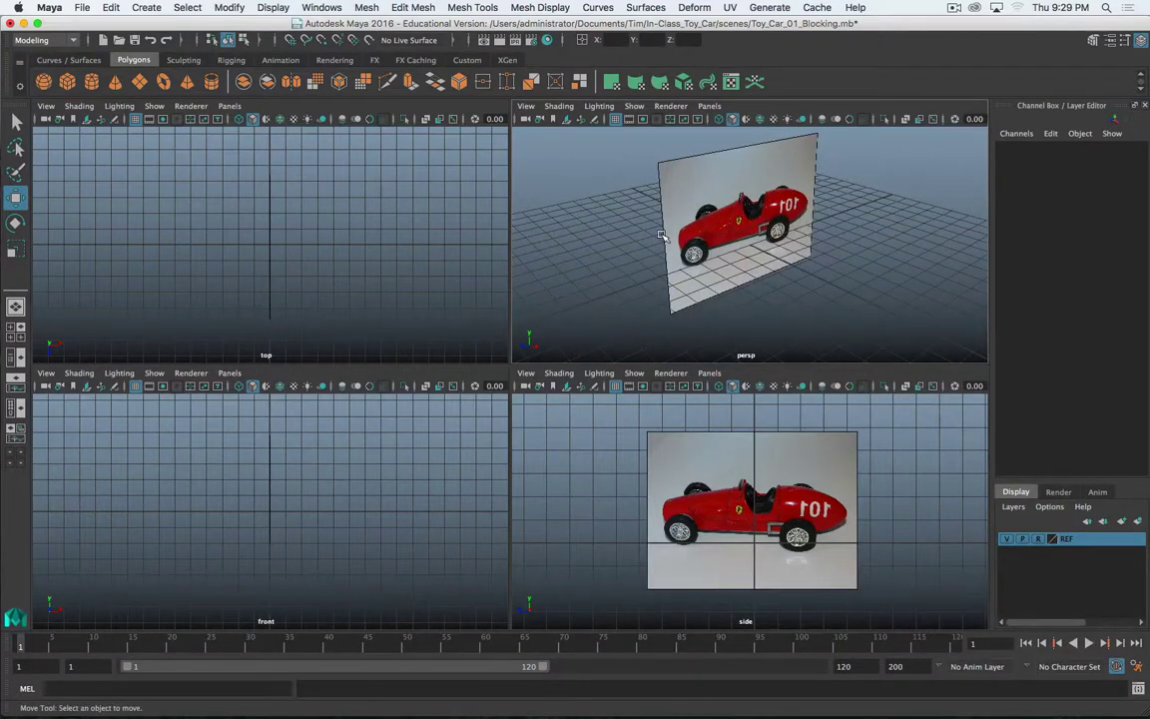
Step: Create a polygon cube at the origin and rename it Car_Body_Block
left_click(67, 81)
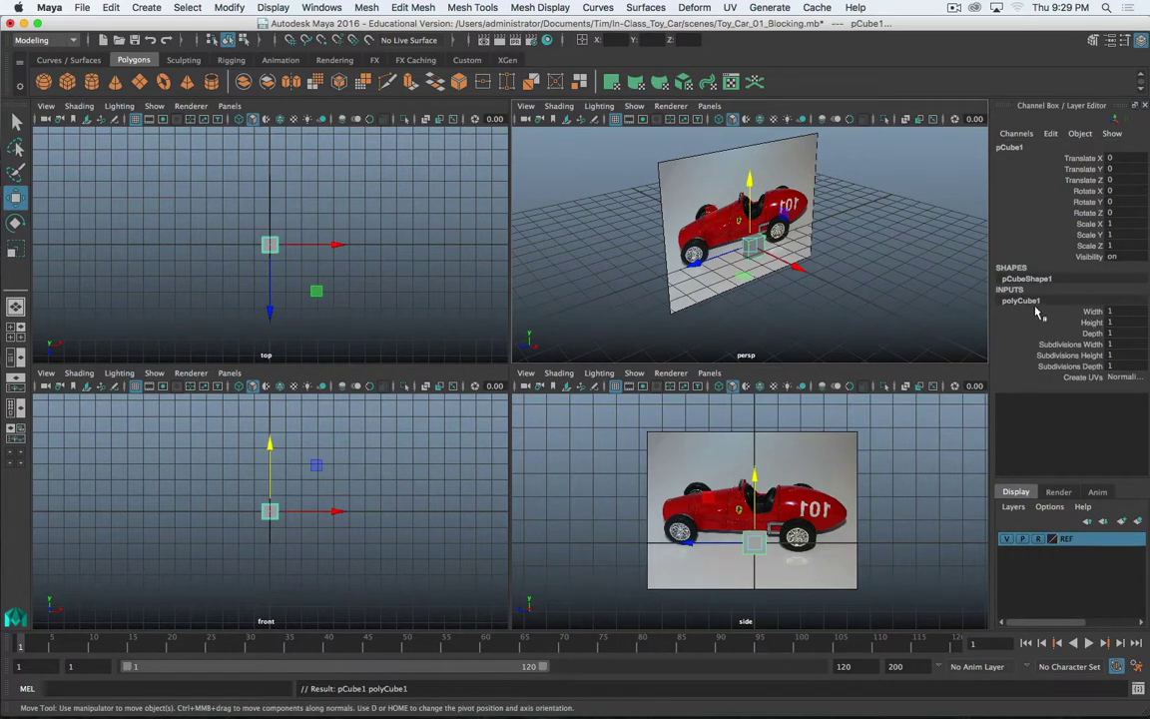
double_click(1010, 147)
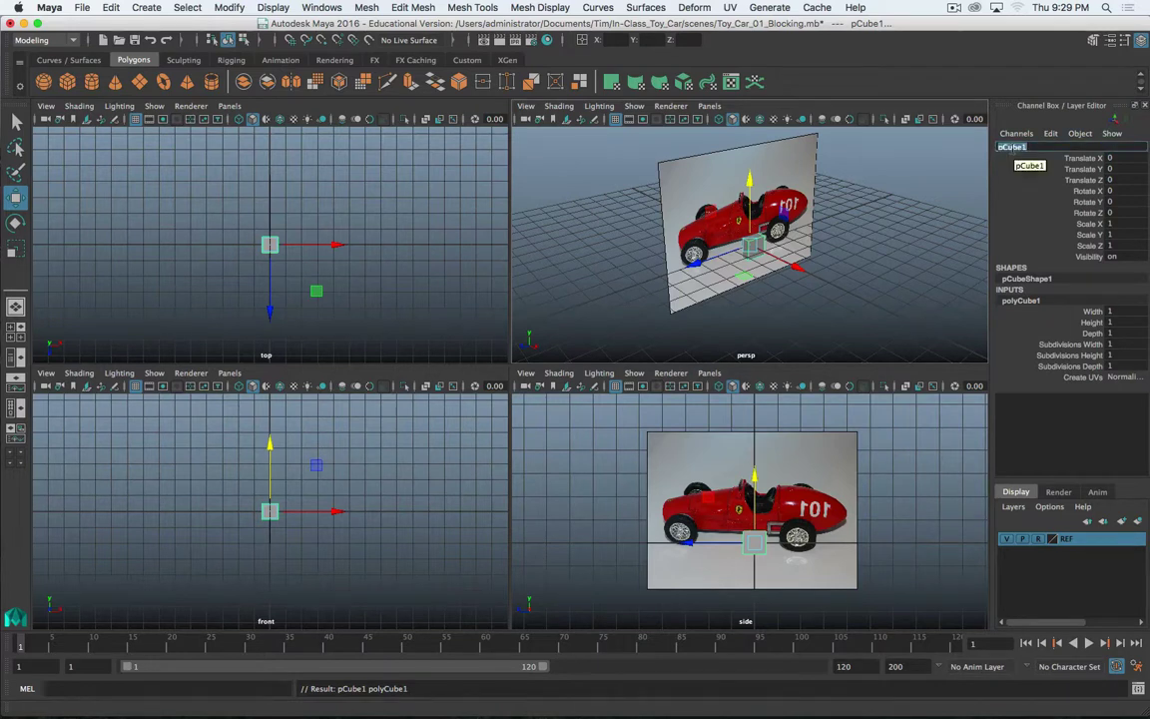
type("Car_B")
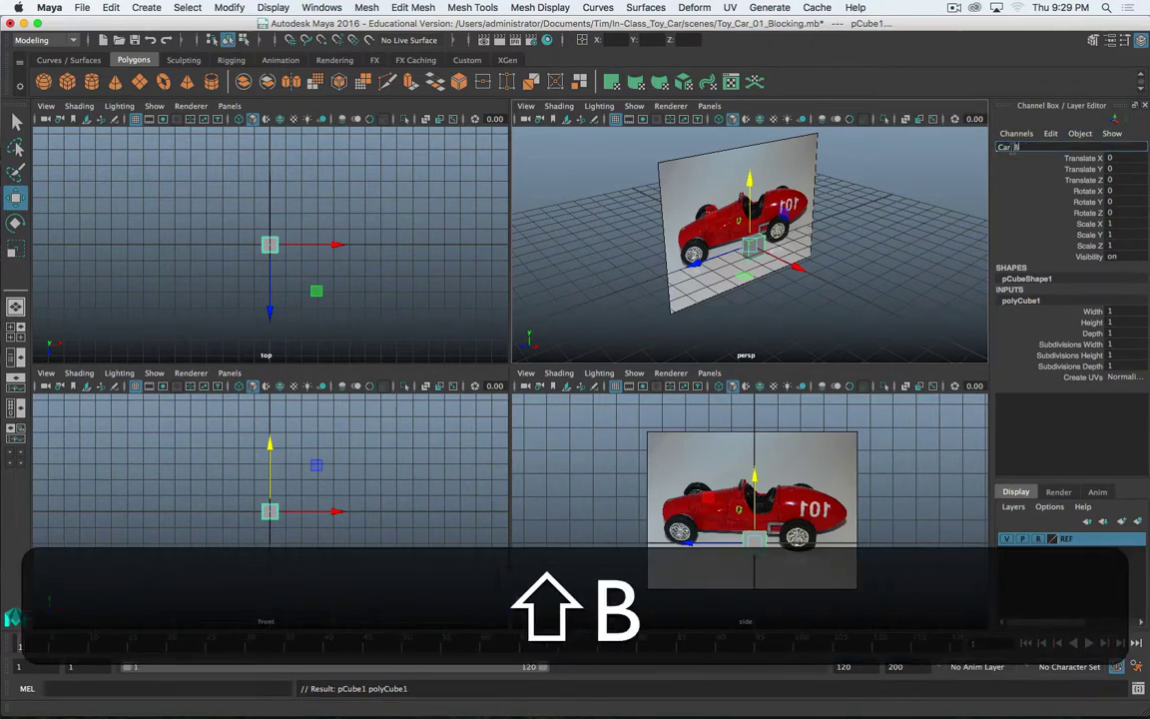
type("ody_Block")
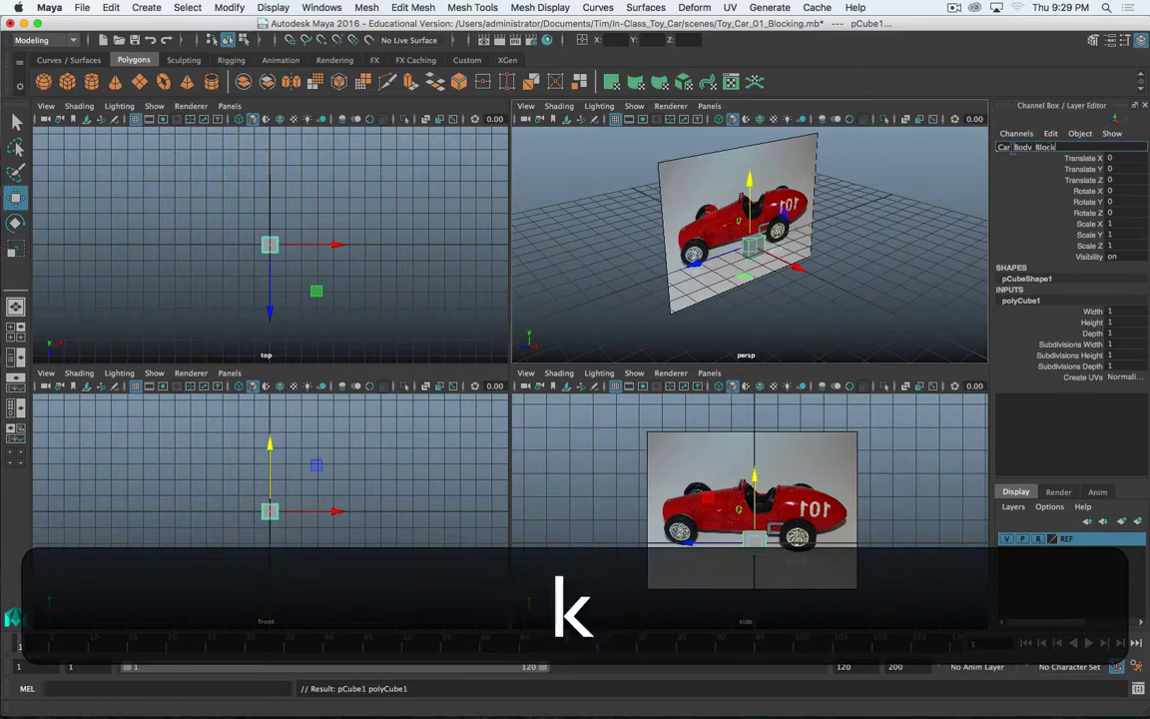
key("Return")
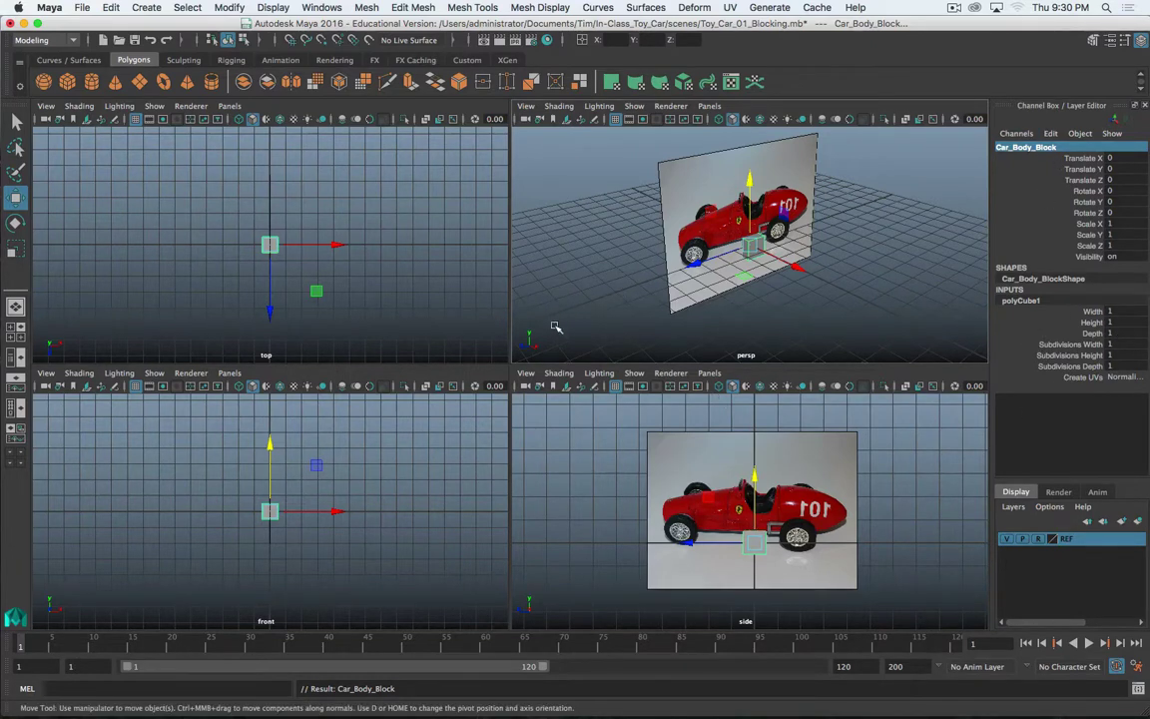
Step: Set the cube's Depth to 8 and raise it to about 1.245 in Translate Y over the car body
left_click(1112, 334)
type("8")
key("Return")
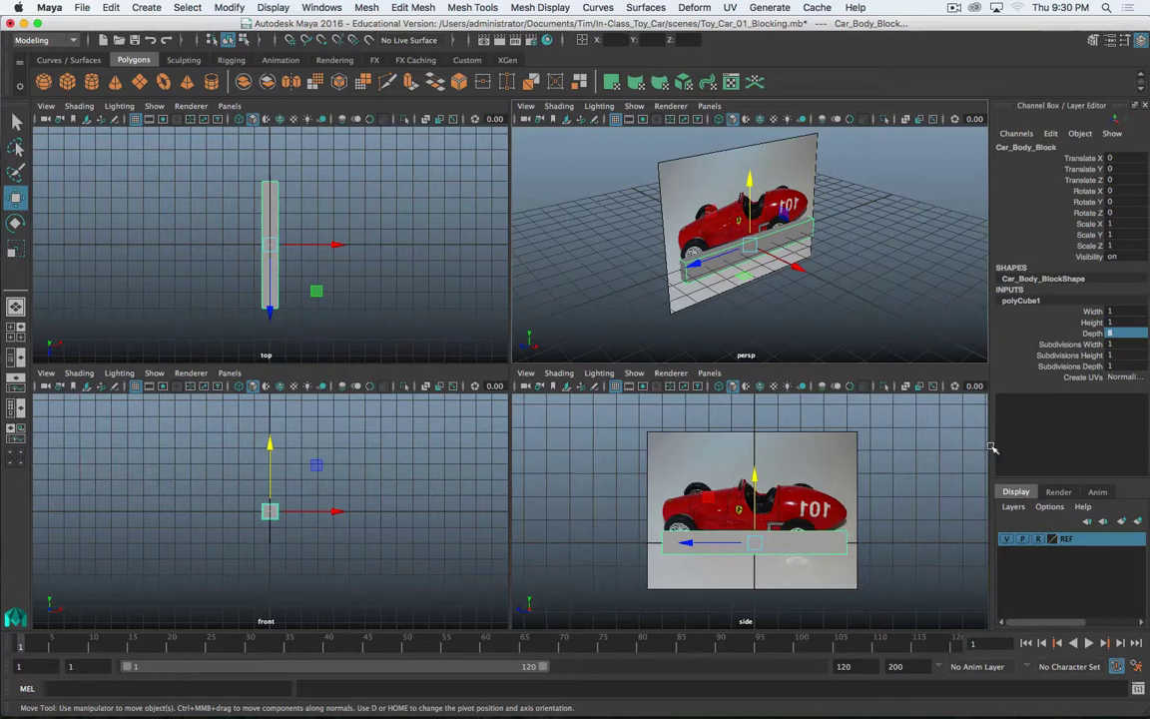
left_click_drag(754, 480, 757, 450)
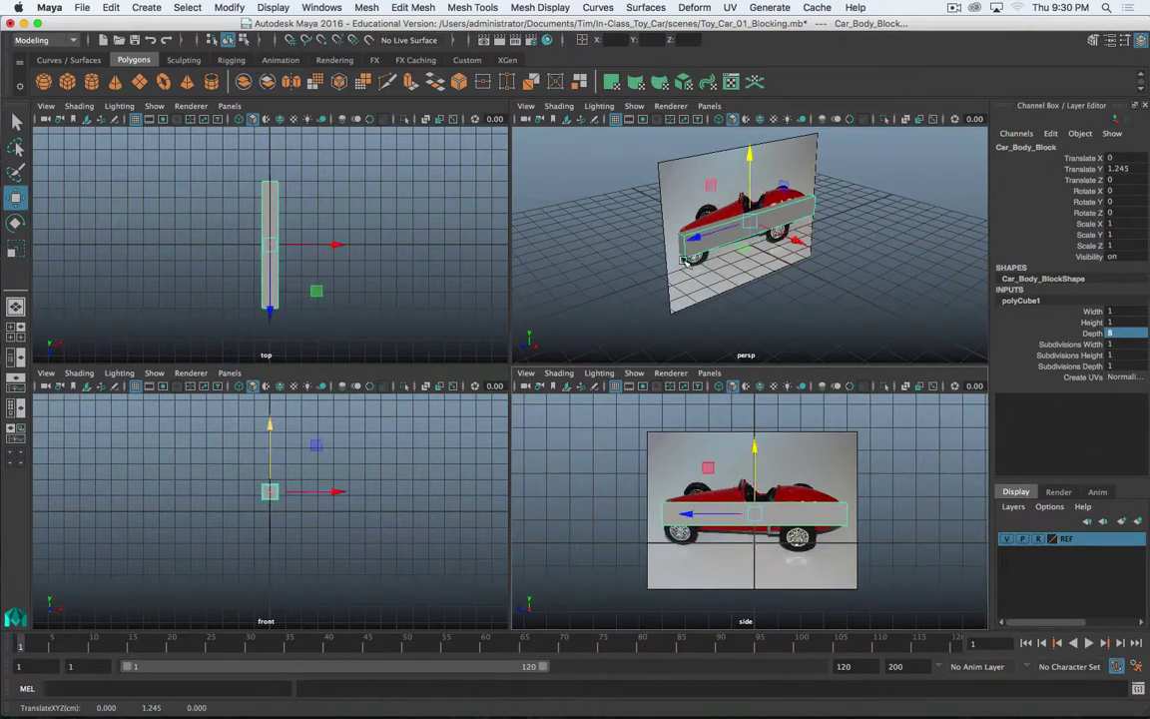
Step: Set the car body block's Width to 3 and Height to 2
scroll(685, 254, "up", 4)
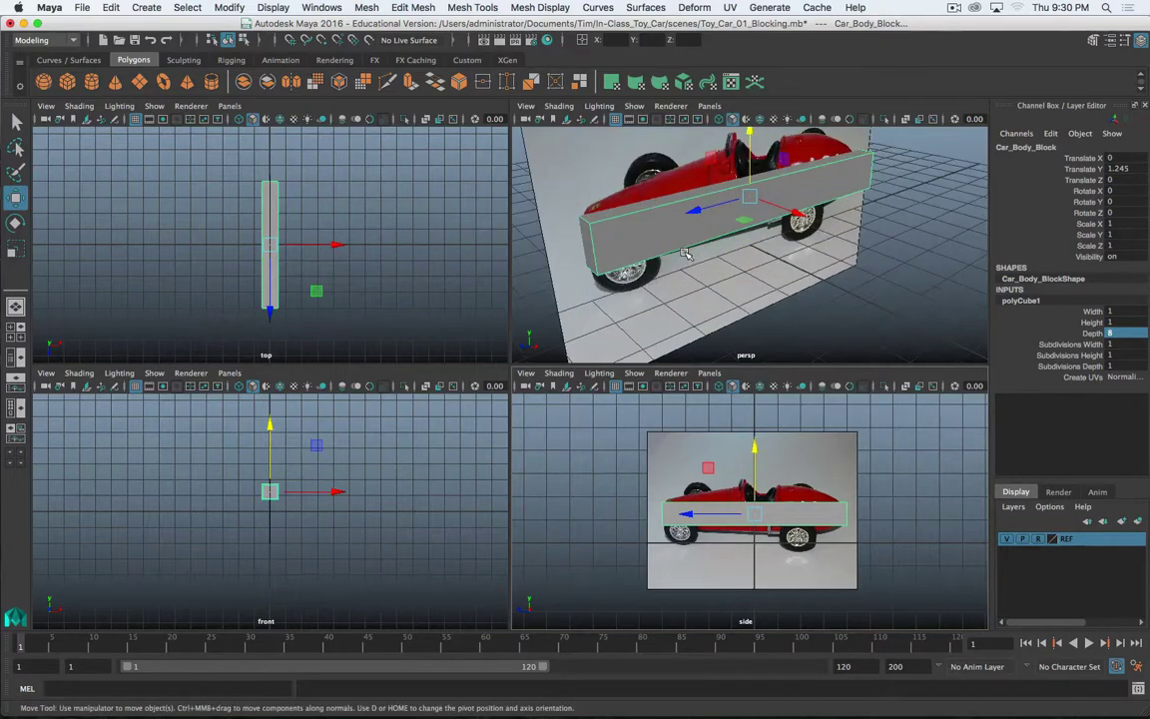
left_click_drag(684, 255, 479, 375, "alt")
key("space")
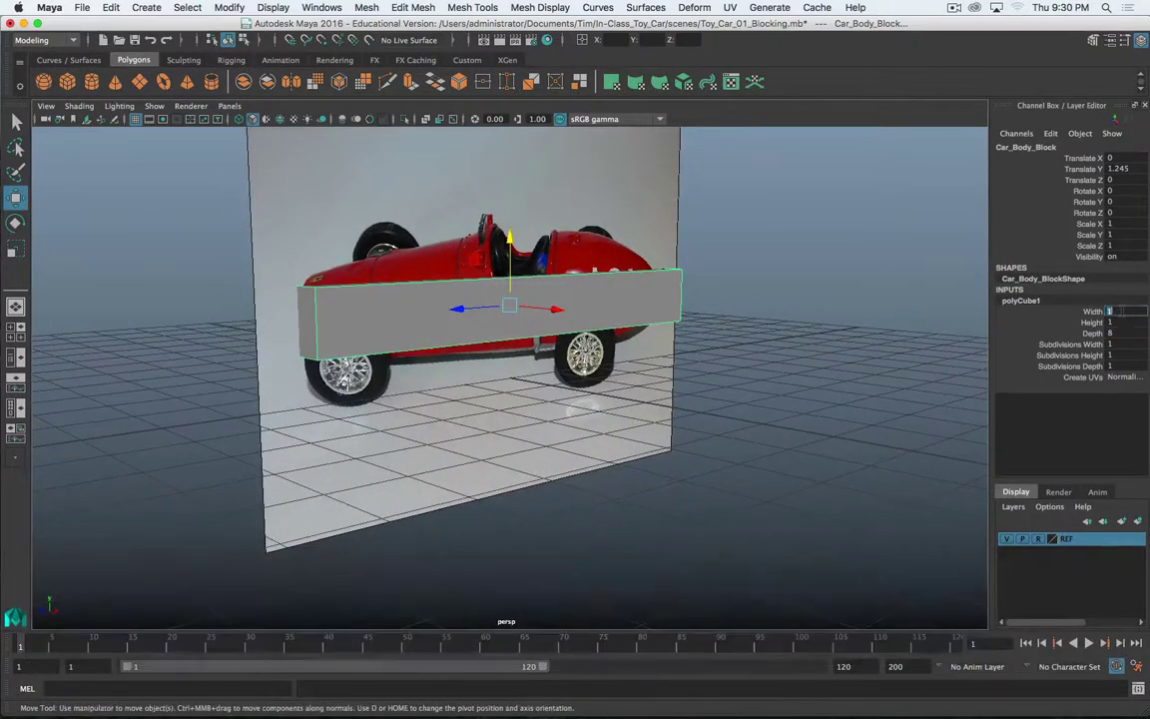
left_click(1116, 312)
type("3")
left_click(1120, 322)
type("2")
key("Return")
Step: Display the perspective view in wireframe and compare the block with the reference car from several angles
left_click_drag(642, 332, 454, 360, "alt")
key("4")
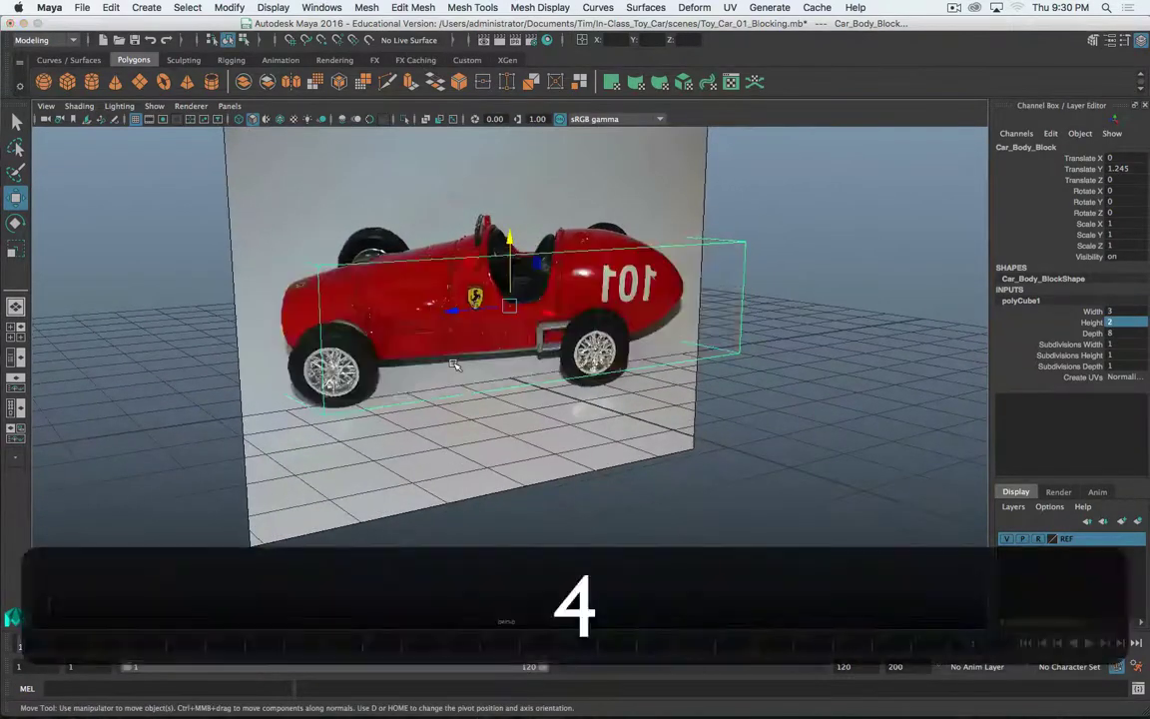
left_click_drag(528, 339, 584, 327, "alt")
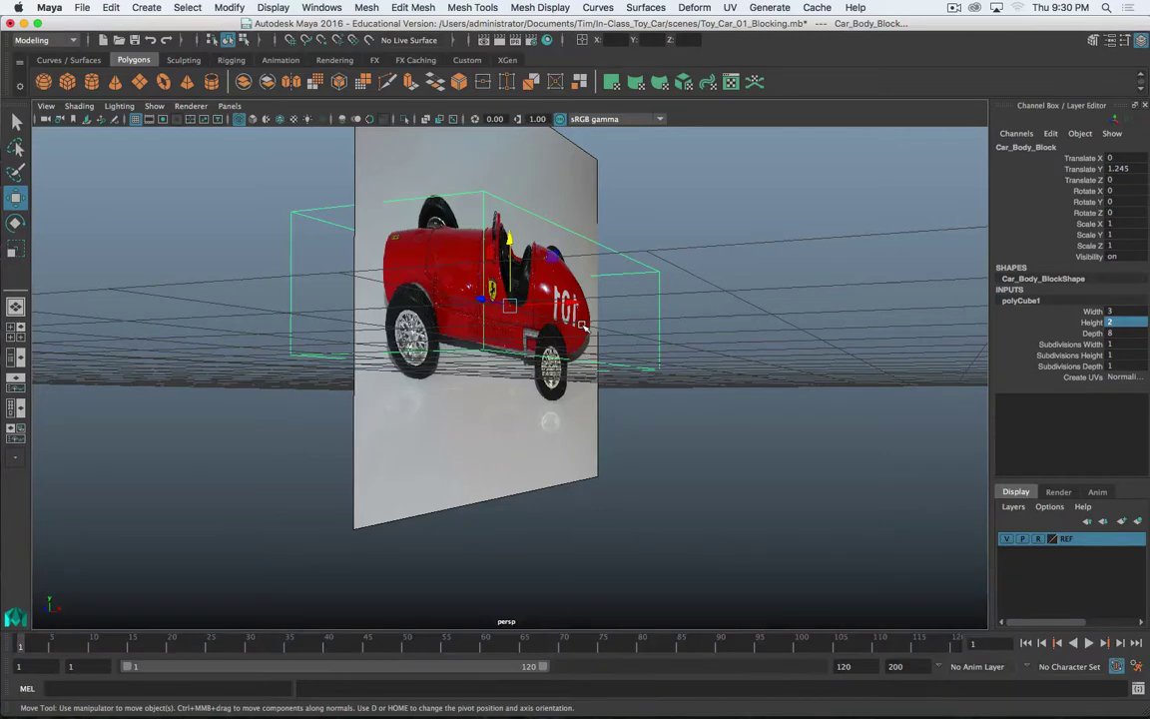
left_click_drag(659, 254, 531, 294, "alt")
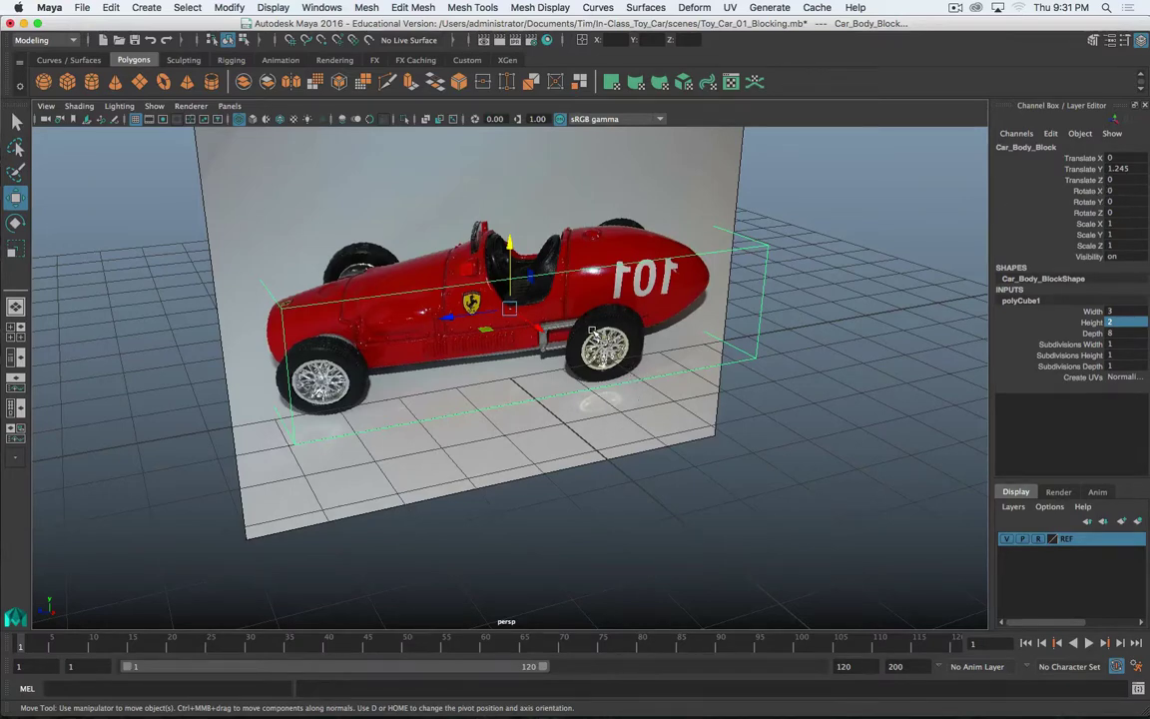
Step: Show the side view in wireframe and raise the block to about 1.447 in Translate Y to match the car body
key("space")
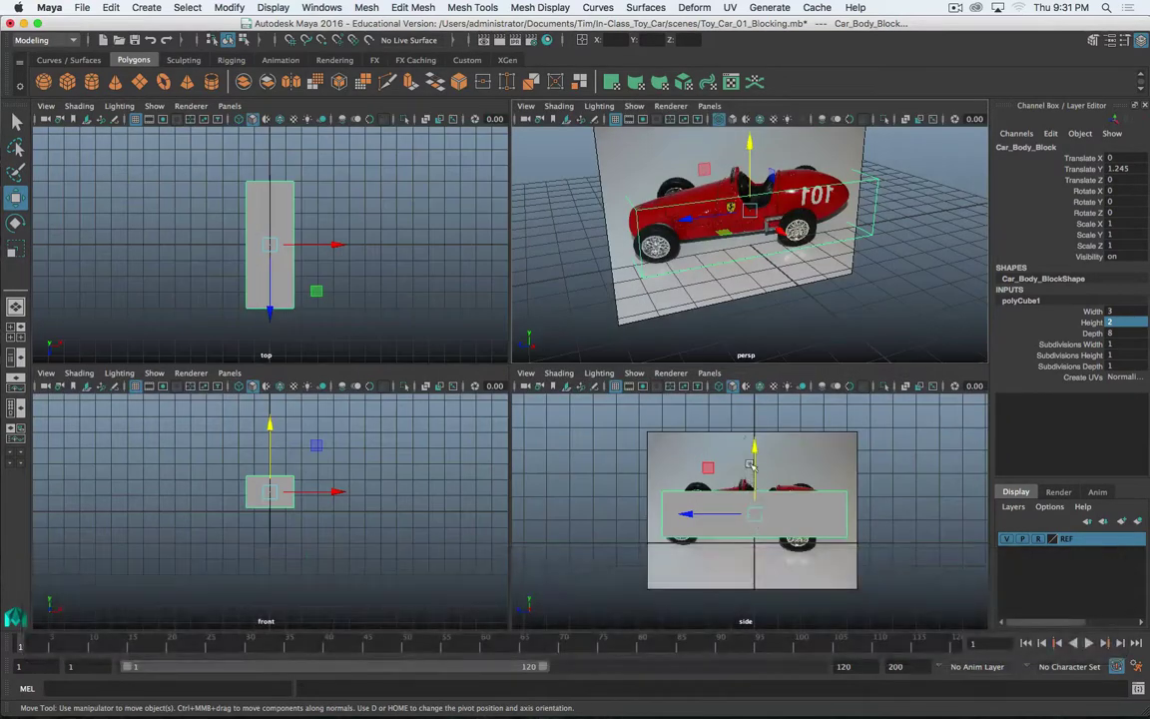
mouse_move(756, 452)
left_mouse_down()
mouse_move(770, 444)
mouse_move(759, 444)
left_mouse_up()
key("4")
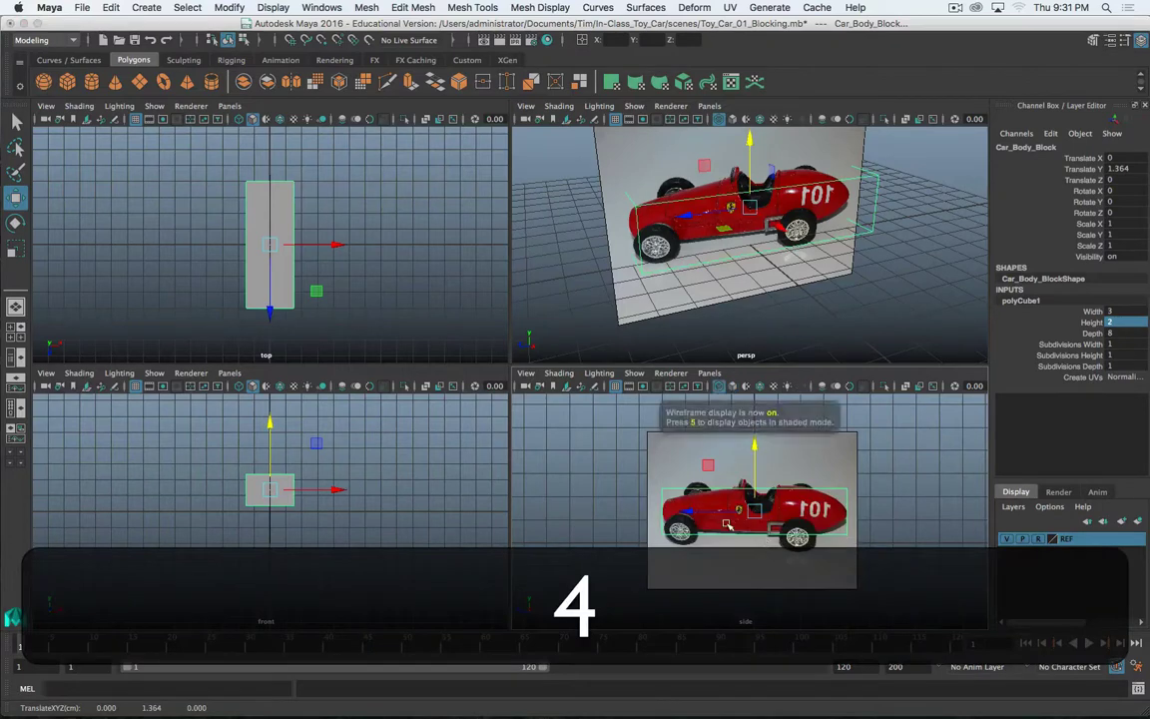
scroll(789, 454, "up", 3)
left_click_drag(760, 451, 759, 445)
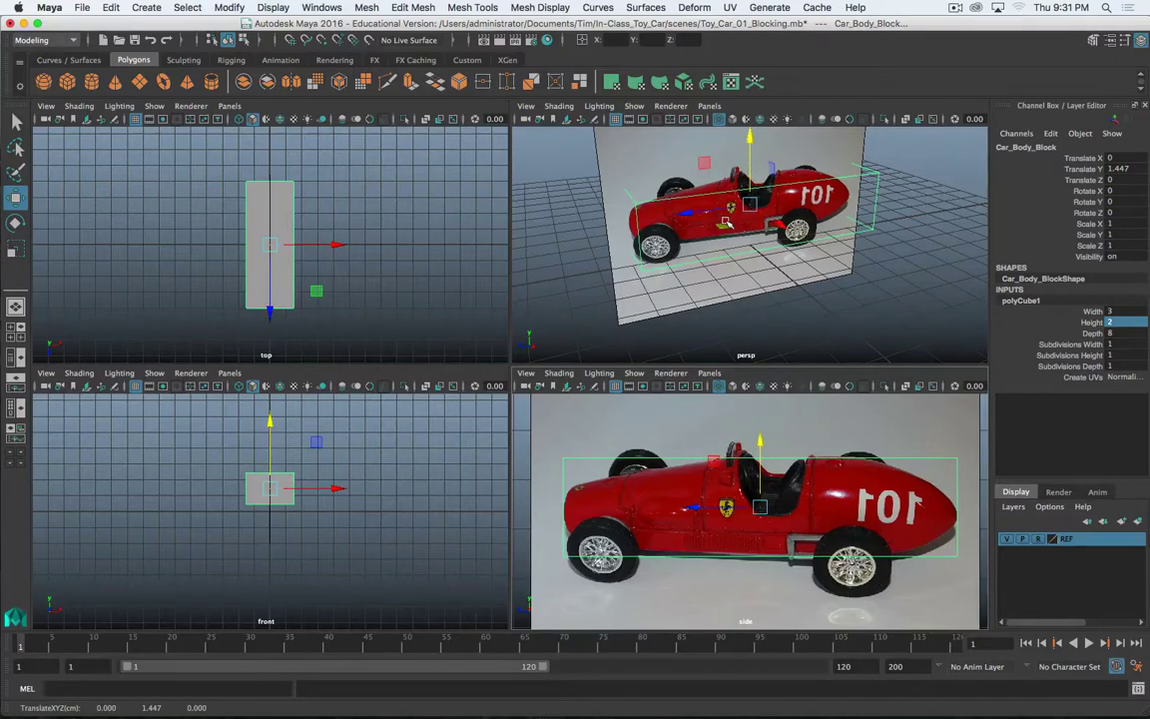
Step: Take the REF layer out of reference mode and move the image plane along X to about -7.298, clear of the block
key("space")
left_click_drag(539, 384, 788, 431, "alt")
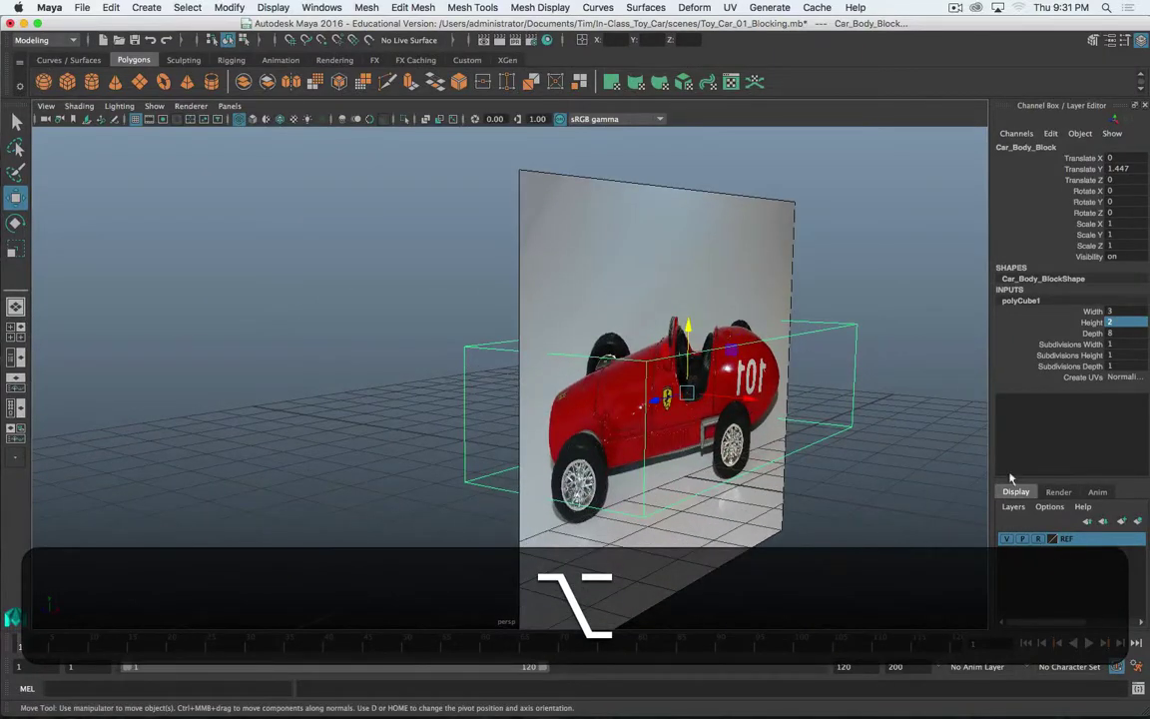
left_click(659, 230)
left_click(1038, 540)
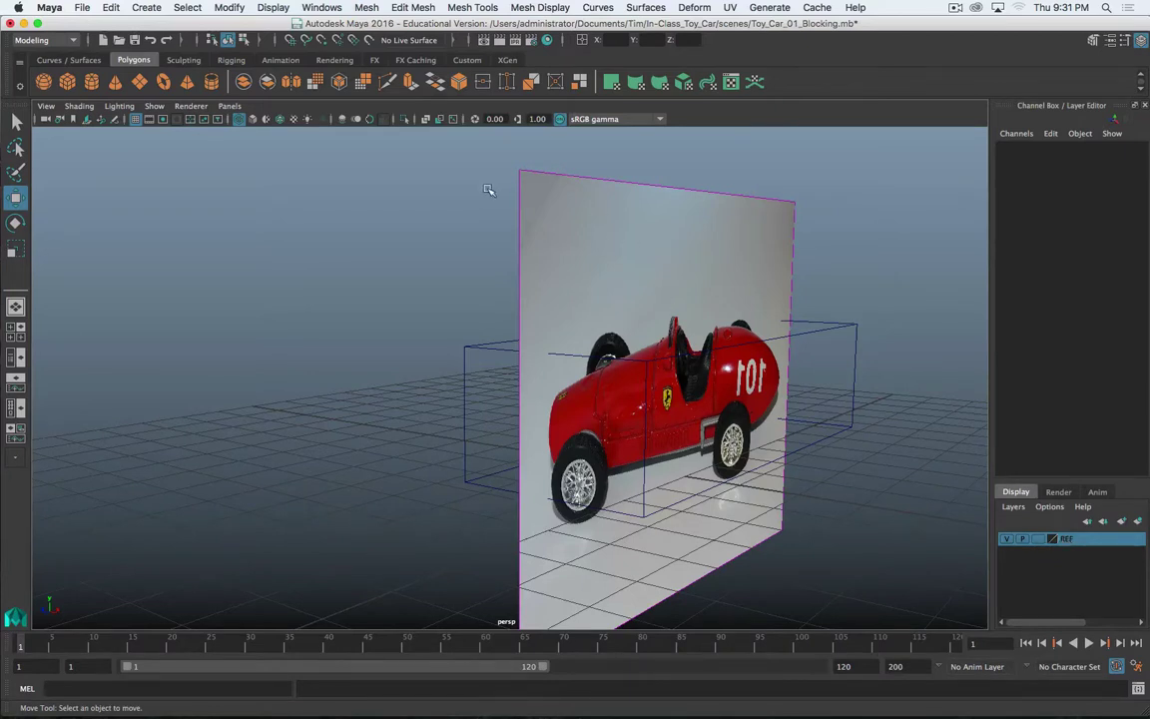
left_click_drag(469, 187, 597, 225)
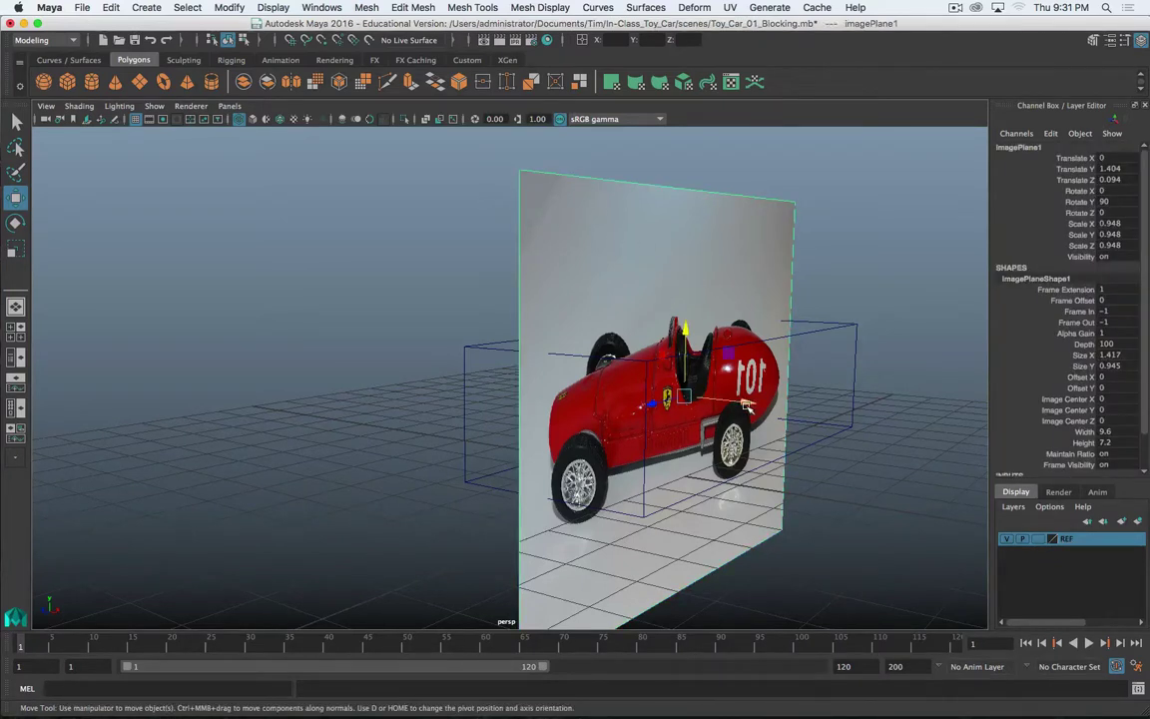
left_click_drag(747, 406, 420, 354)
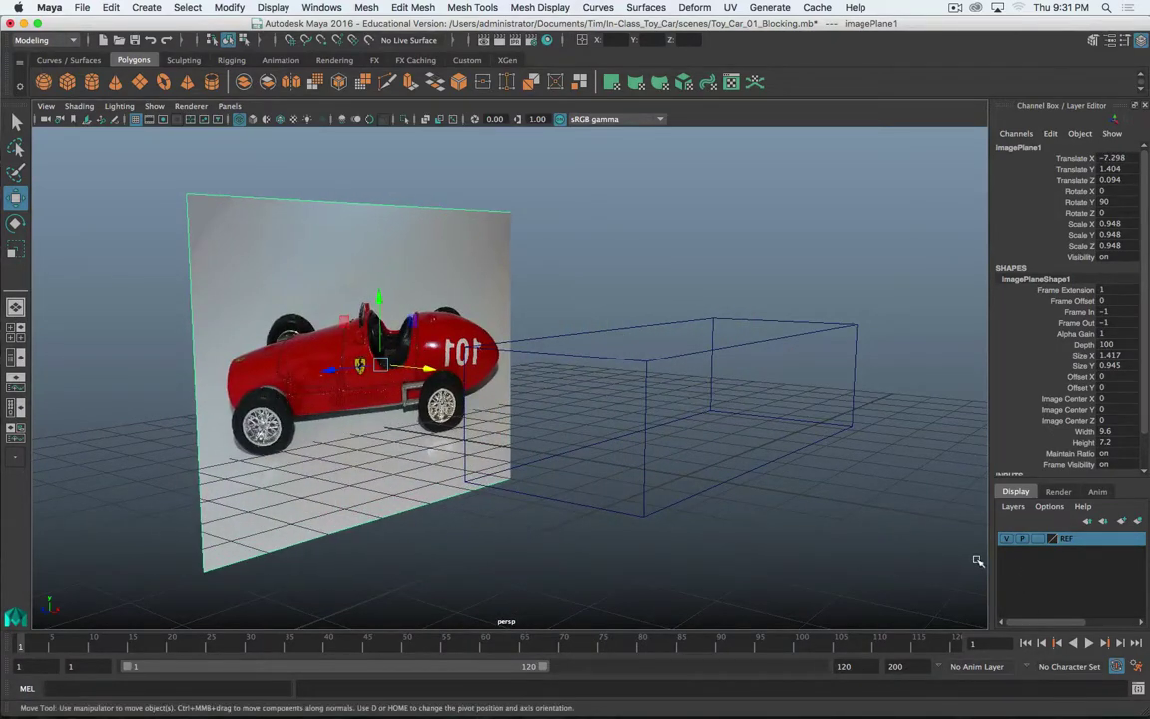
Step: Set the REF layer back to reference mode, select the car body block and display the perspective view shaded
left_click(1039, 539)
left_click(1038, 539)
left_click(714, 359)
key("5")
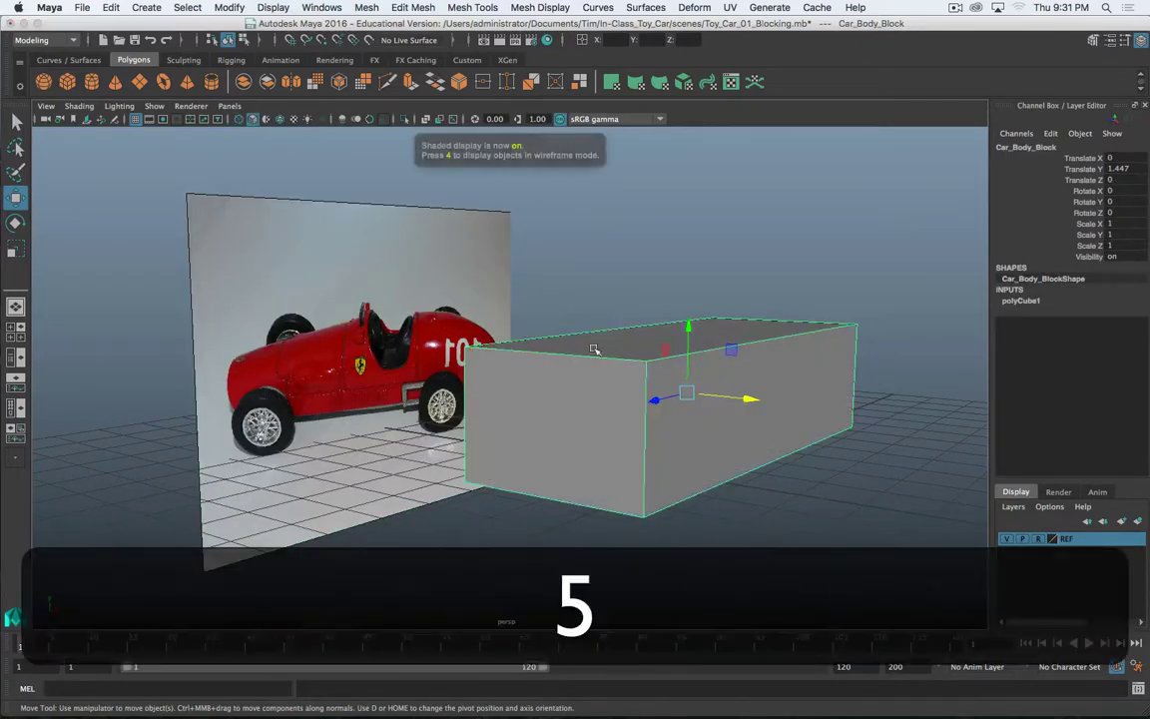
mouse_move(518, 315)
left_mouse_down("alt")
mouse_move(553, 294)
mouse_move(518, 349)
mouse_move(685, 344)
left_mouse_up("alt")
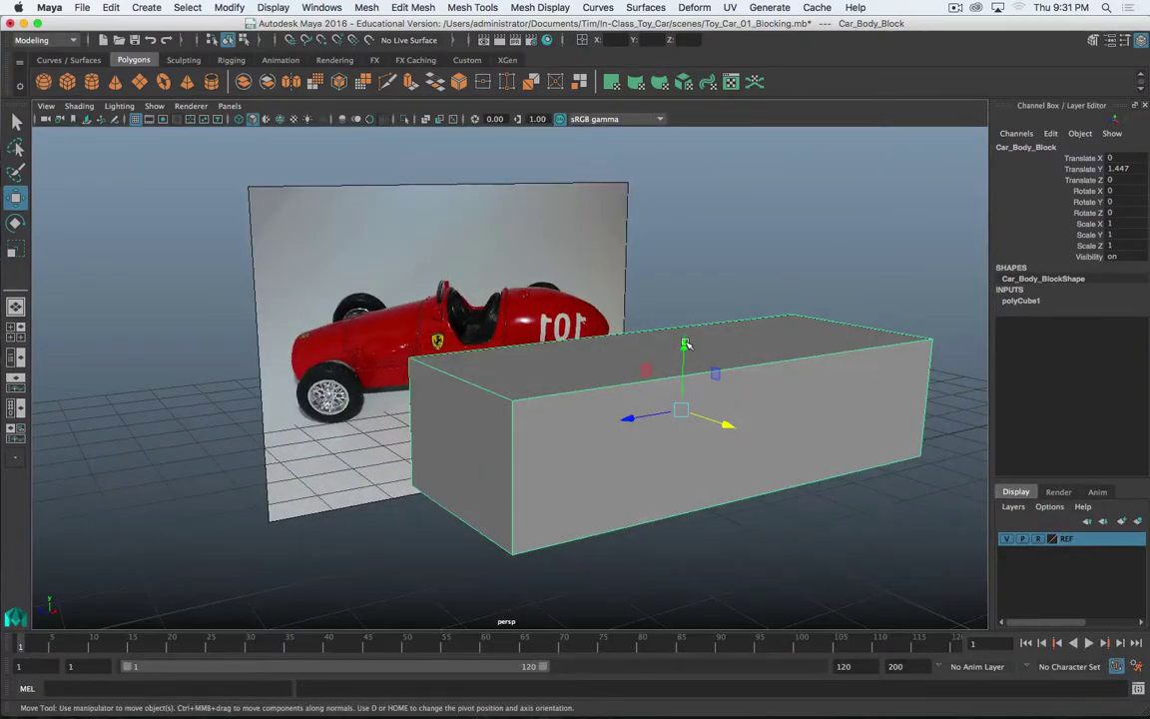
Step: Switch the car body block to vertex component mode and view its corner vertices from above
right_click(566, 379)
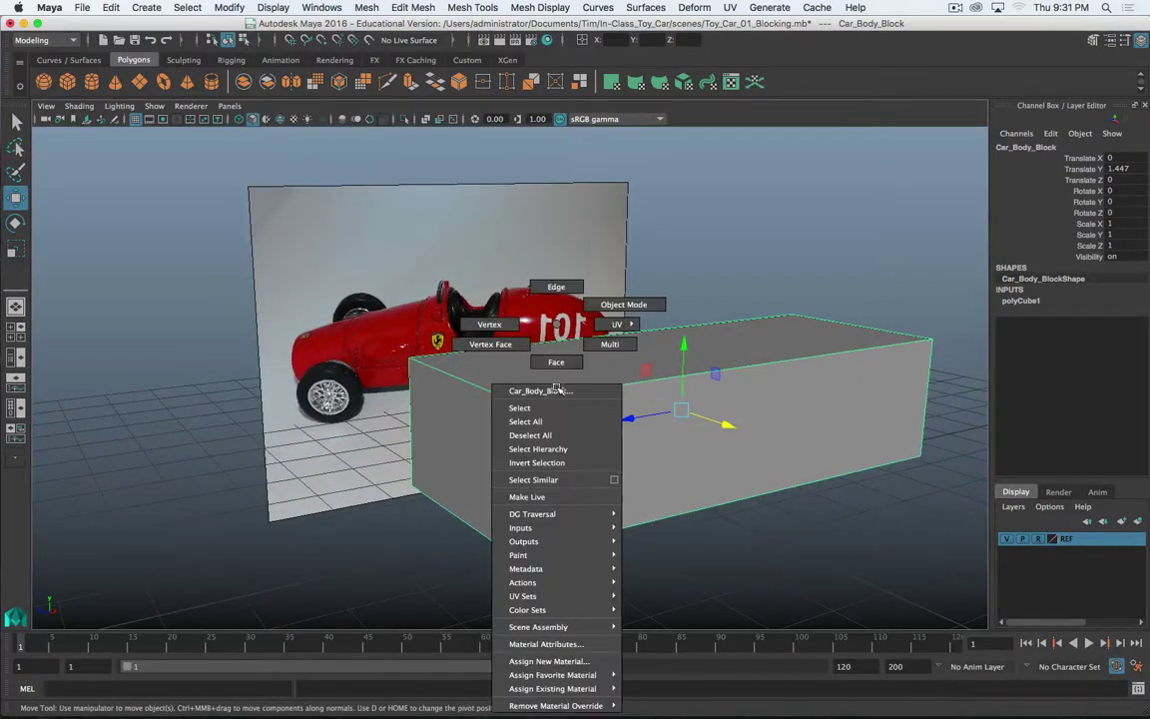
left_click(489, 325)
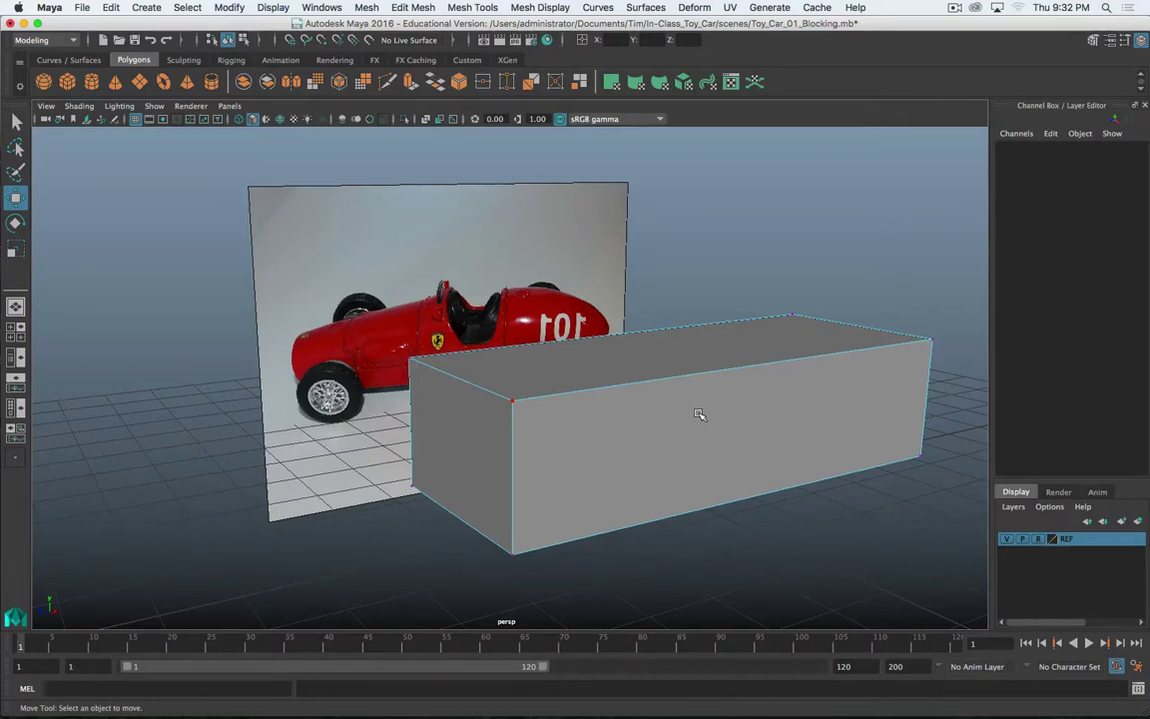
left_click_drag(698, 414, 510, 395, "alt")
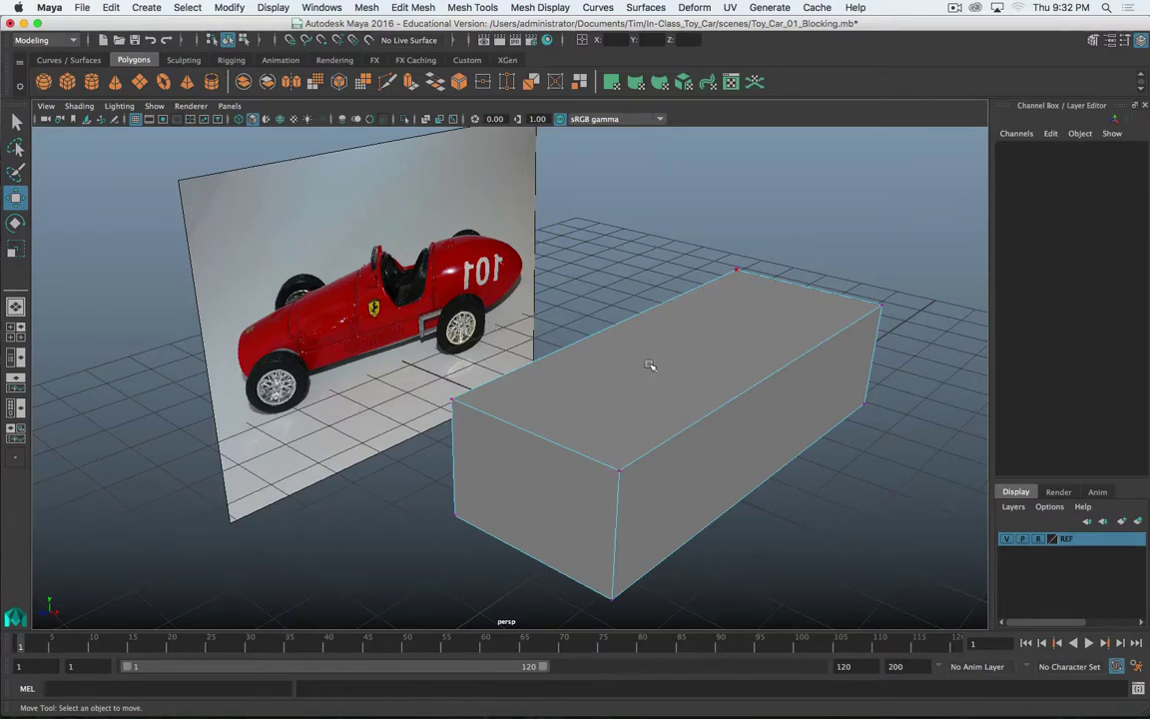
Step: Insert an edge loop around the car body block just behind the cockpit in the reference, using Relative distance from edge
key("alt")
left_click_drag(491, 425, 739, 413, "alt")
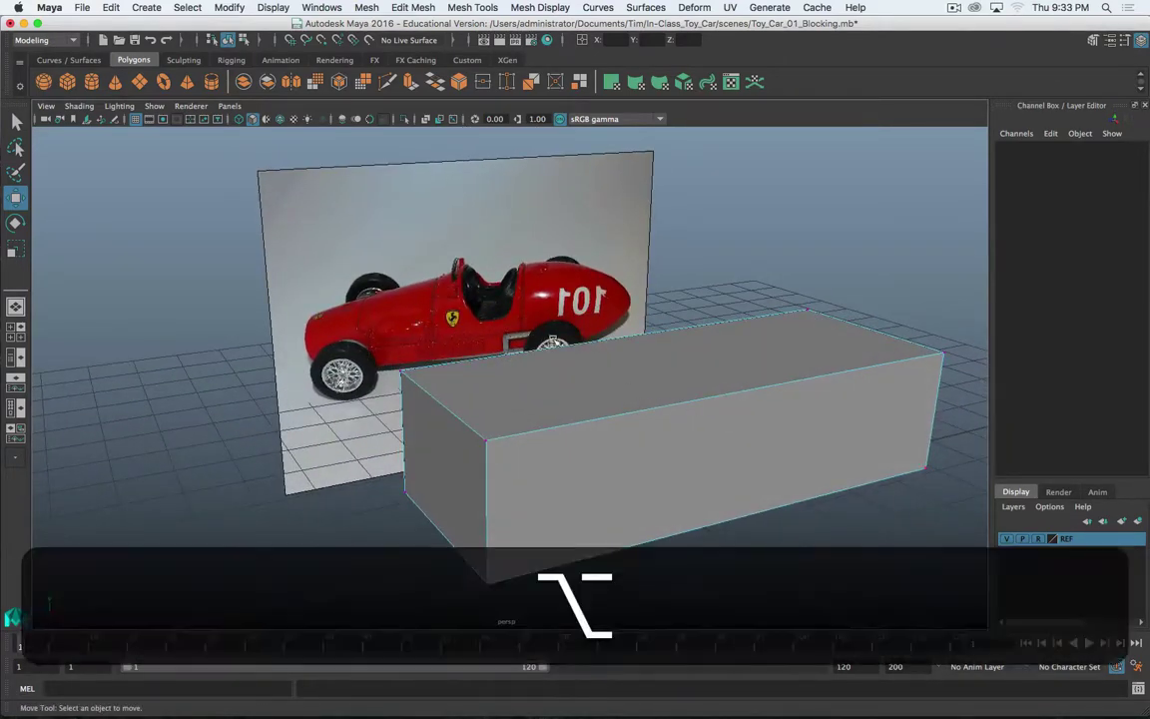
left_click_drag(412, 301, 467, 322, "alt")
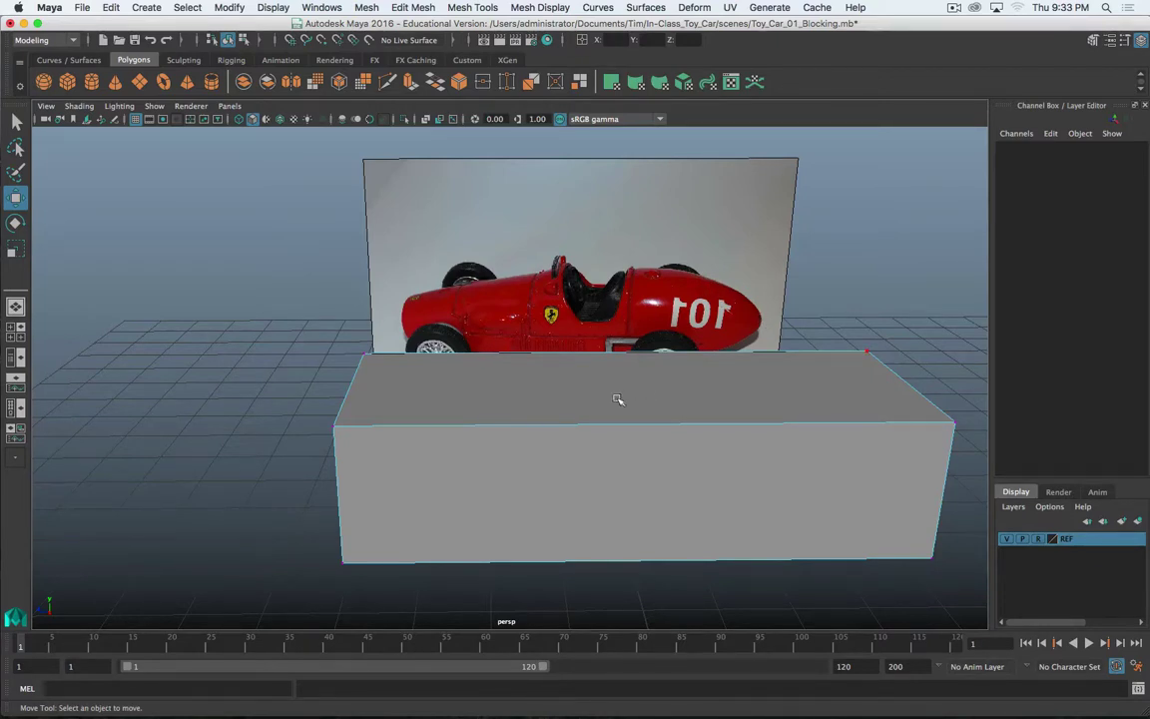
left_click_drag(616, 399, 640, 391, "alt")
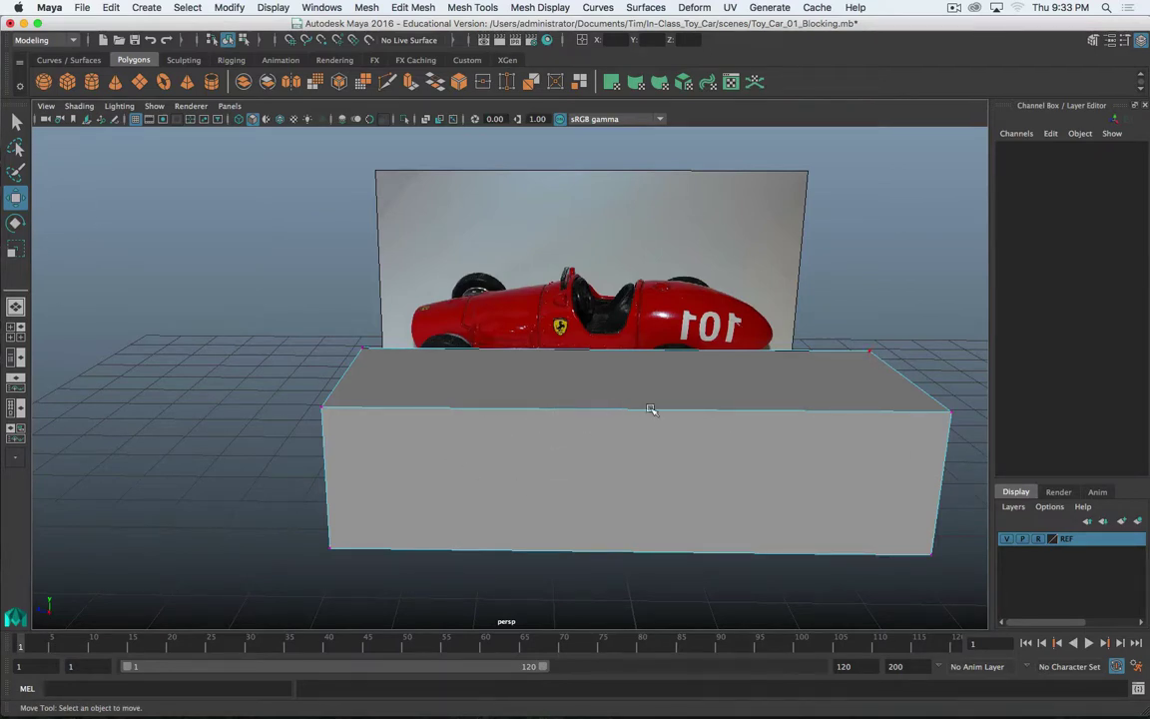
right_click_drag(676, 328, 687, 363)
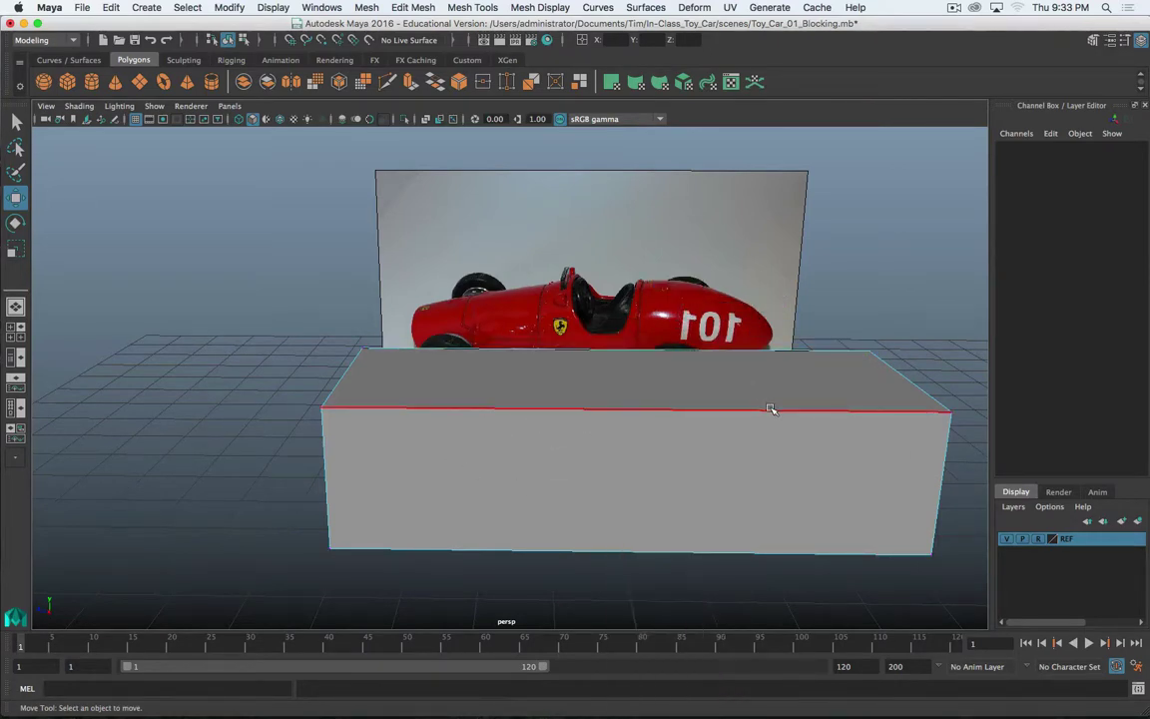
left_click(773, 410)
right_click_drag(774, 410, 834, 506, "shift")
left_click(132, 190)
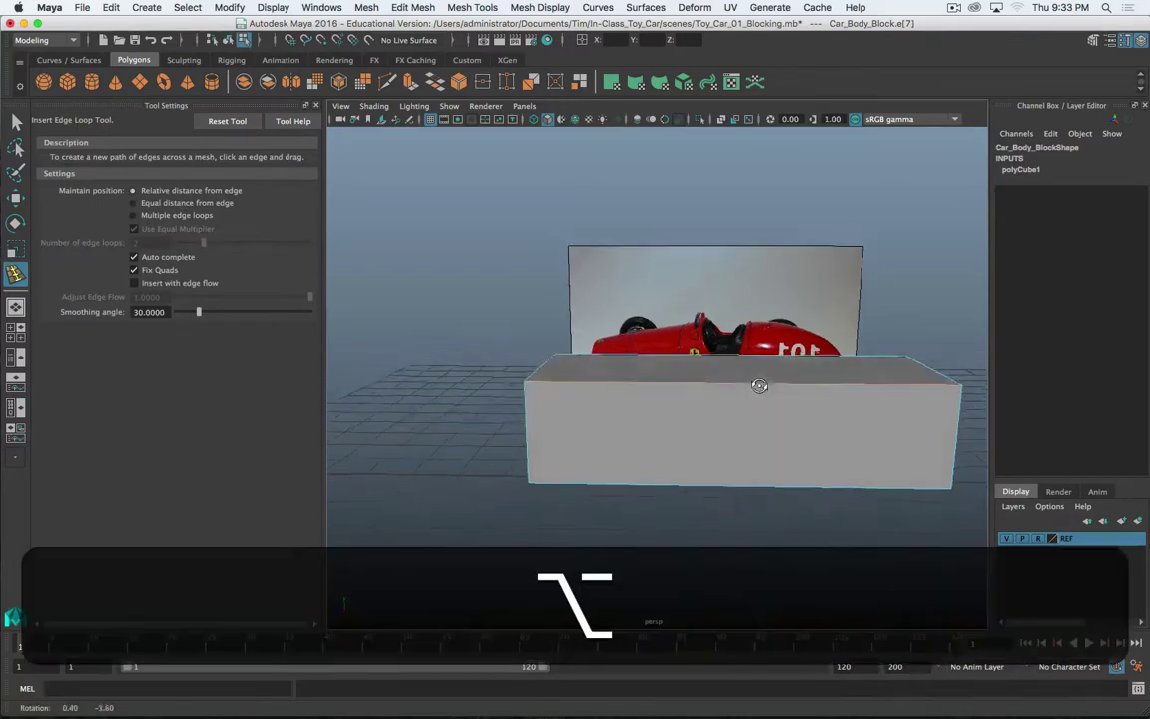
left_click_drag(758, 384, 682, 344, "alt")
key("space")
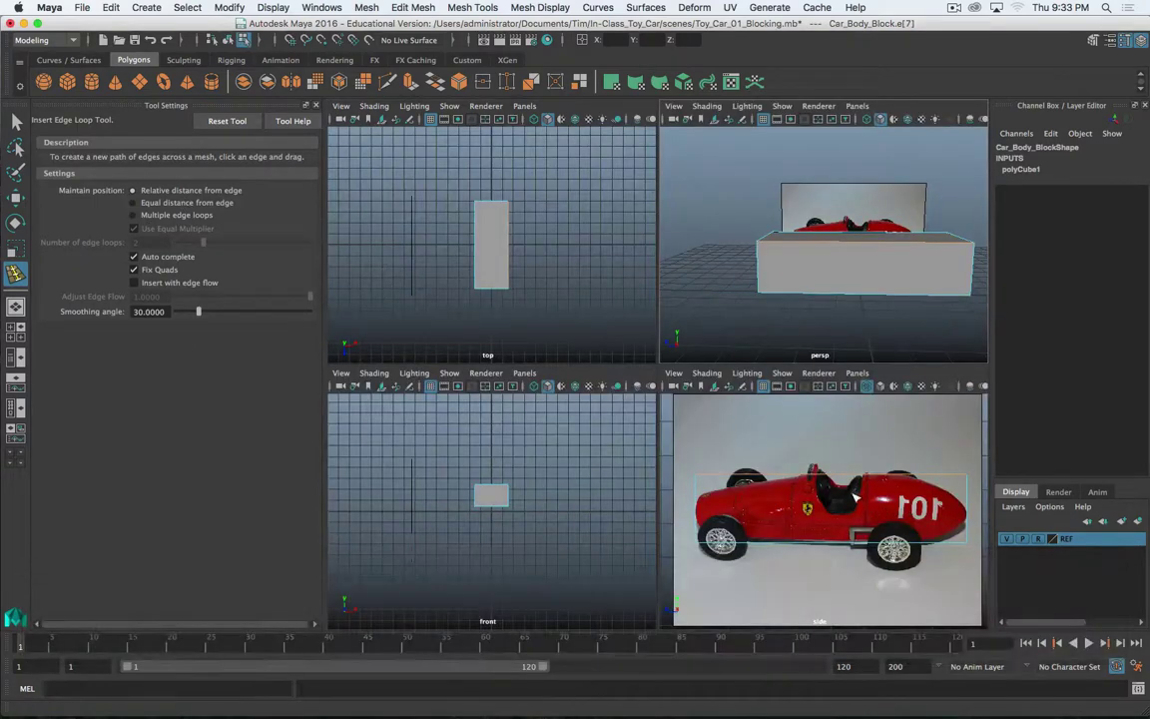
left_click_drag(832, 480, 871, 490)
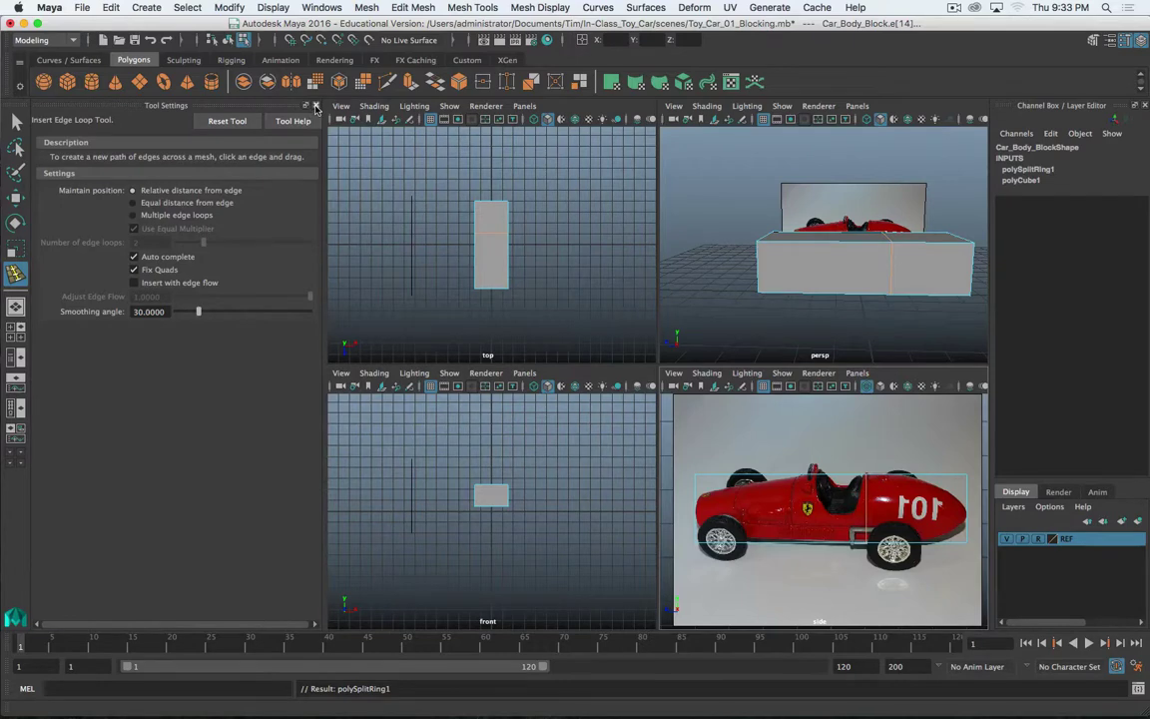
left_click(314, 106)
key("space")
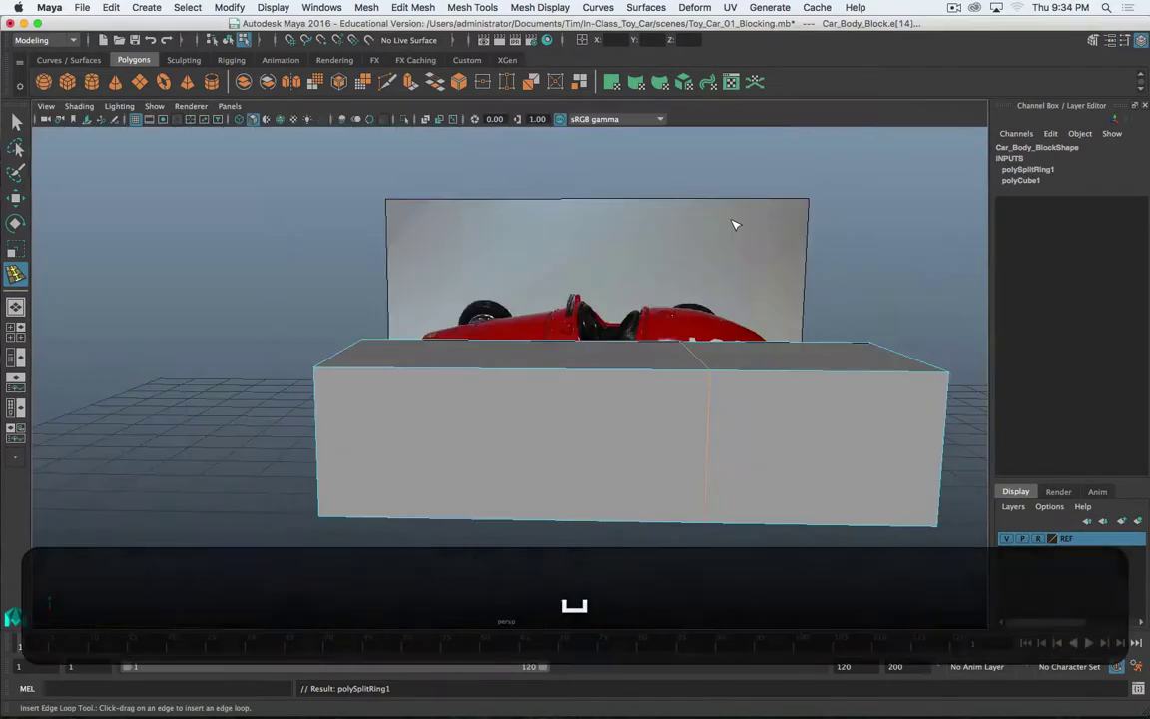
Step: Lower the two upper front vertices of the block so its top slopes down along the hood in the side-view reference
key("q")
right_click_drag(373, 324, 354, 299)
left_click_drag(341, 342, 671, 375, "alt")
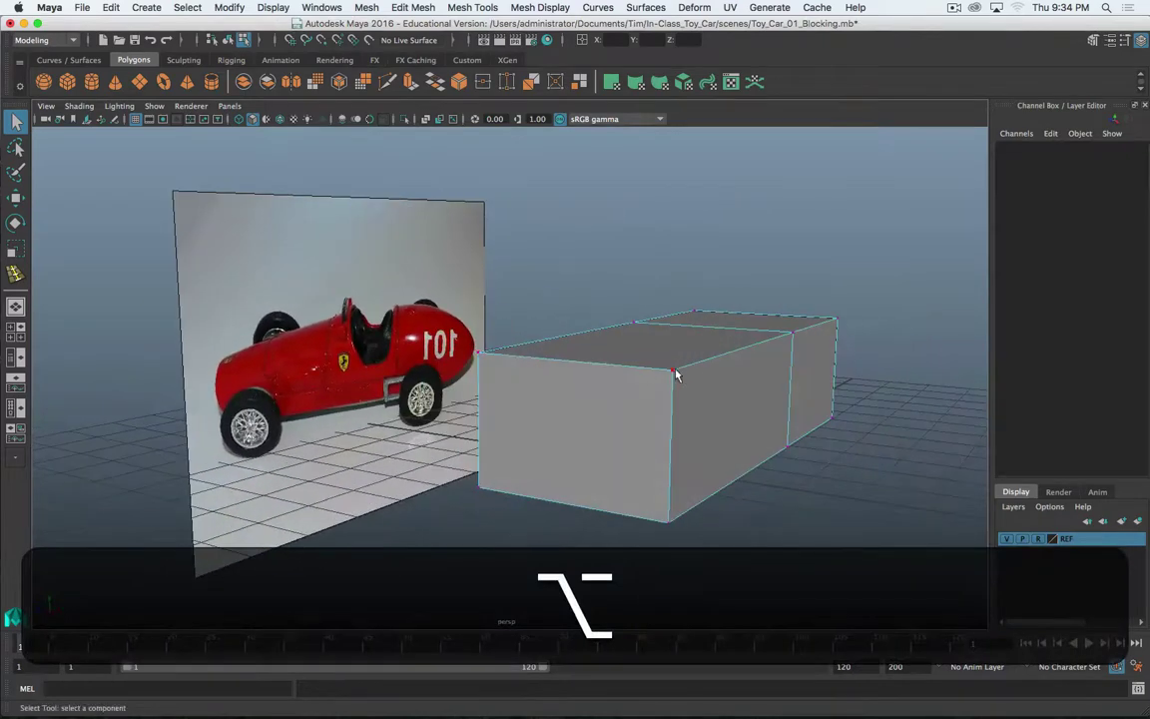
left_click(675, 374)
left_click_drag(647, 434, 559, 411, "alt")
left_click_drag(400, 335, 461, 370, "shift")
key("w")
key("space")
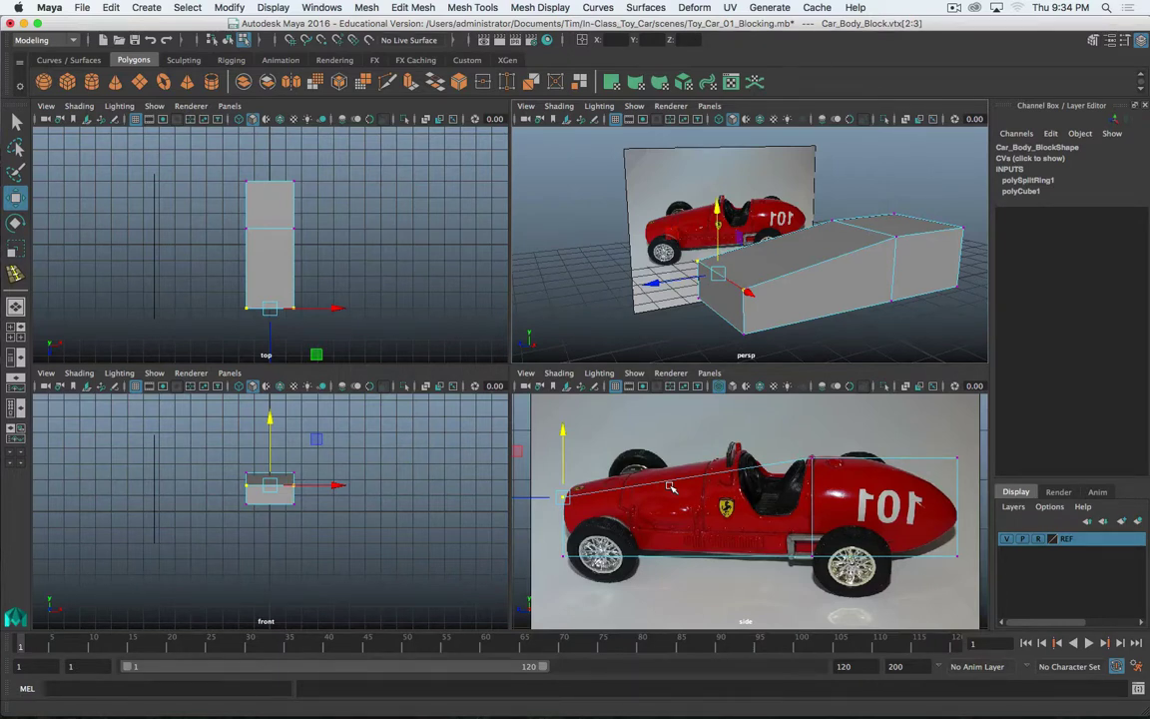
key("space")
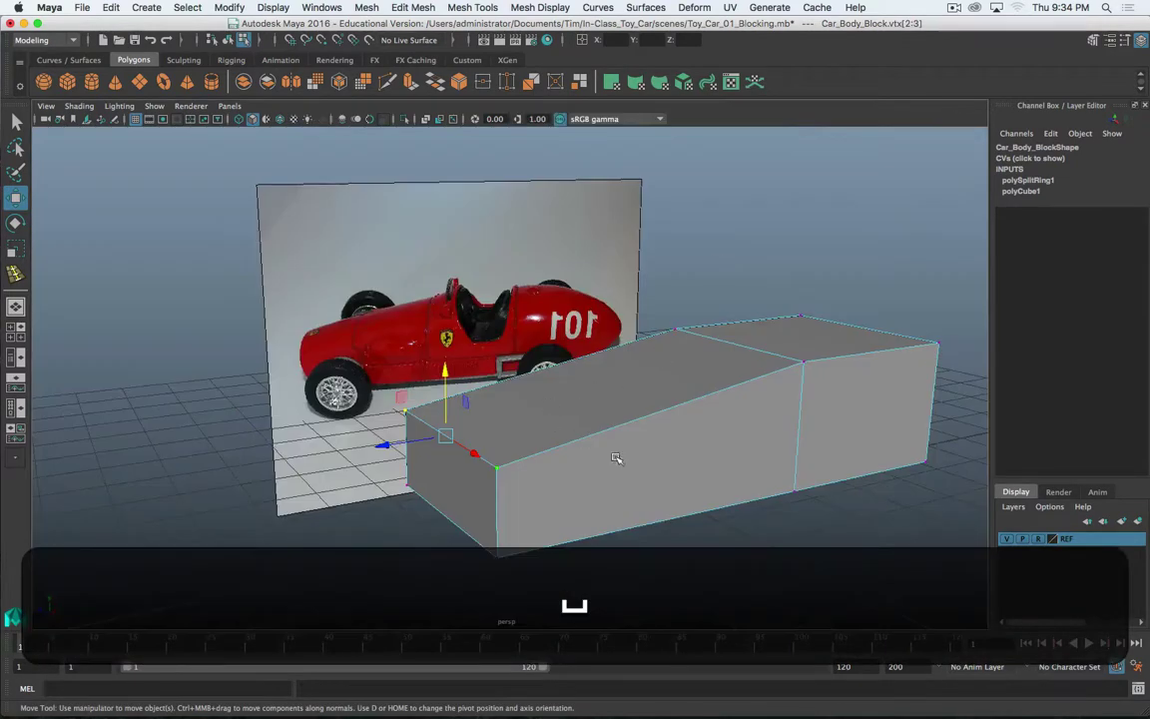
Step: Select the four vertices at the front of the block and scale them inward along X to narrow the nose
mouse_move(507, 524)
left_mouse_down("alt")
mouse_move(553, 545)
mouse_move(525, 522)
left_mouse_up("alt")
left_click_drag(467, 552, 552, 531, "alt")
left_click_drag(709, 457, 673, 471, "alt")
left_click_drag(845, 510, 583, 387, "alt")
left_click_drag(423, 346, 280, 498)
left_click_drag(668, 571, 758, 529, "alt")
left_click_drag(489, 441, 844, 334)
key("r")
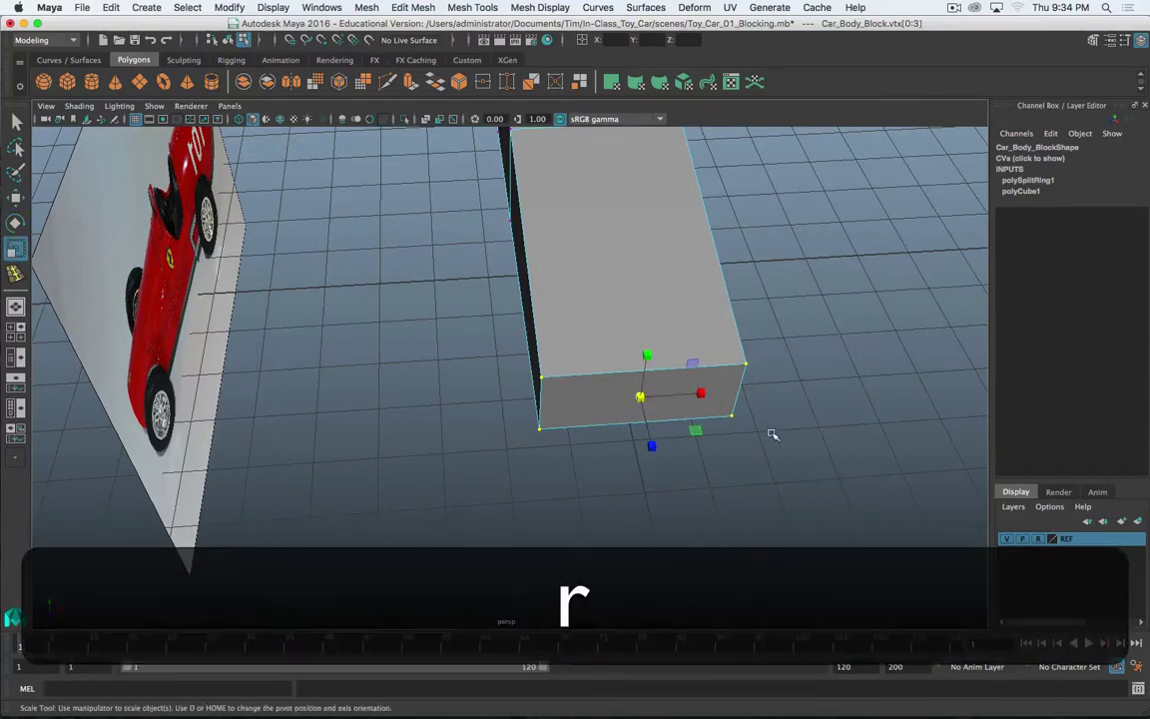
left_click_drag(701, 393, 668, 342)
Step: Select the four vertices at the rear of the block and scale them down uniformly to form a small tapered tail
left_click_drag(817, 306, 539, 381, "alt")
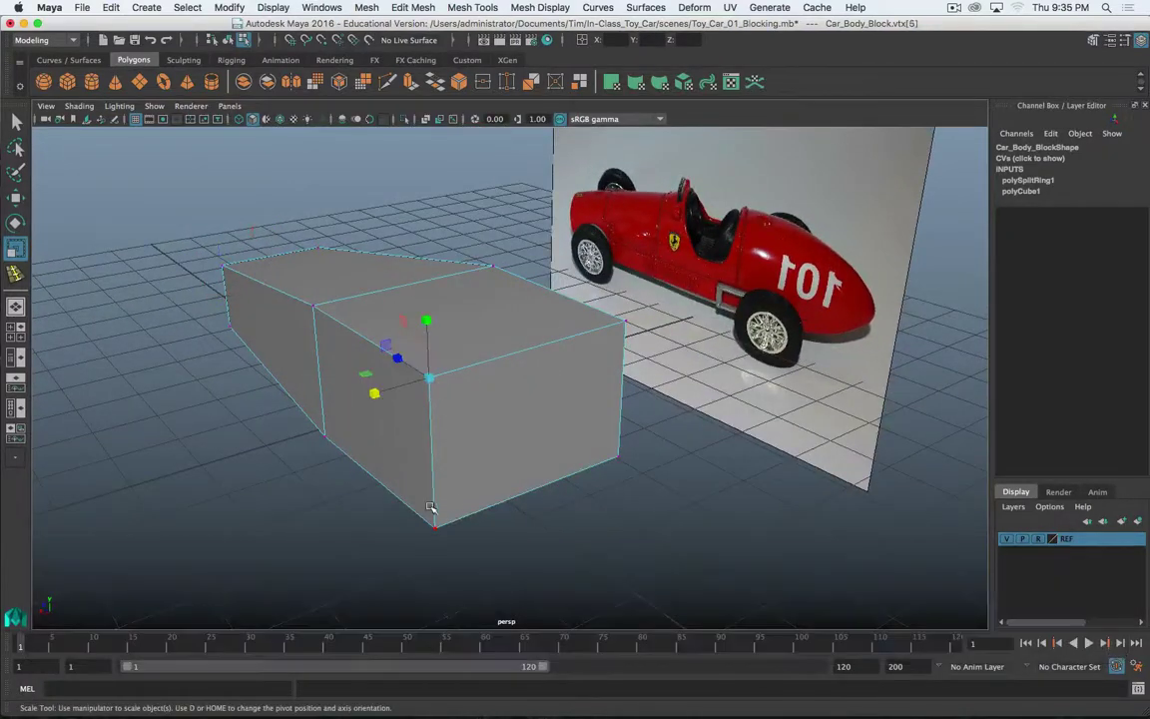
key("shift+q")
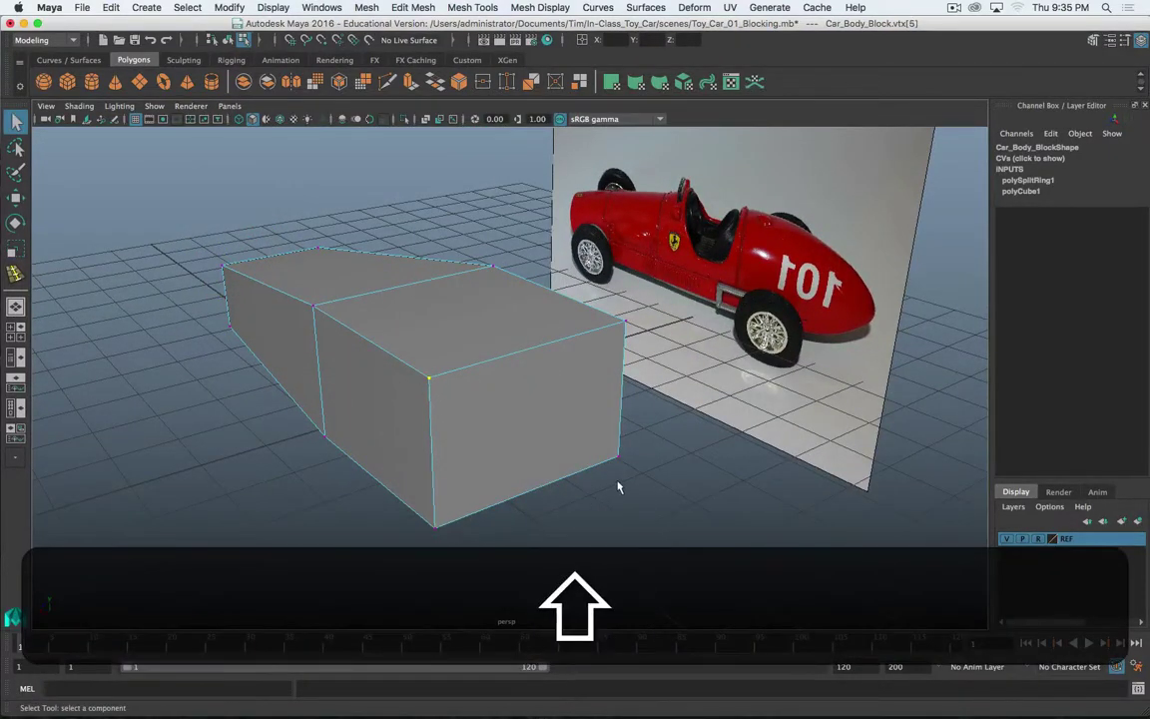
left_click_drag(455, 495, 610, 514, "alt+shift")
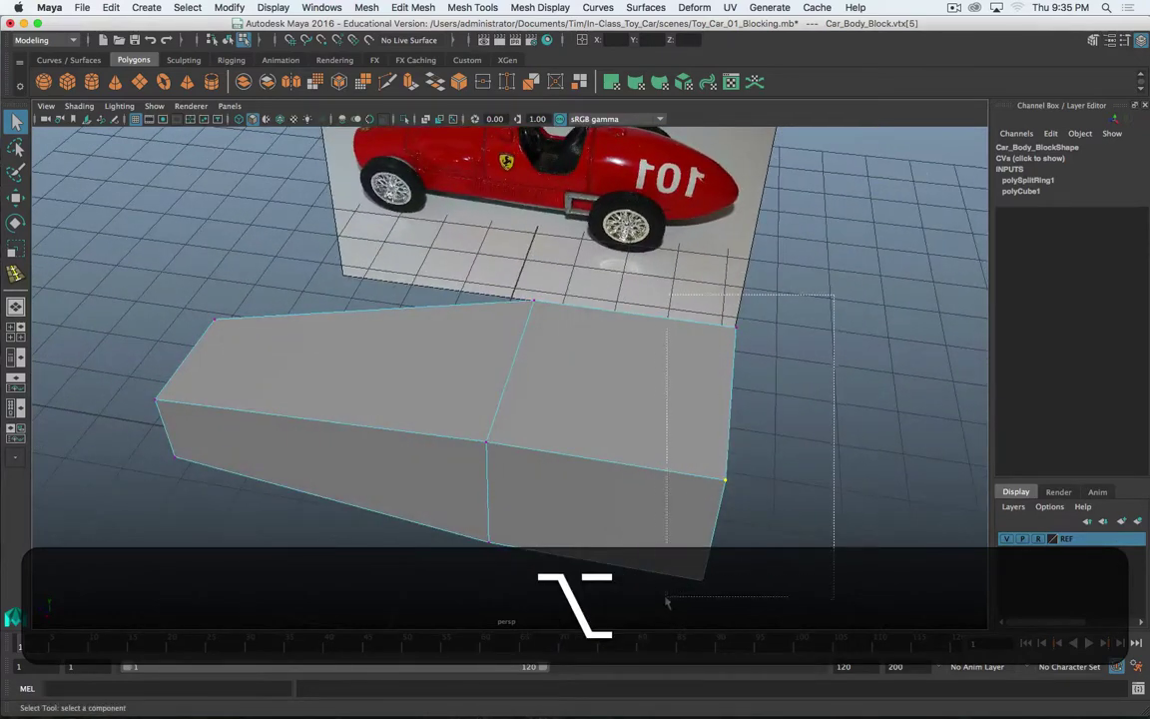
left_click_drag(650, 611, 723, 496, "alt")
key("r")
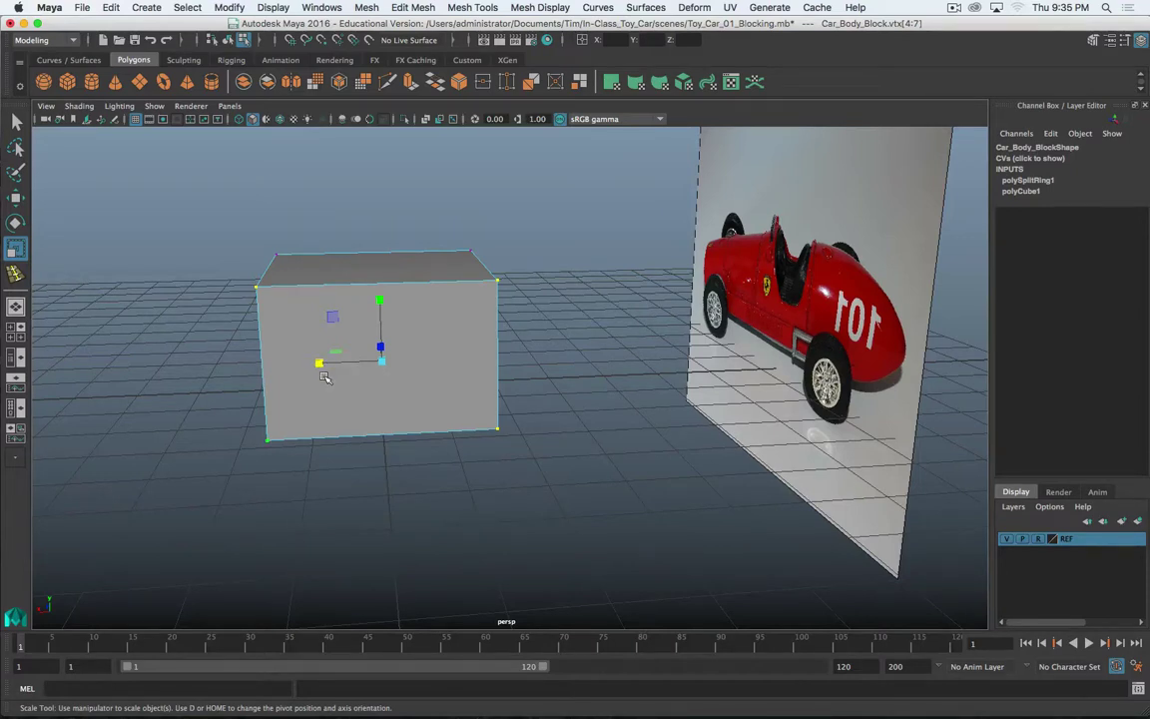
key("r")
key("r")
key("e")
key("r")
left_click_drag(425, 401, 519, 474, "alt")
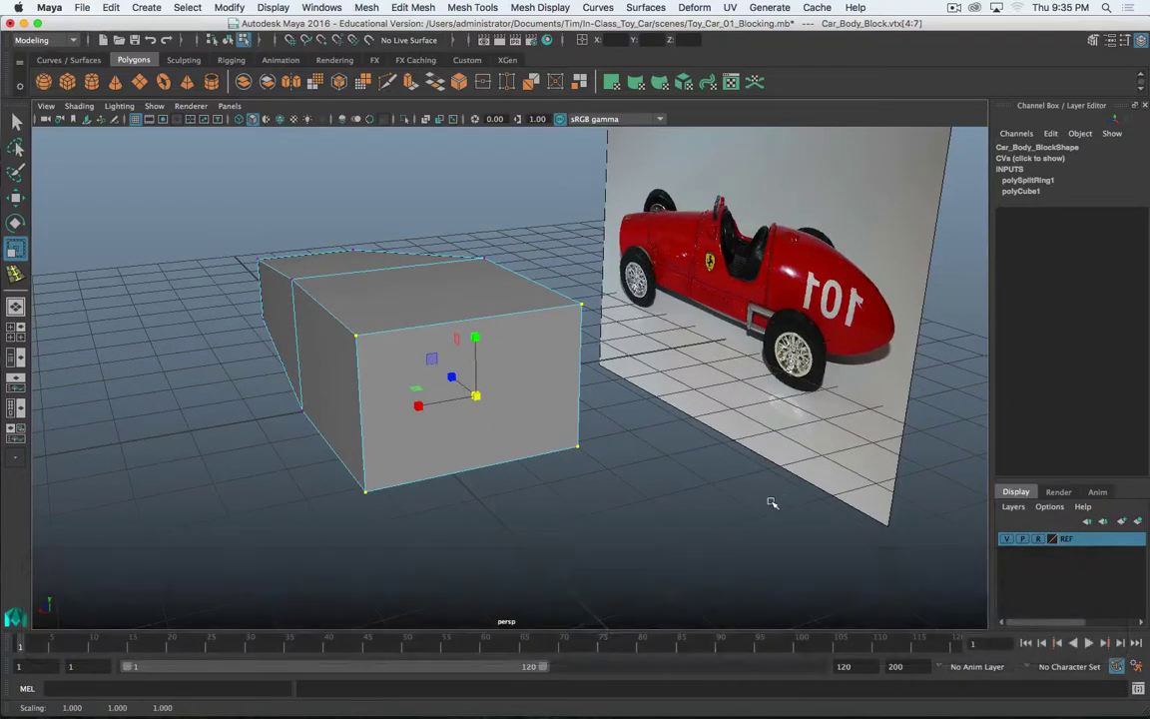
middle_click_drag(772, 502, 649, 494)
left_click_drag(647, 493, 678, 470, "alt")
Step: Move the four tail vertices down to a Y position of about 1.225 to match the tail tip in the side view
key("space")
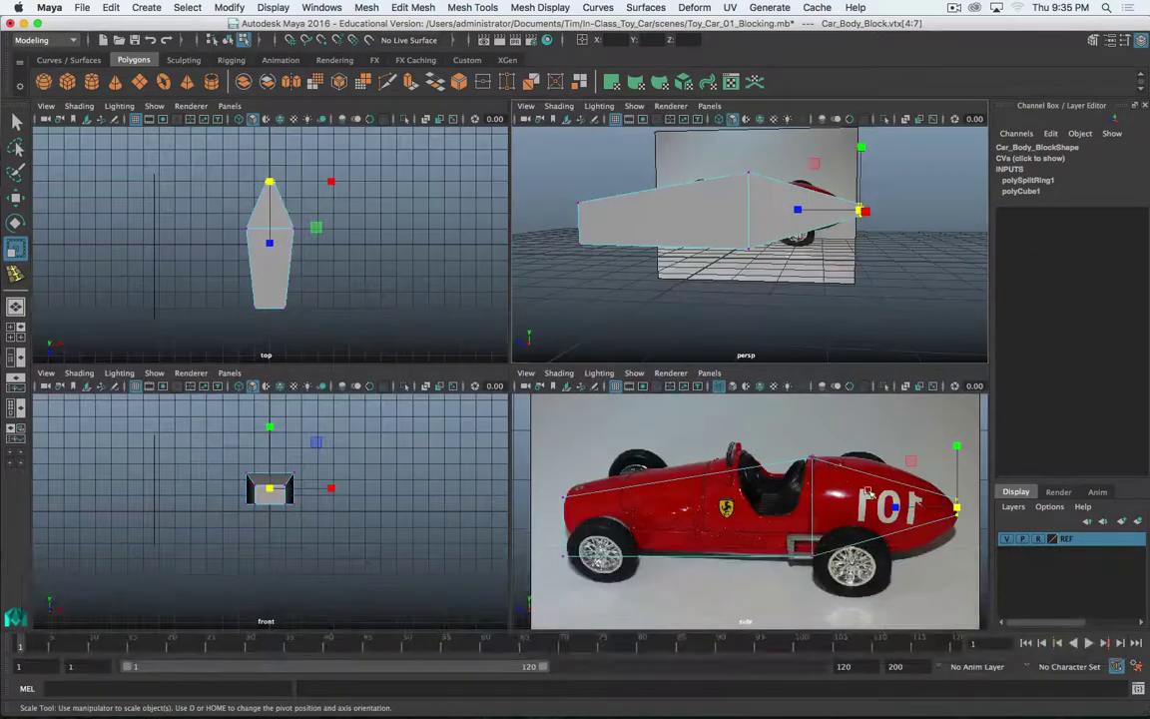
key("w")
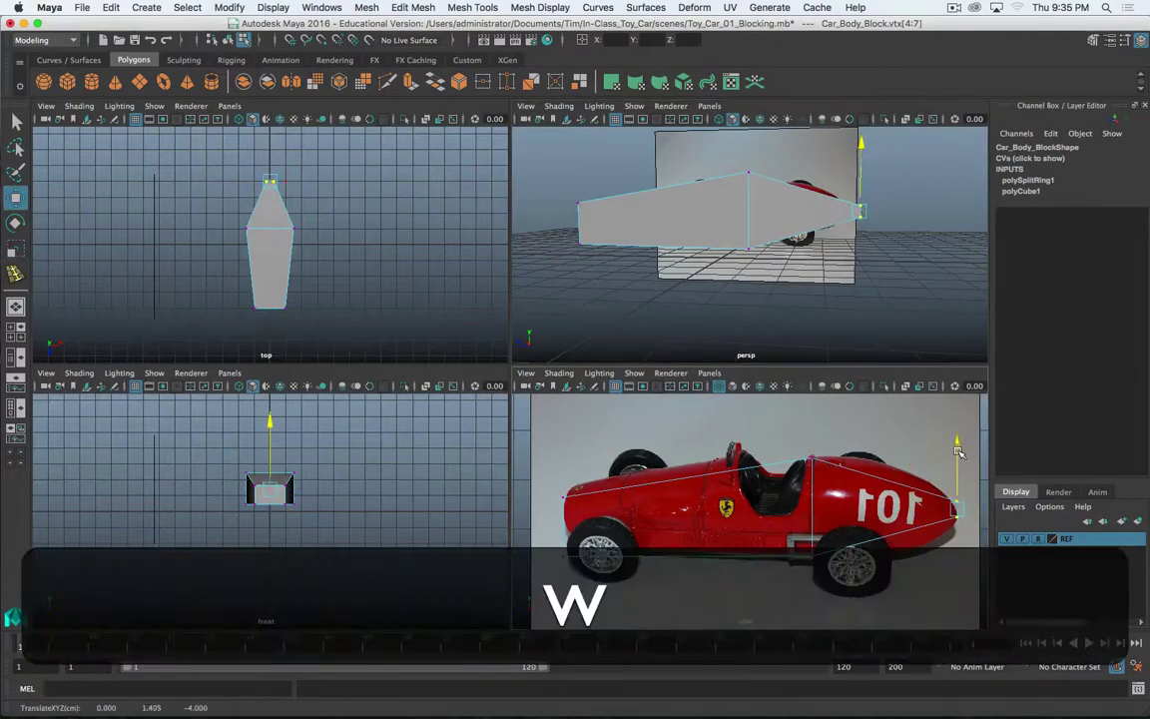
key("space")
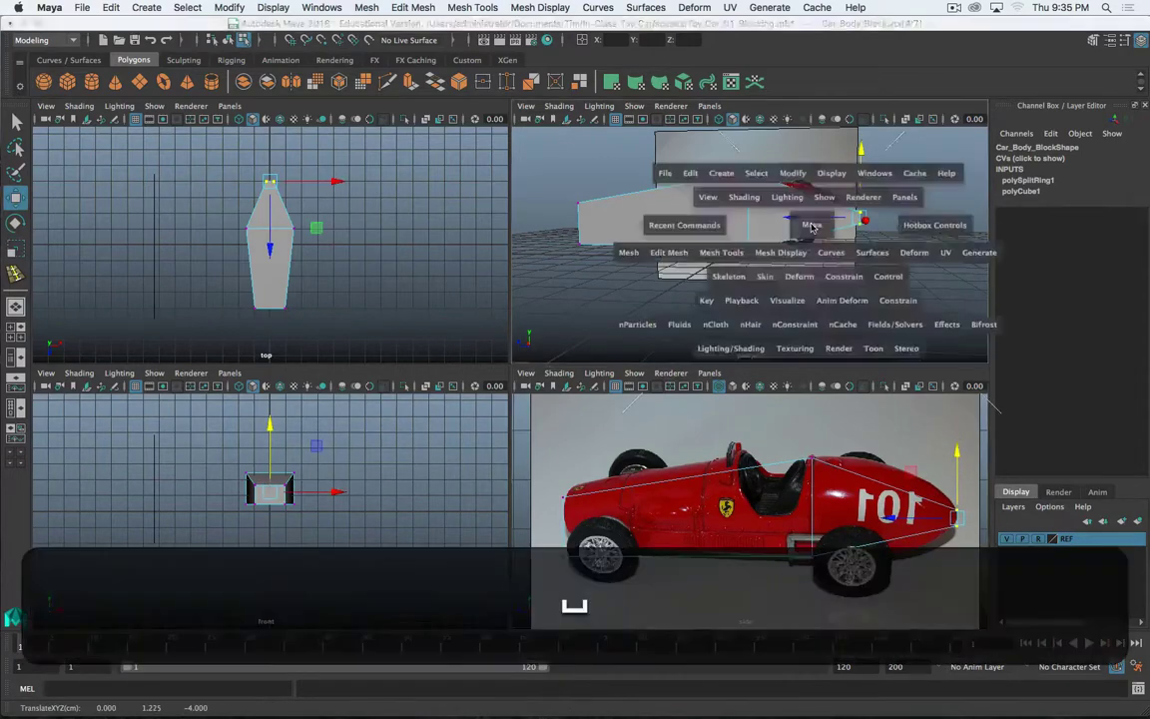
left_click_drag(742, 374, 576, 430, "alt")
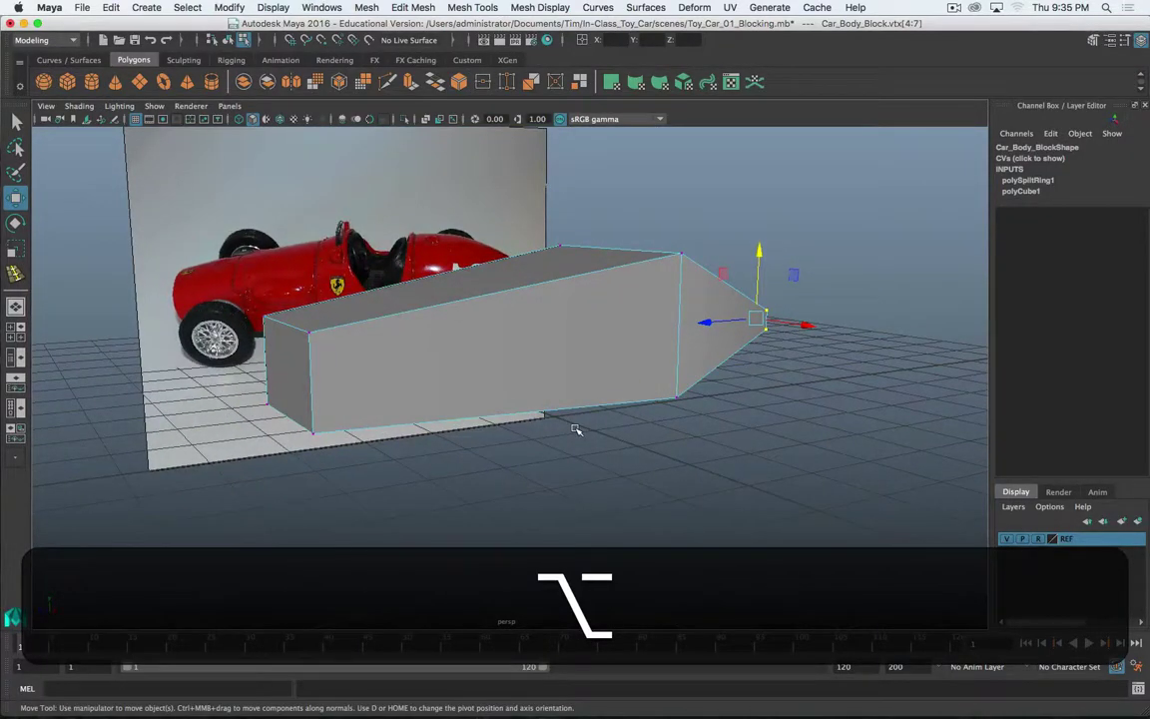
Step: Switch the car body block to edge component mode and select an upper side edge of the hood
key("super")
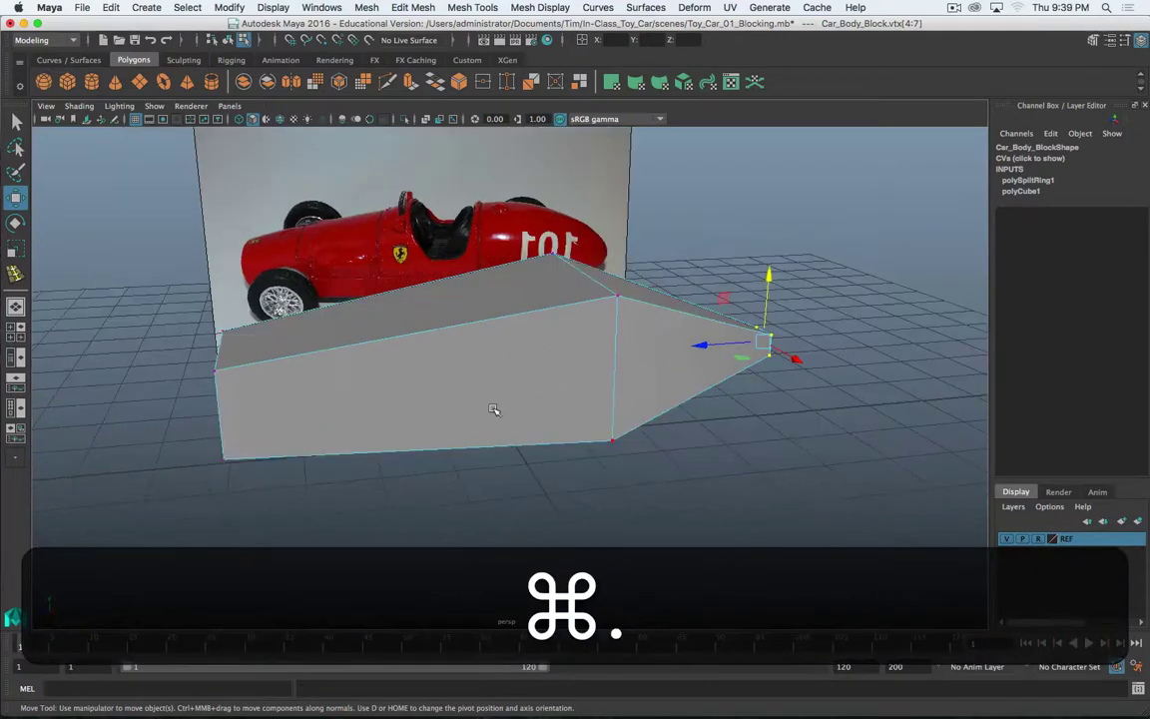
left_click_drag(470, 395, 644, 401, "alt")
right_click_drag(671, 324, 673, 287)
left_click(659, 374)
left_click_drag(659, 374, 665, 356, "alt")
left_click_drag(625, 398, 647, 393, "alt")
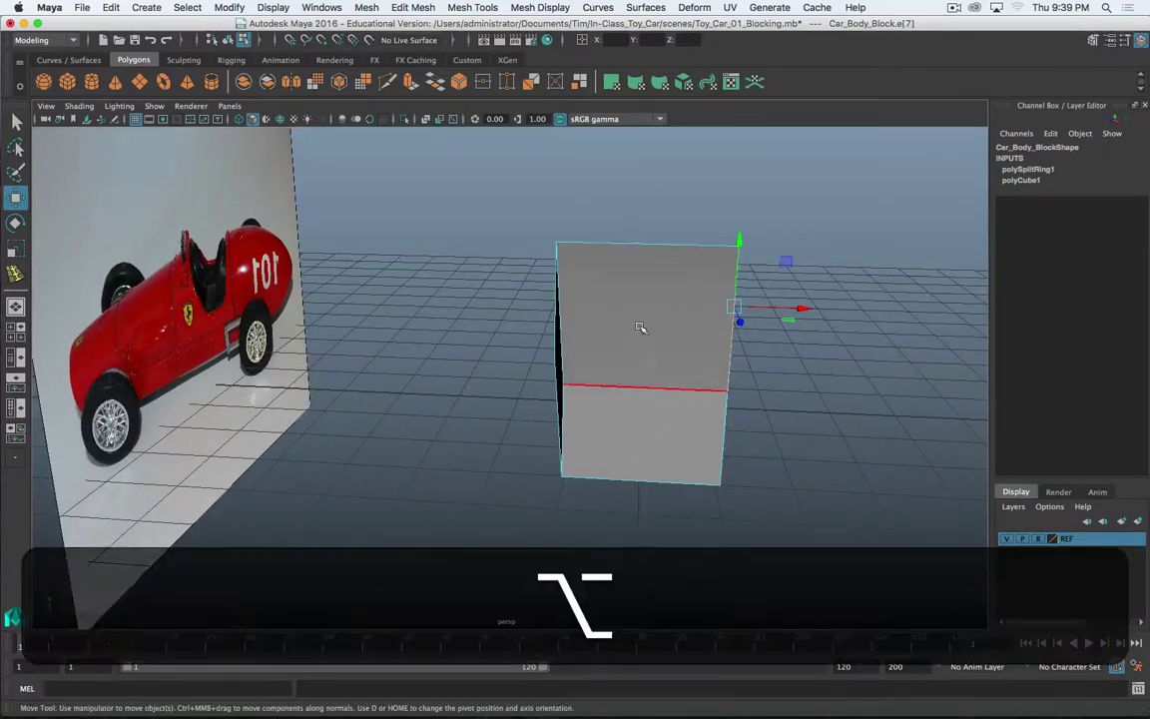
mouse_move(642, 326)
left_mouse_down("alt")
mouse_move(647, 356)
mouse_move(637, 320)
left_mouse_up("alt")
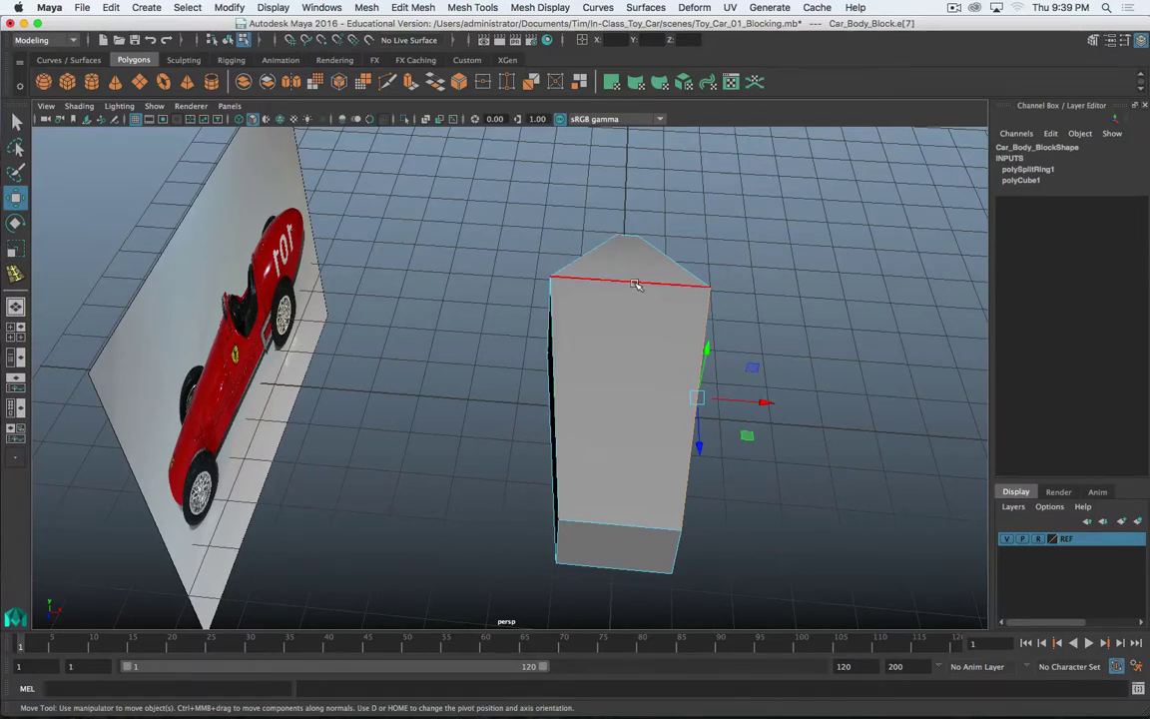
Step: Insert a centred edge loop running lengthwise around the block, using Multiple edge loops with the number of edge loops set to 1
right_click_drag(636, 285, 611, 373, "shift")
left_click(689, 381)
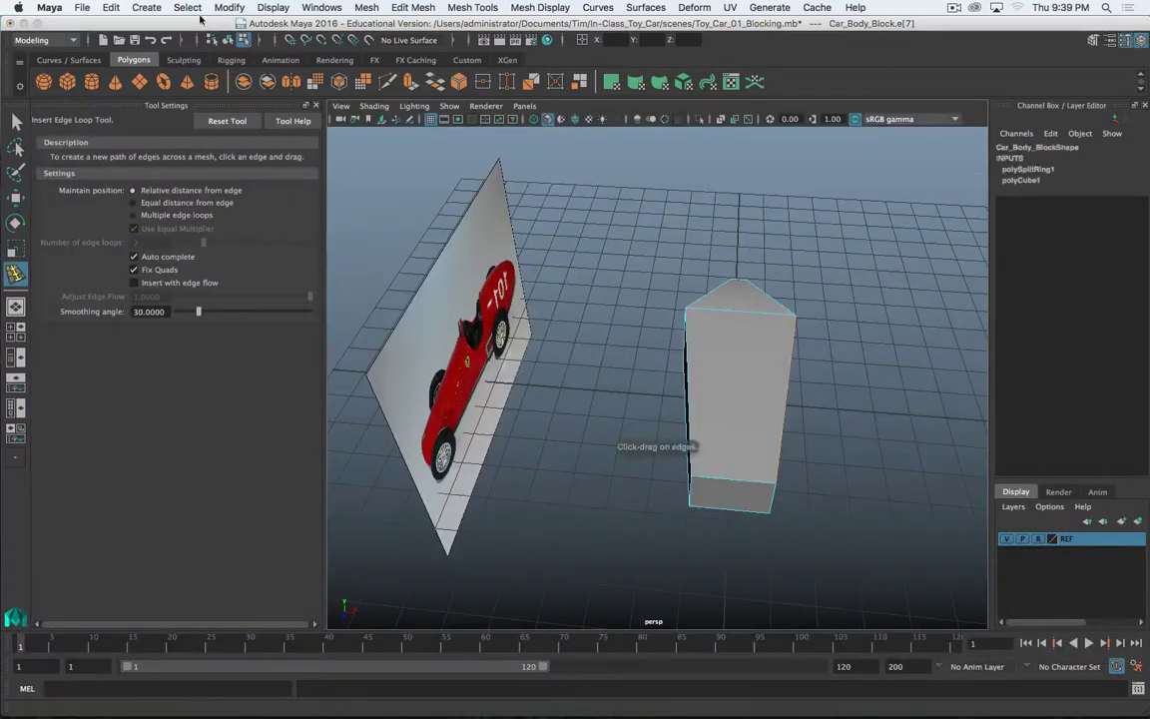
left_click(134, 215)
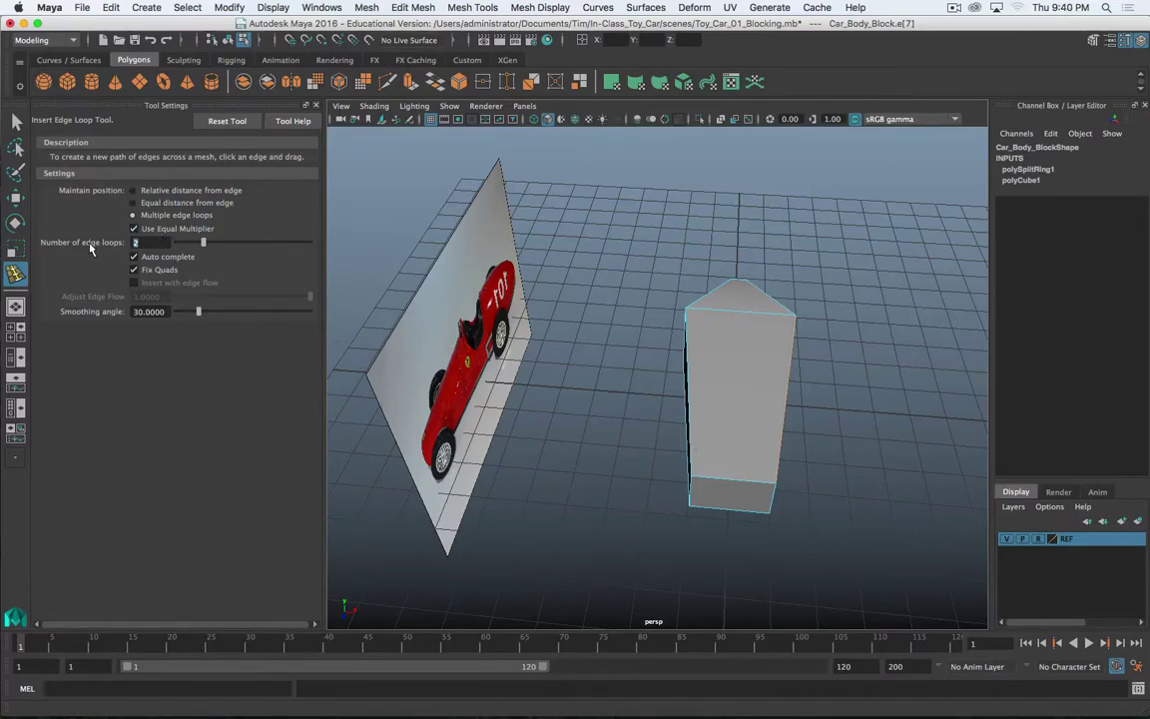
type("1")
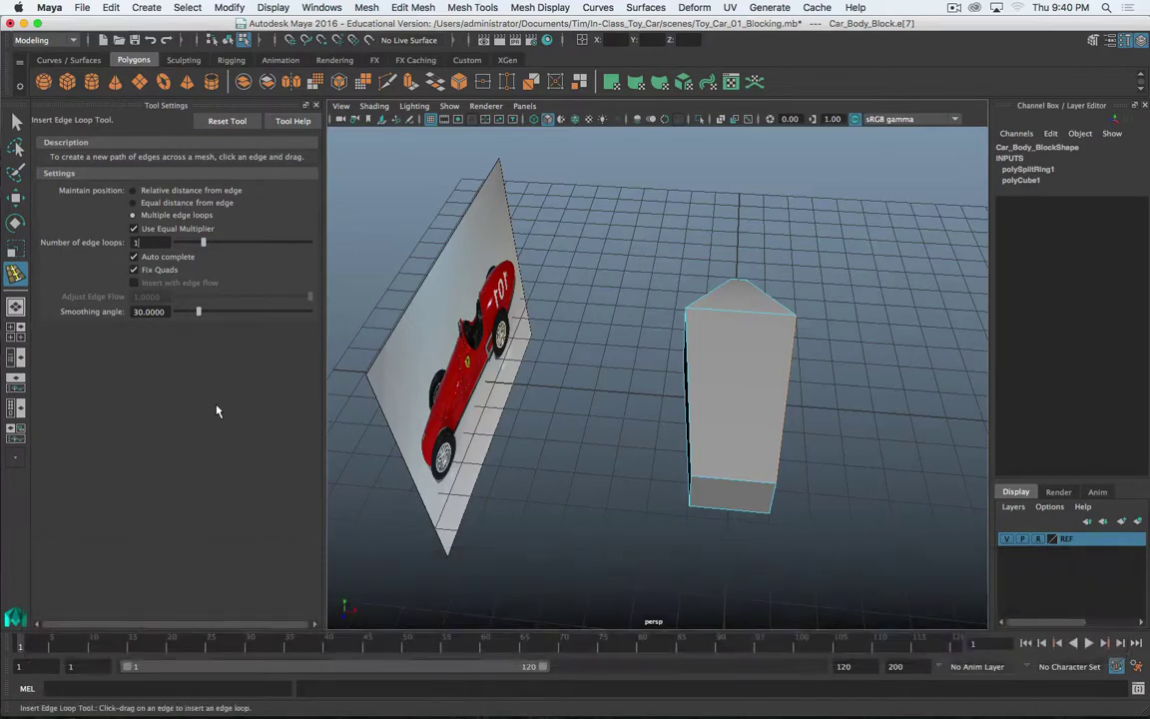
key("Return")
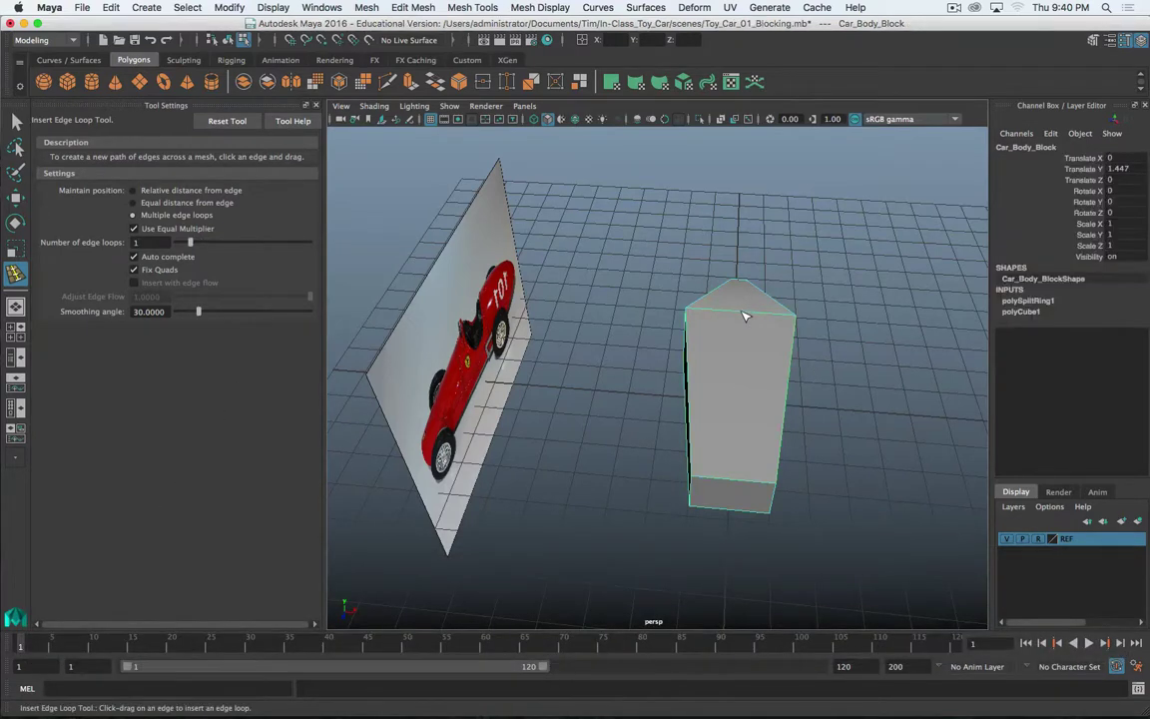
left_click(745, 315)
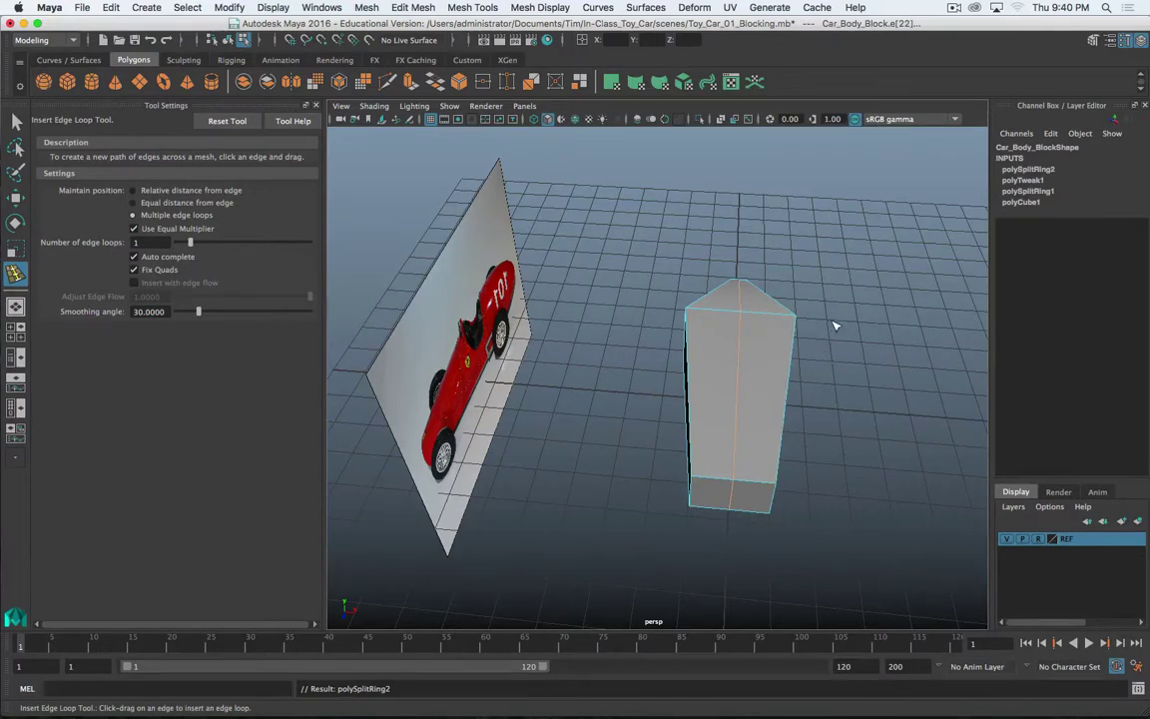
key("q")
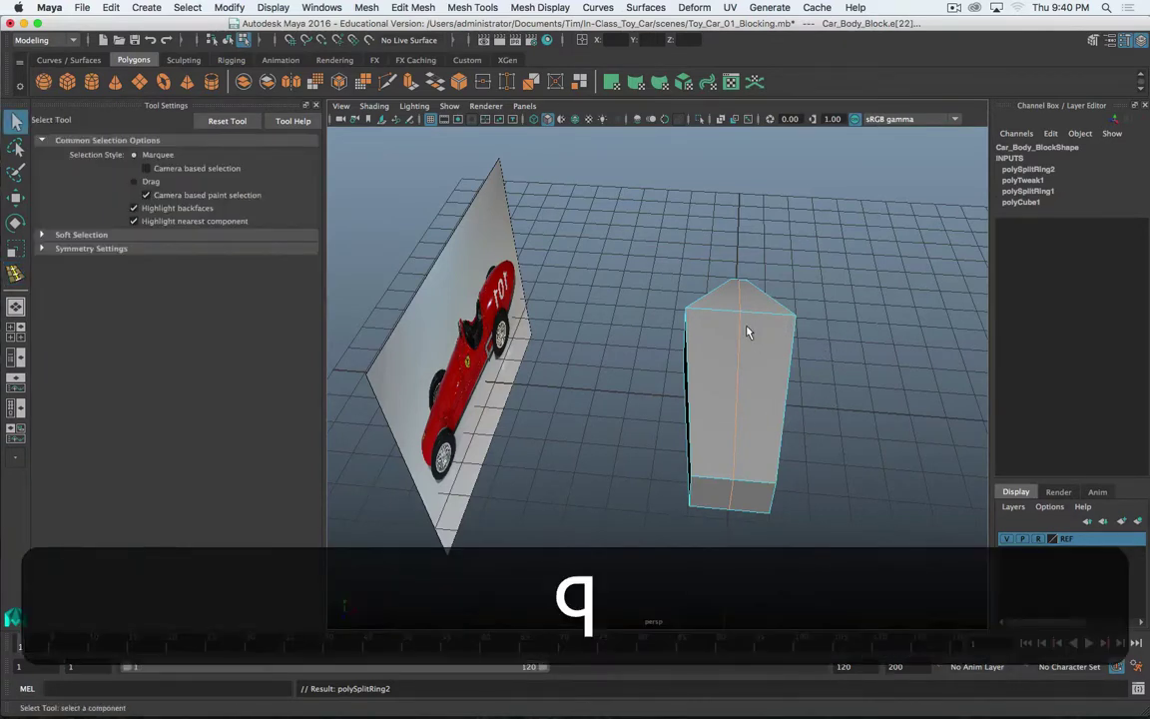
Step: Try to lower the hood's two upper side edges relative to its centre edge, and undo the move
left_click_drag(752, 360, 721, 352, "alt")
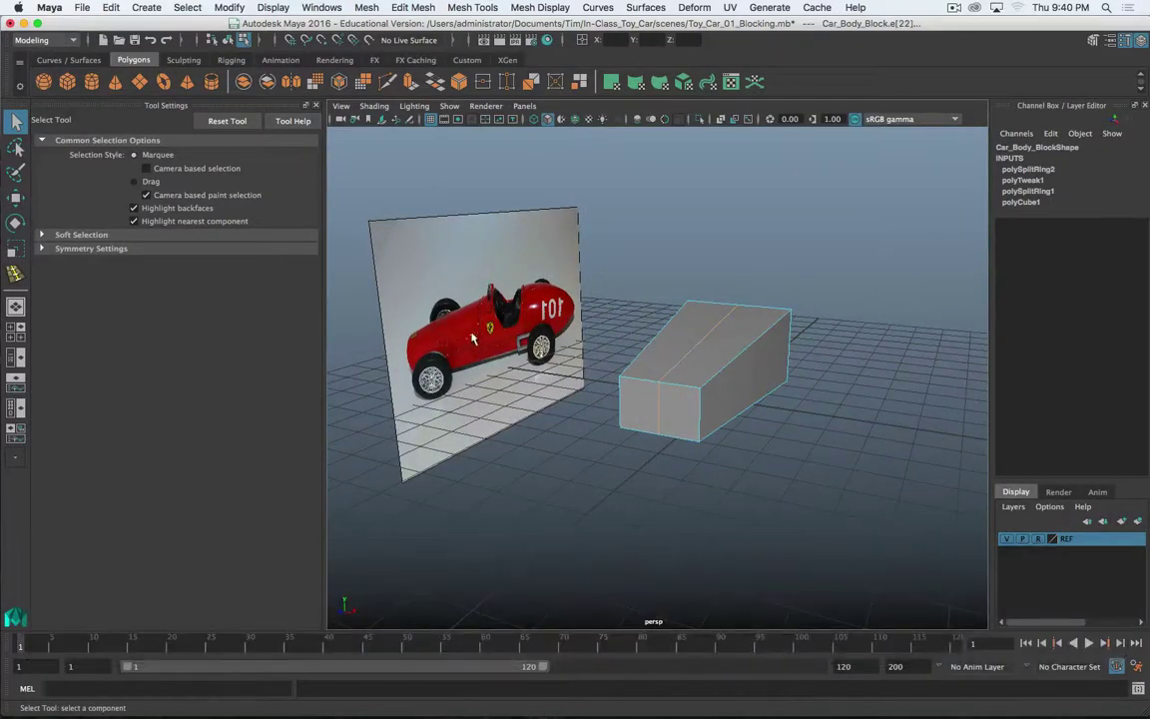
left_click_drag(526, 340, 675, 347, "alt")
left_click(673, 360, "shift")
left_click(709, 331, "shift")
key("shift+w")
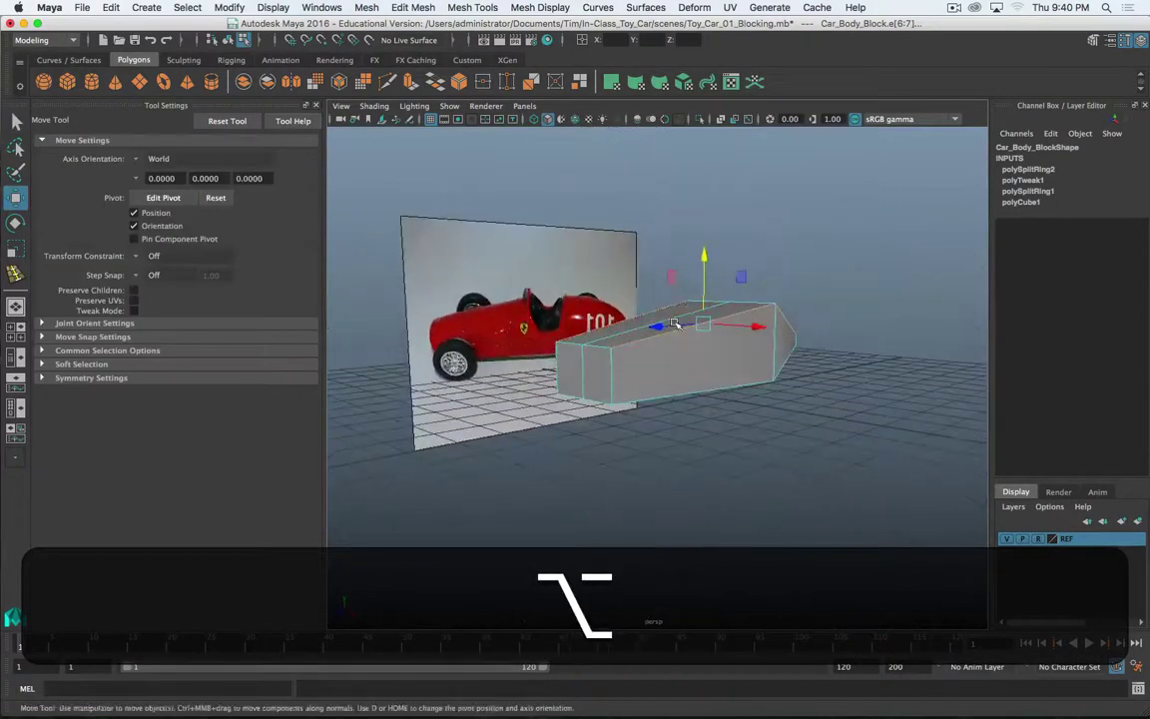
left_click_drag(705, 258, 675, 405)
scroll(609, 386, "up", 5)
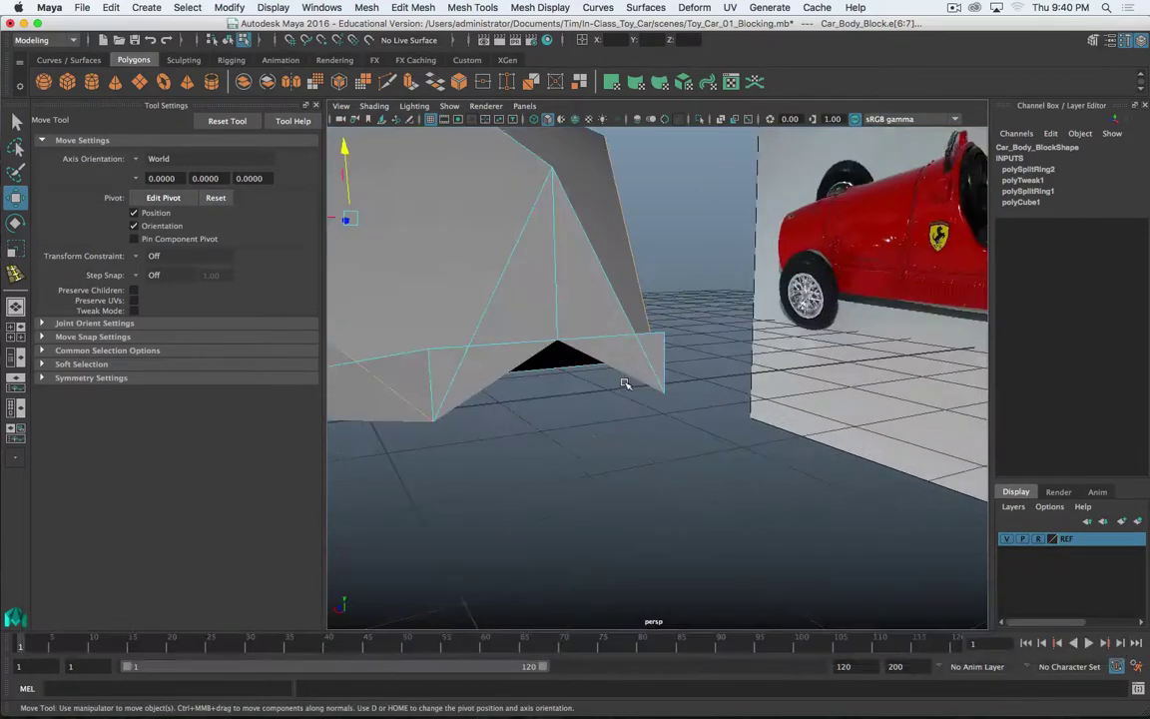
left_click_drag(503, 333, 511, 229, "alt")
scroll(693, 338, "down", 5, "alt")
left_click_drag(502, 344, 676, 368, "alt")
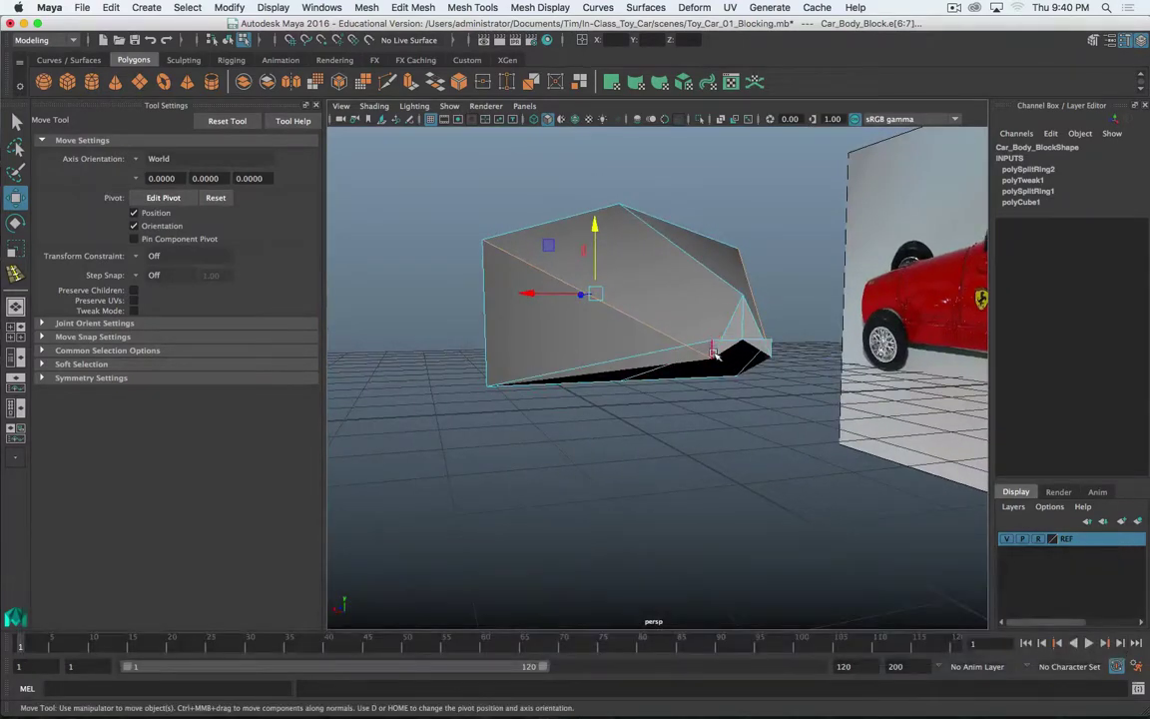
key("alt+z")
key("alt+z")
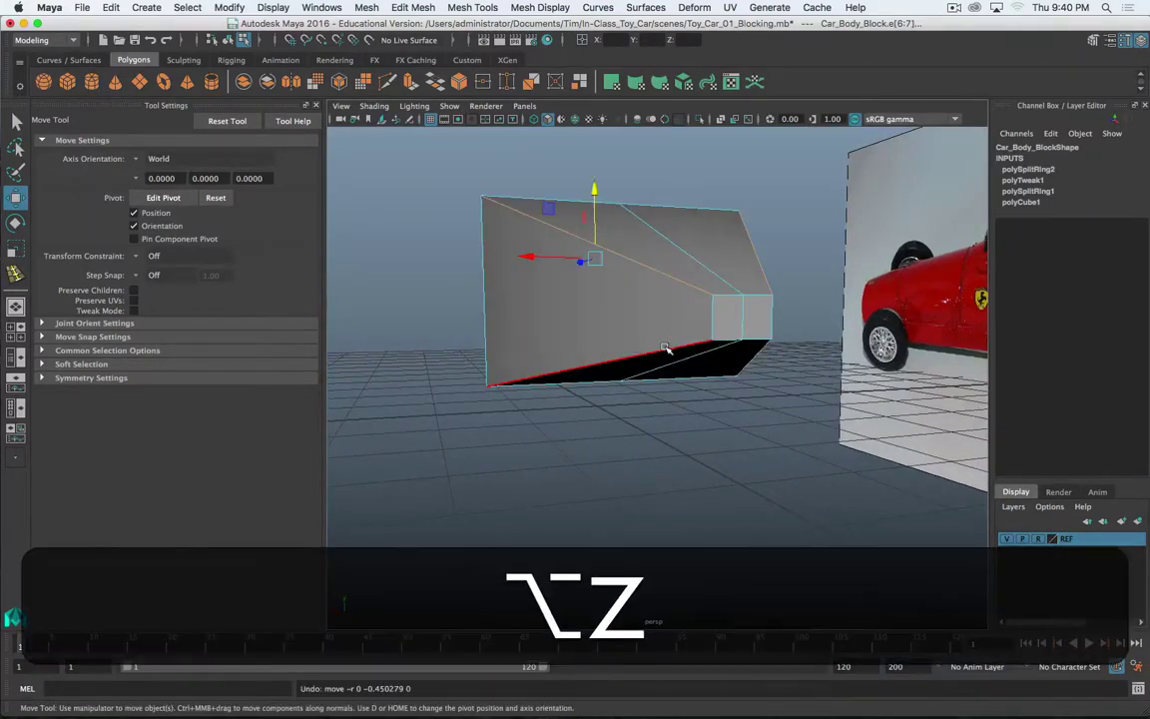
Step: Select the hood's two upper side edges in edge mode and lower them below the centre edge
left_click_drag(683, 316, 660, 324, "alt")
right_click_drag(660, 323, 559, 285)
left_click(638, 378)
left_click(671, 369, "shift")
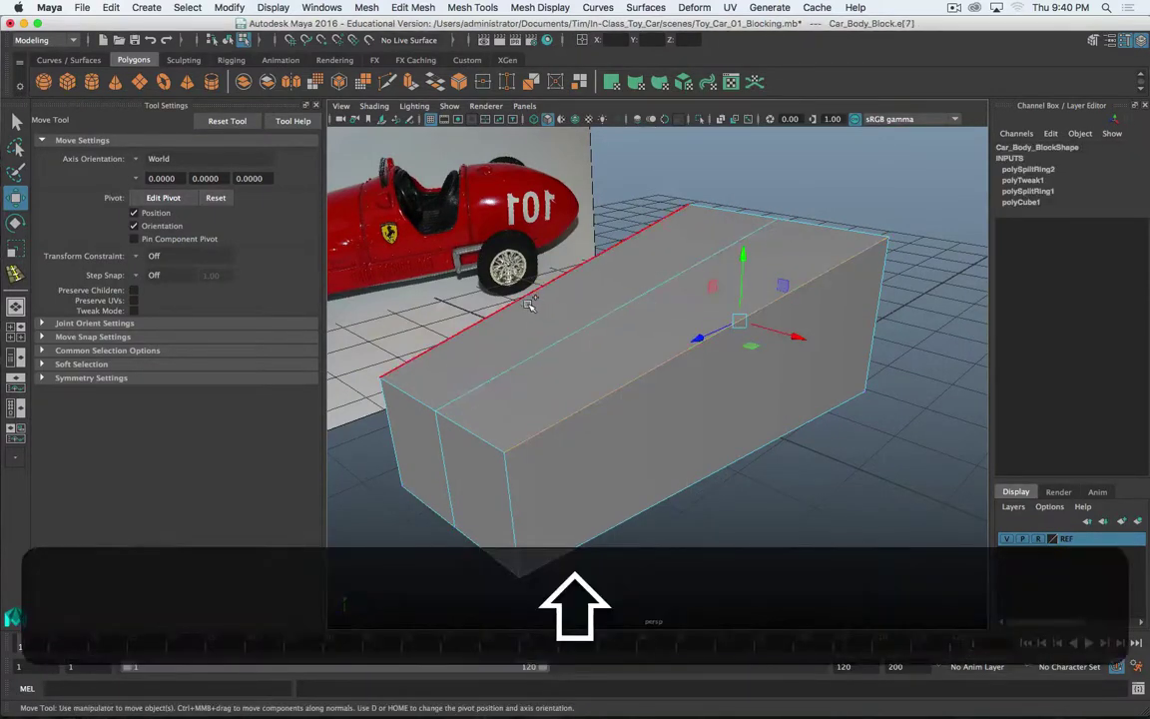
left_click(616, 341, "shift")
left_click_drag(616, 341, 629, 390, "alt")
Step: Try to lower the two upper outer tail vertices to a Y position of about 1.287, and undo the move
right_click_drag(695, 324, 637, 324)
left_click(647, 421)
left_click(712, 421, "shift")
left_click_drag(683, 356, 685, 368)
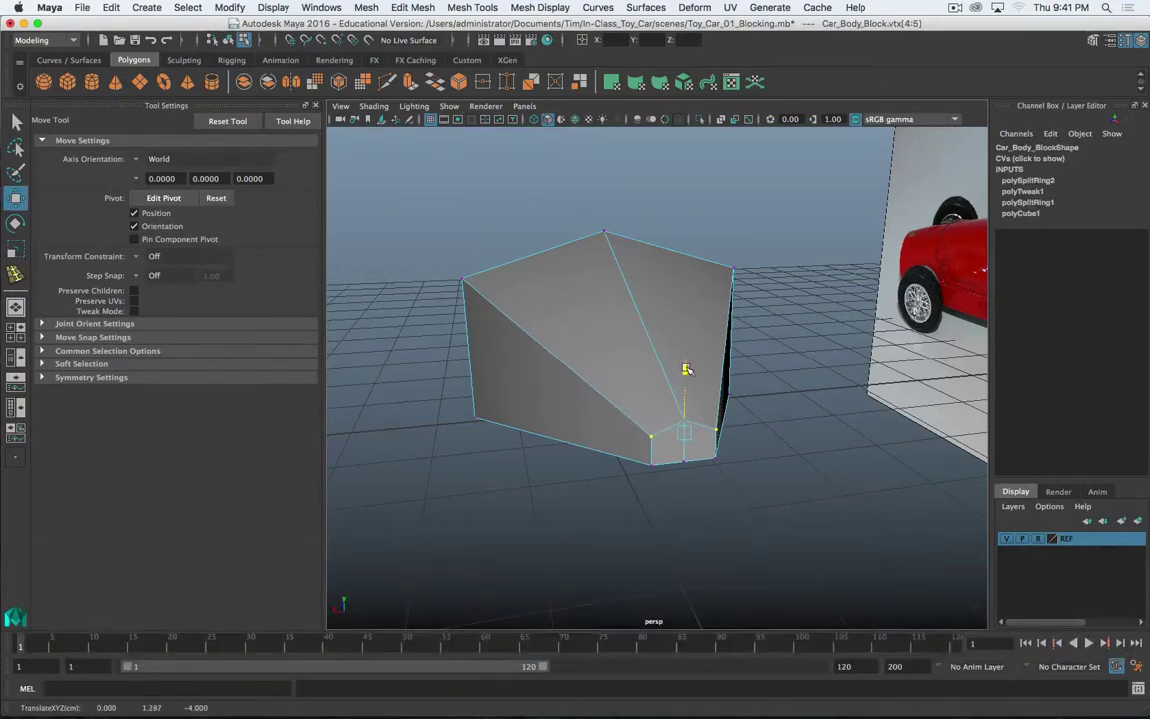
key("z")
key("z")
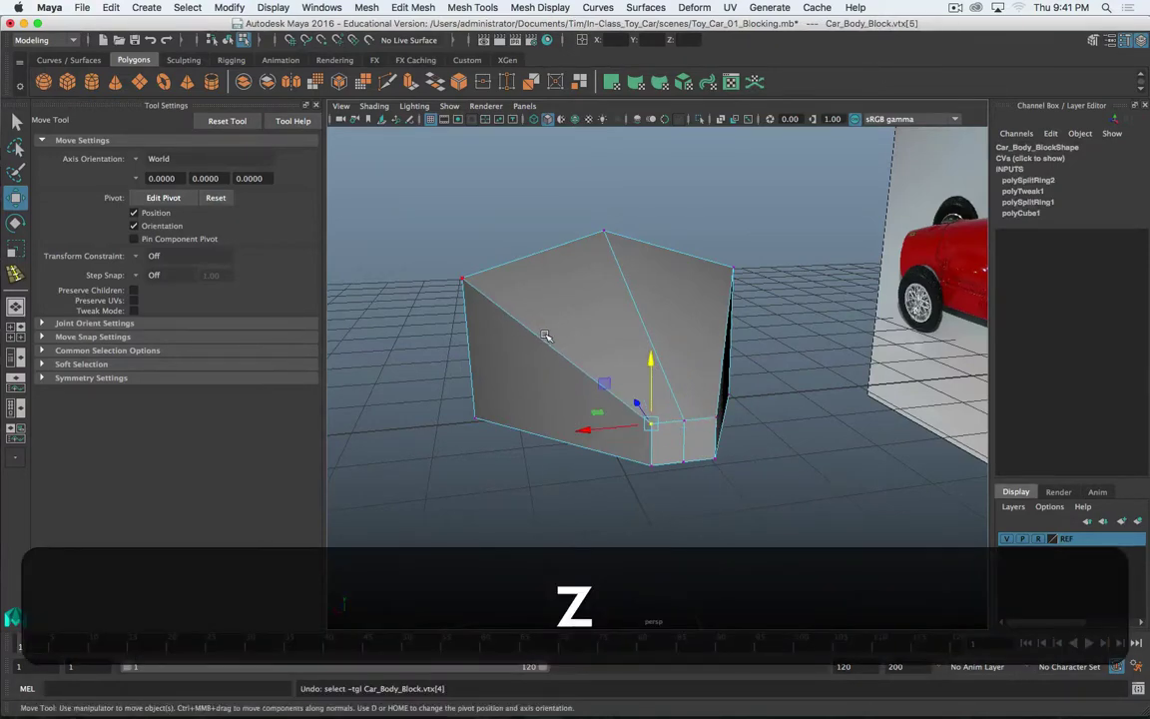
right_click_drag(545, 337, 477, 342)
left_click(506, 311)
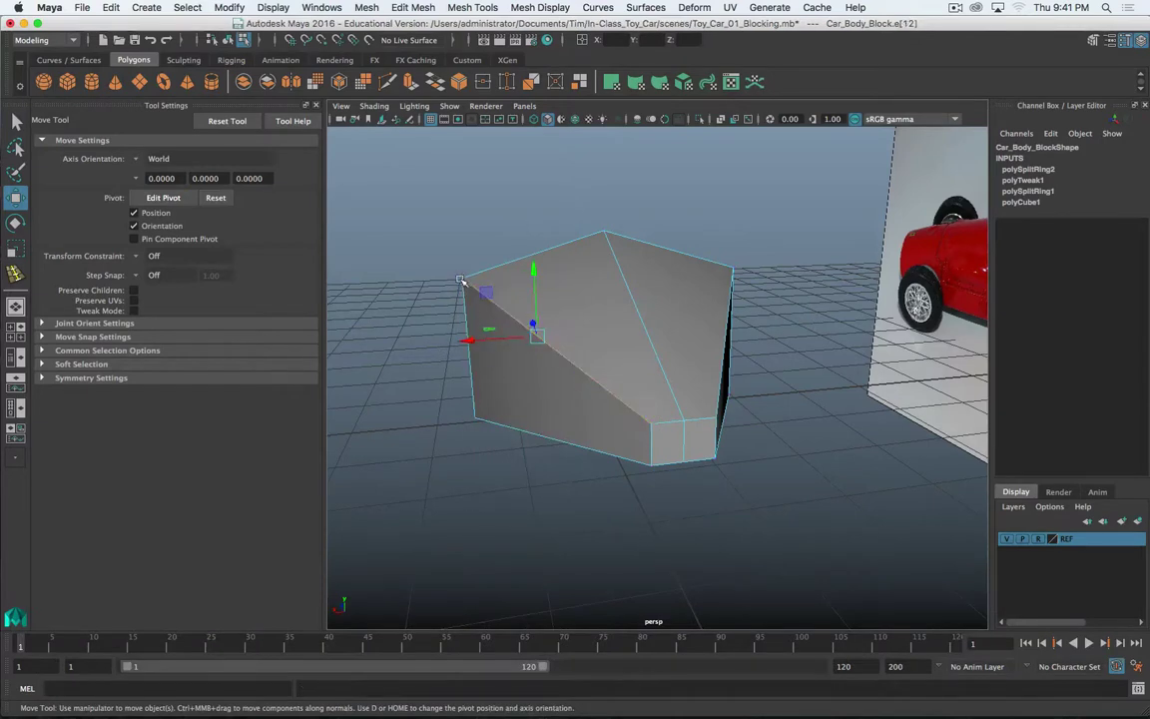
key("z")
key("z")
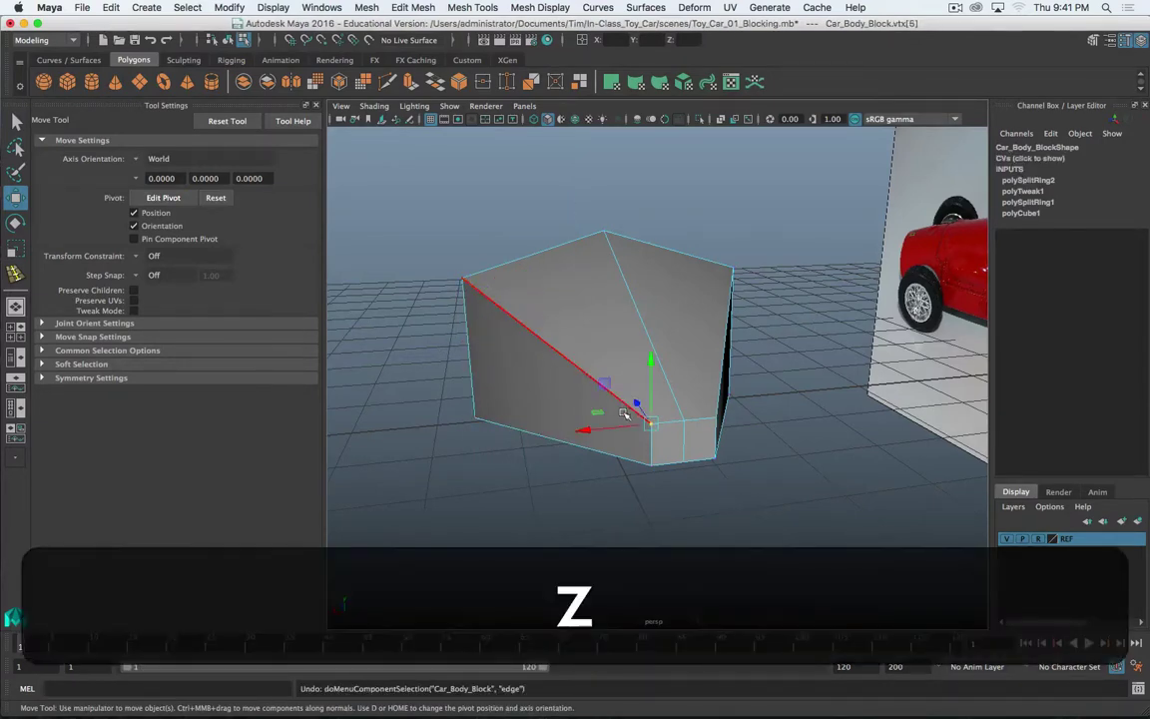
key("shift+z")
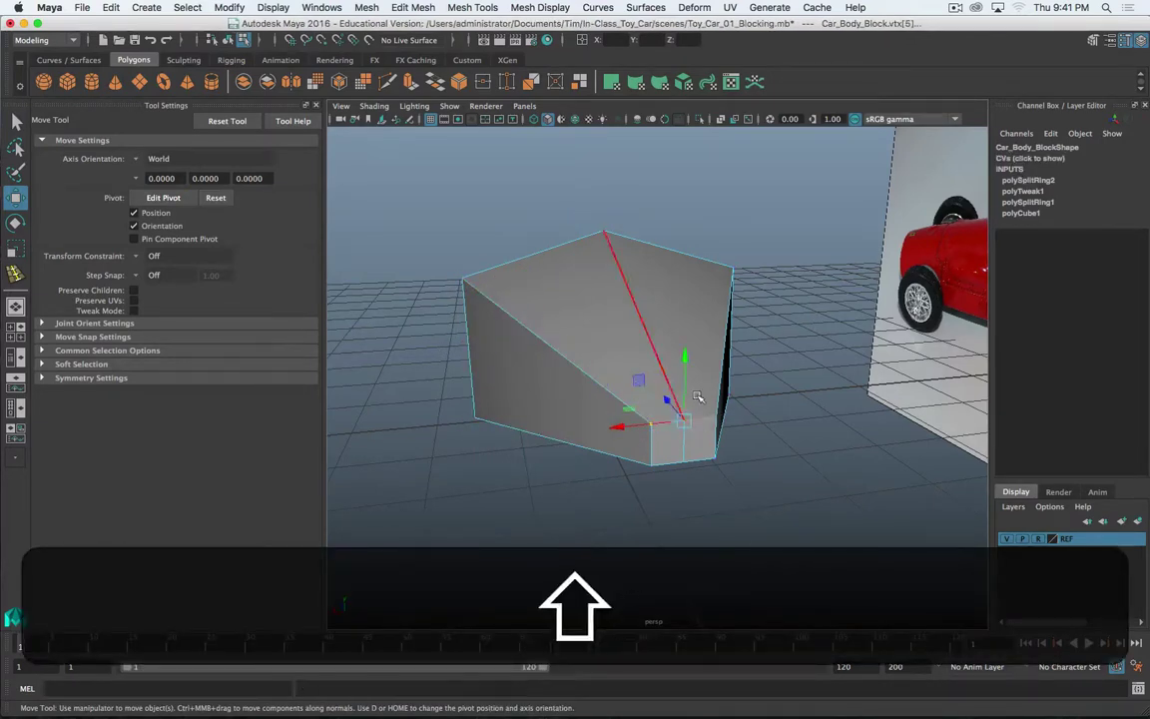
Step: Select the two upper outer vertices of the tail end in vertex mode and lower them below the centre vertex
right_click_drag(697, 396, 631, 324)
left_click(715, 419)
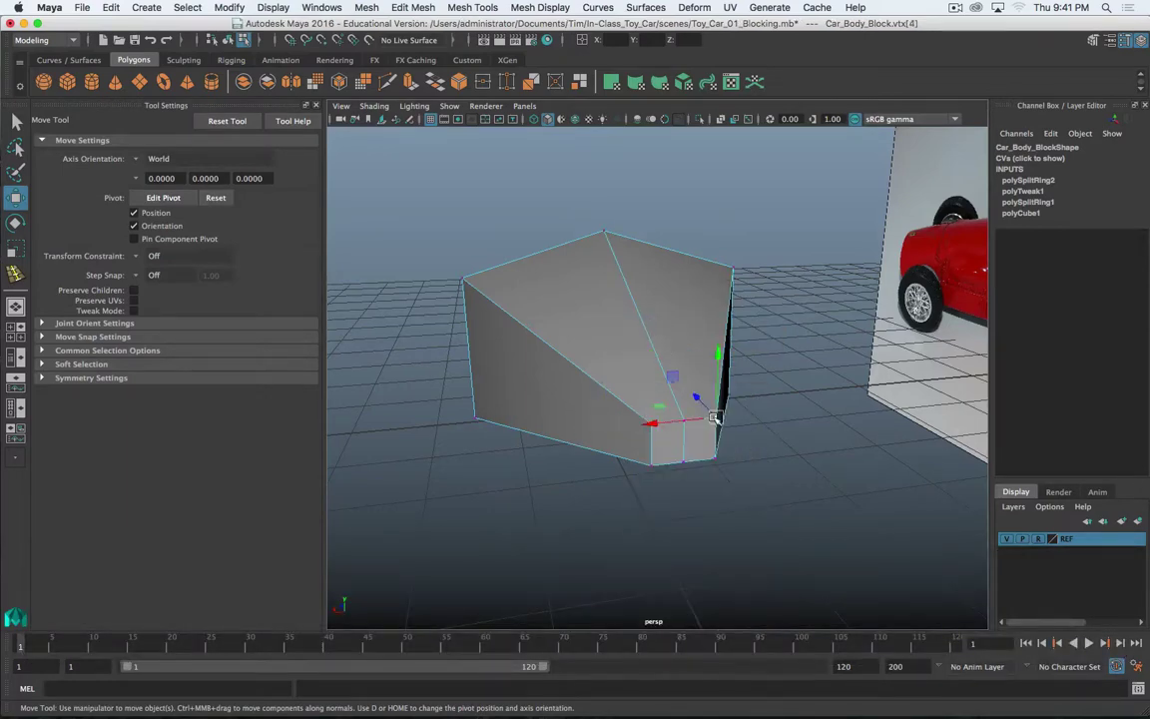
key("super+period")
key("shift+q")
left_click(659, 428, "shift")
key("w")
left_click_drag(687, 351, 844, 440)
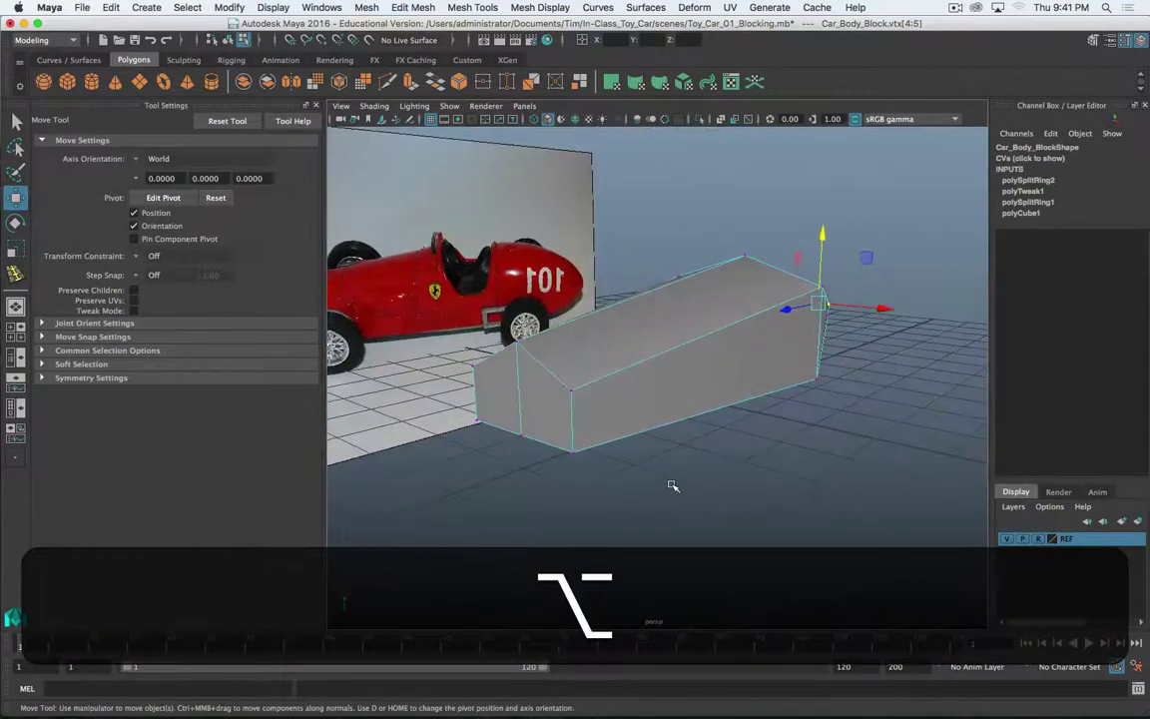
Step: Raise the two lower outer vertices of the tail end to a Y position of about 1.12
left_click_drag(670, 496, 440, 374, "alt")
right_click_drag(440, 374, 525, 399, "alt")
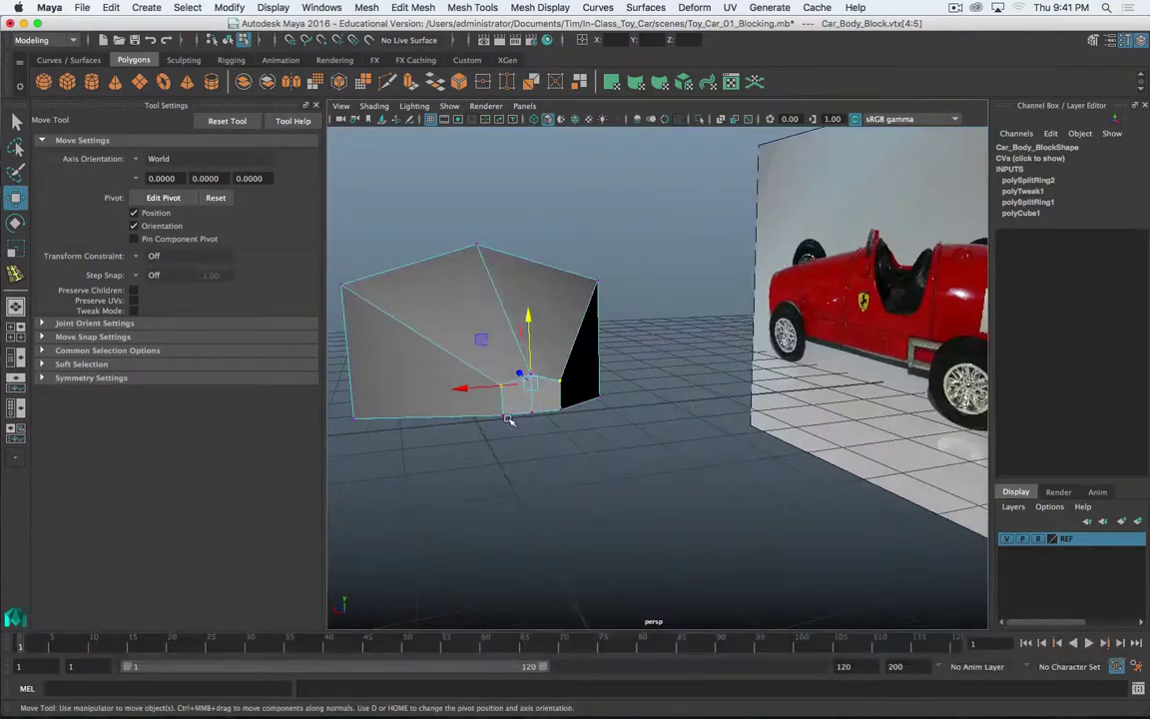
left_click(561, 409, "shift")
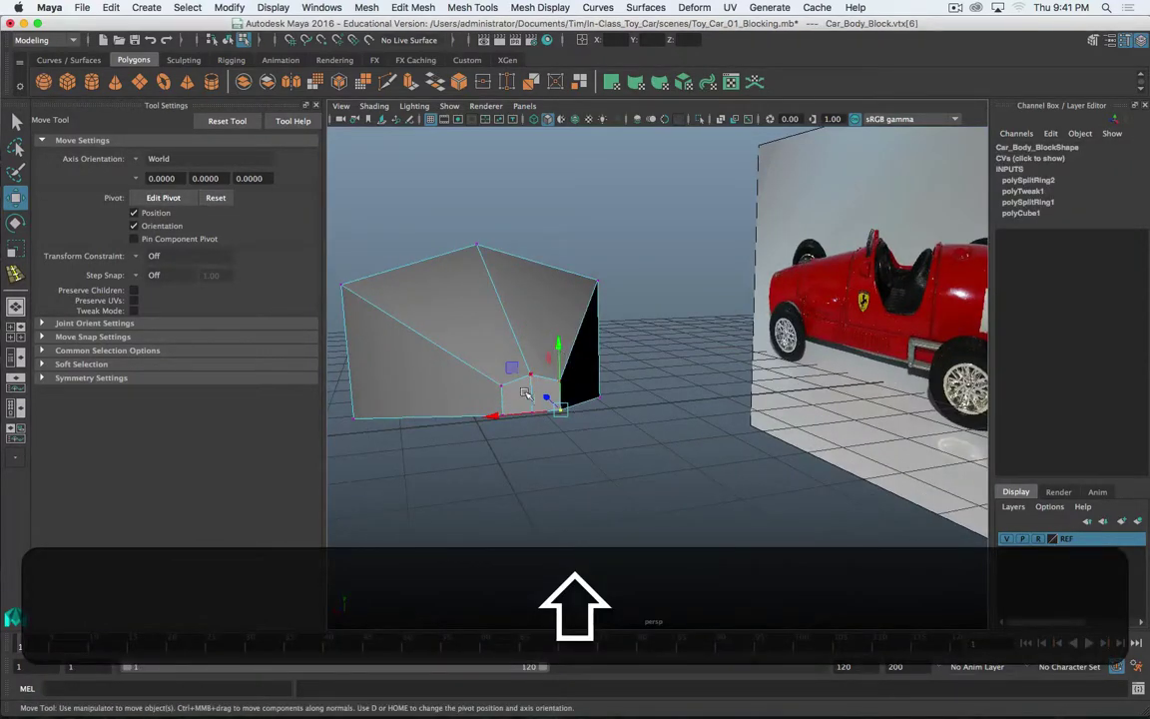
key("q")
left_click(502, 414, "shift")
key("w")
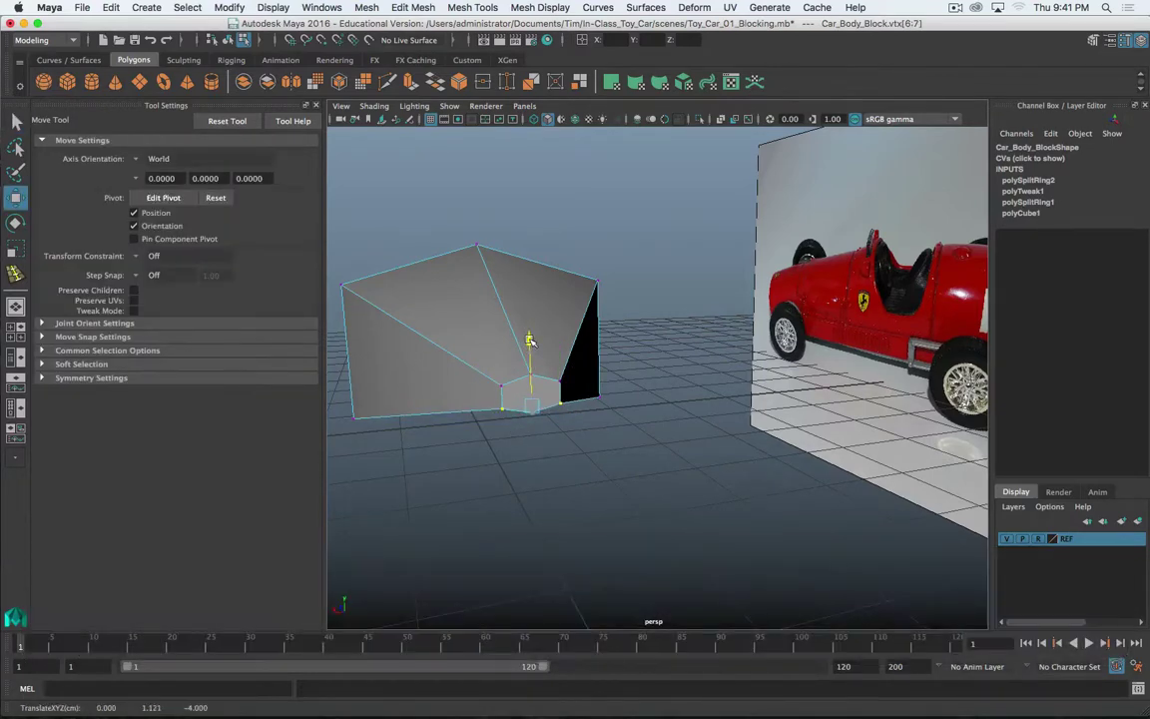
left_click_drag(530, 340, 607, 432, "alt")
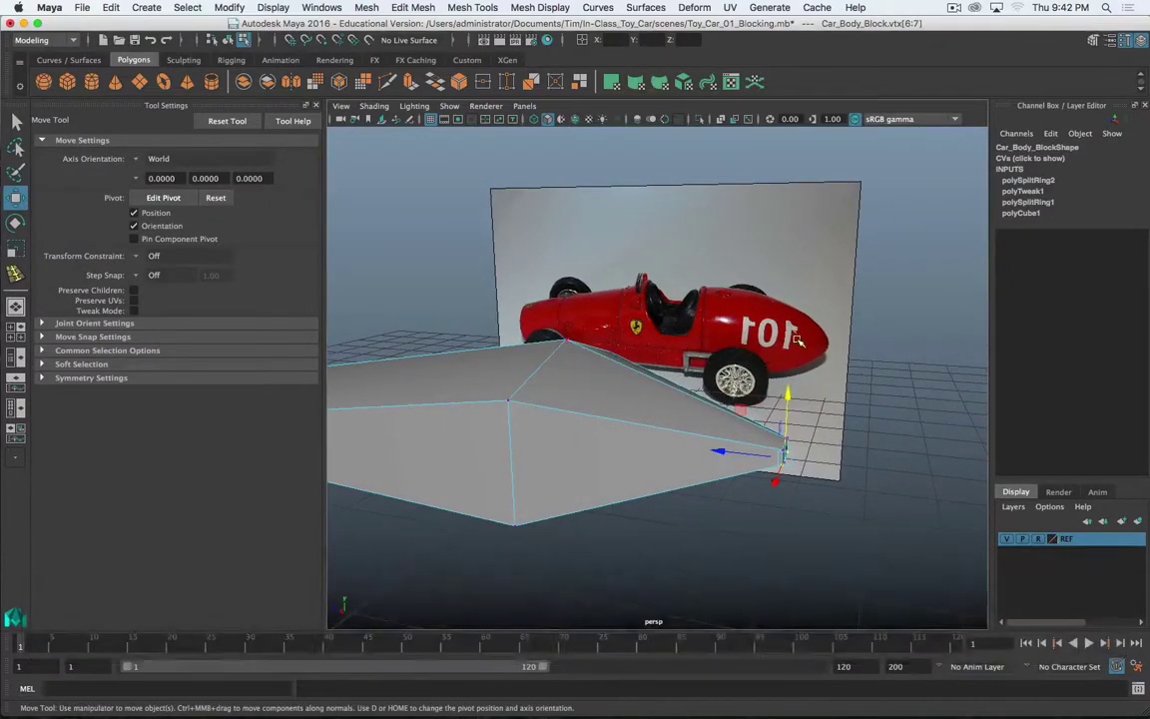
Step: Insert an edge loop across the rear section using Relative distance from edge, and move it along Z toward the tail tip
left_click_drag(649, 390, 647, 426, "alt")
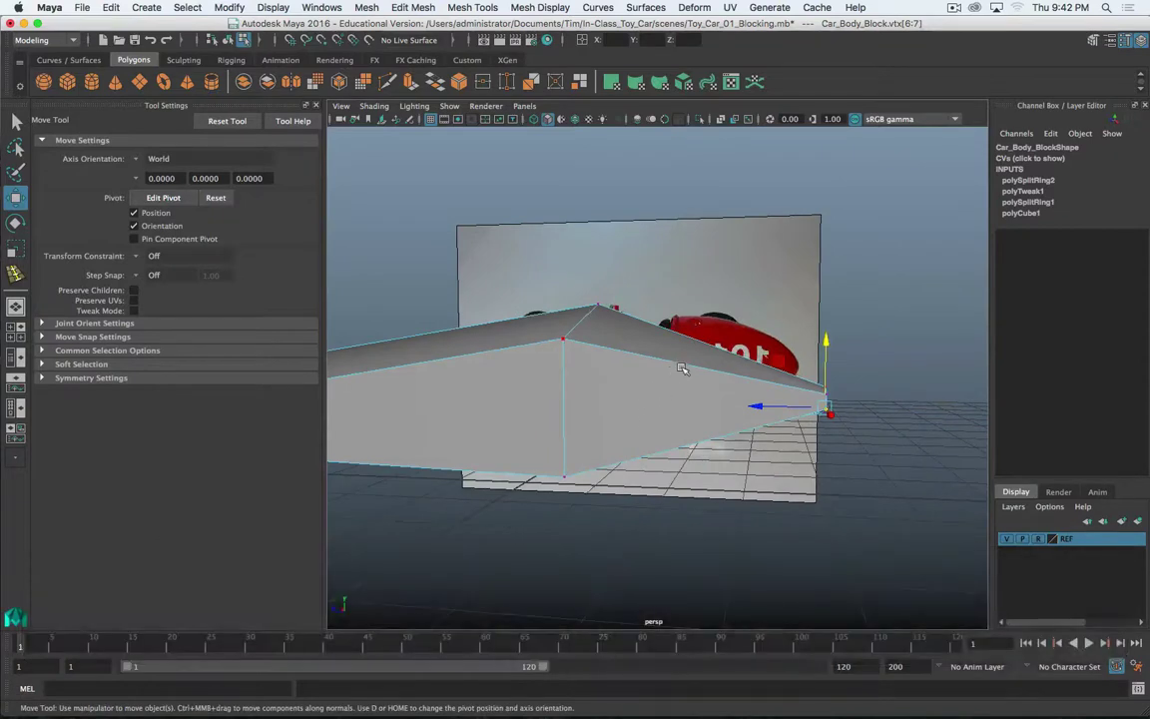
right_click_drag(685, 324, 687, 364)
left_click(685, 286)
left_click(683, 368)
right_click(679, 366, "shift")
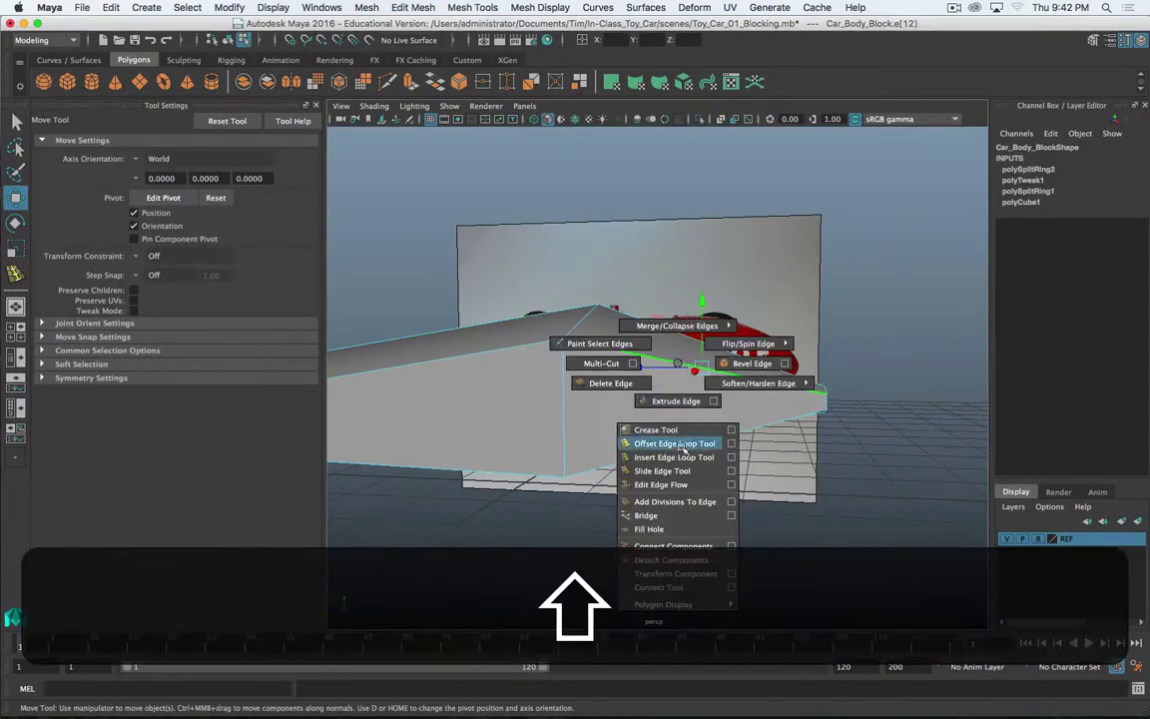
left_click(706, 459)
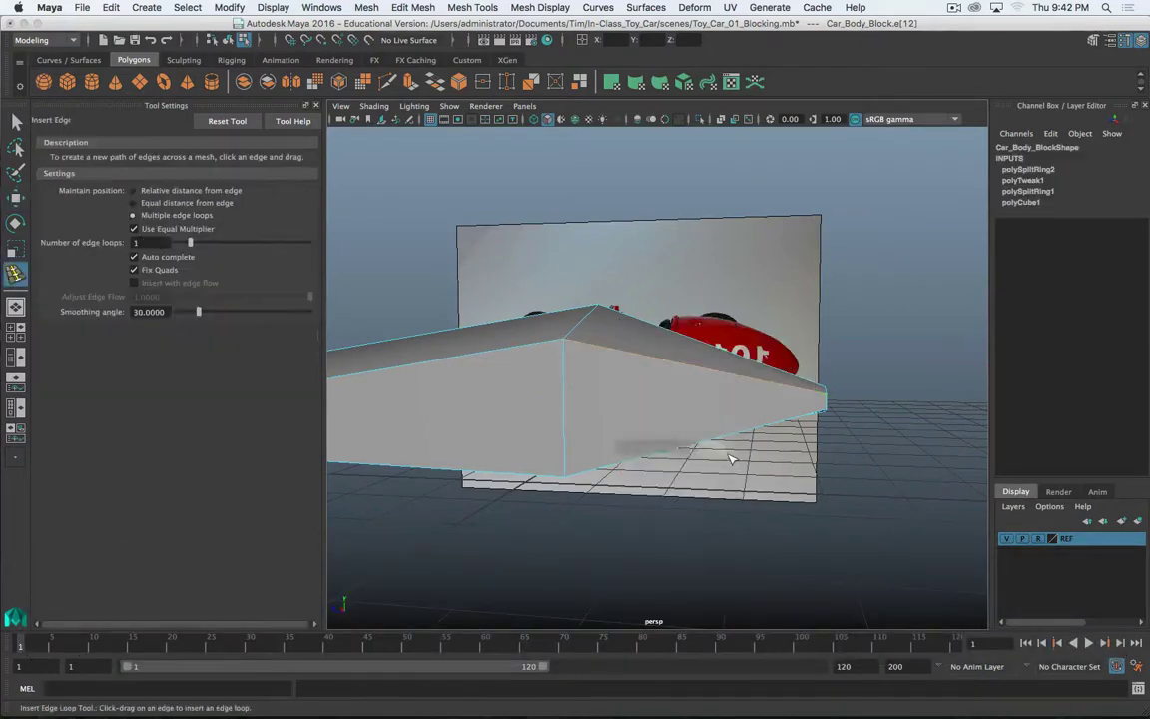
left_click(133, 191)
left_click_drag(649, 384, 701, 346, "alt")
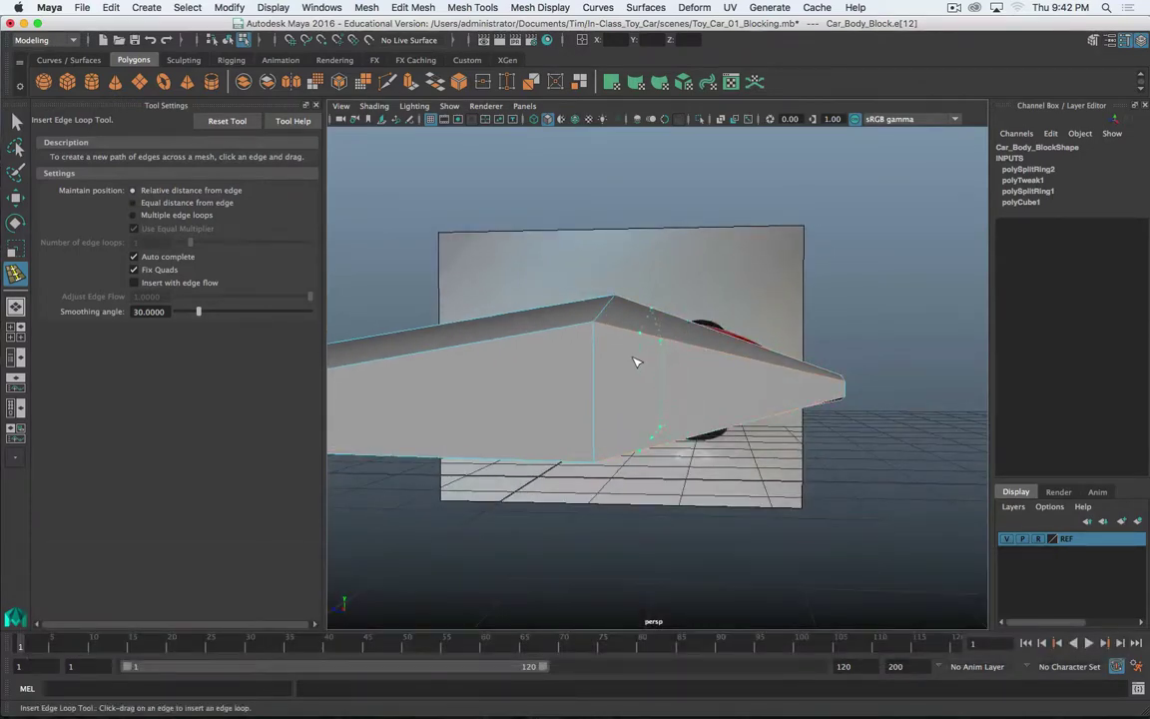
left_click(624, 366)
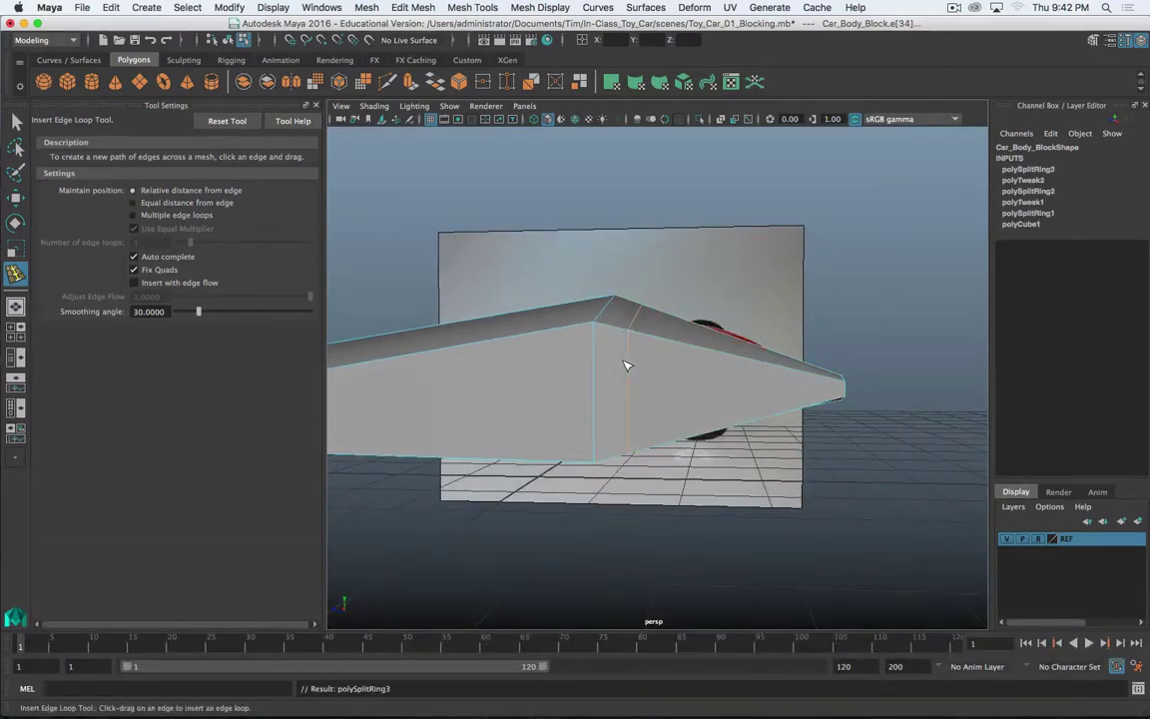
key("w")
left_click_drag(574, 374, 736, 371)
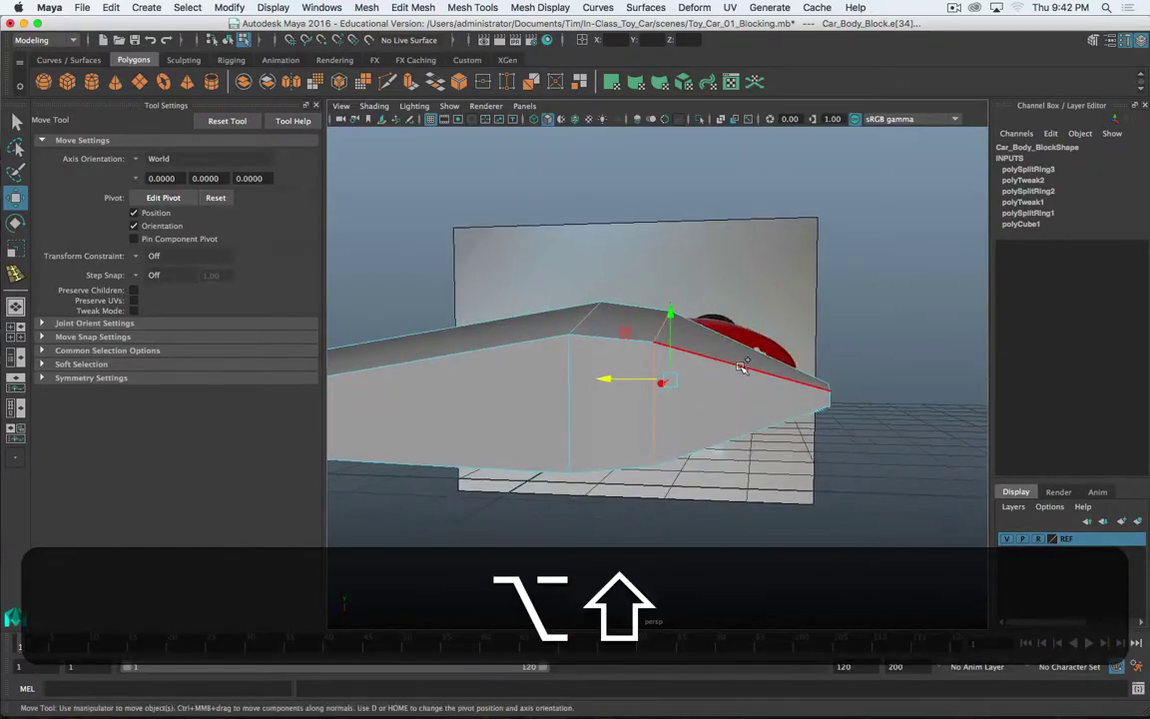
Step: Insert another edge loop between the last one and the tail end, and move it rearward and scale it down slightly
right_click_drag(738, 369, 747, 461, "shift")
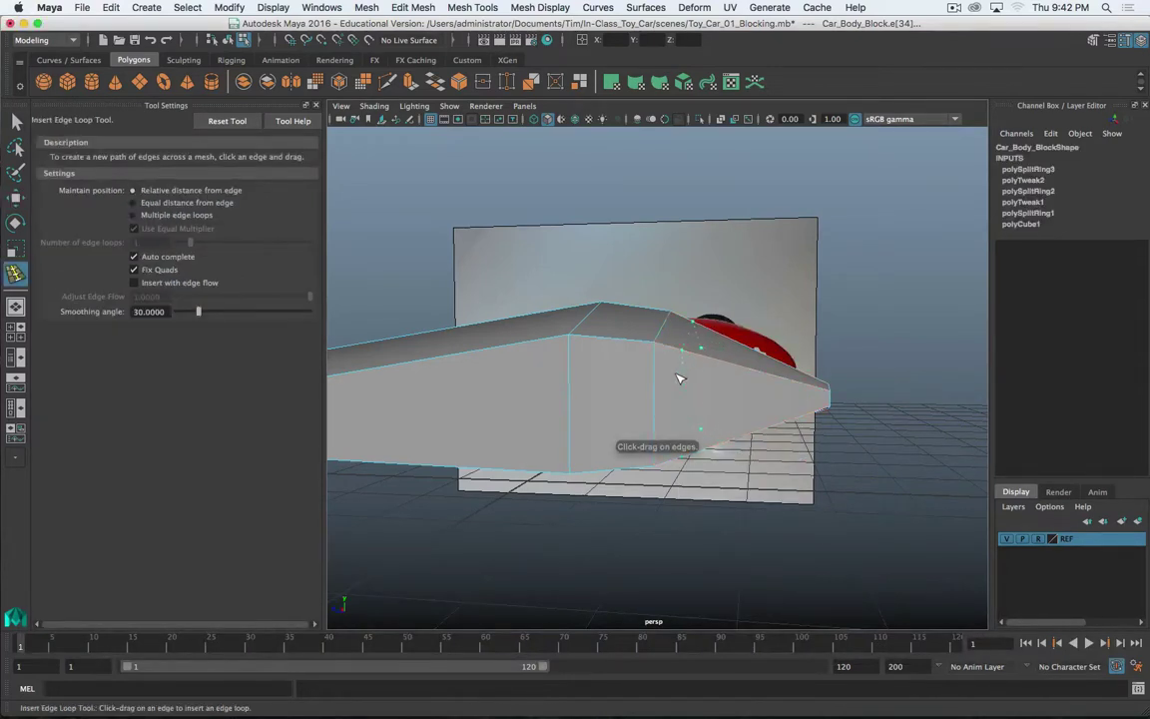
left_click(686, 379)
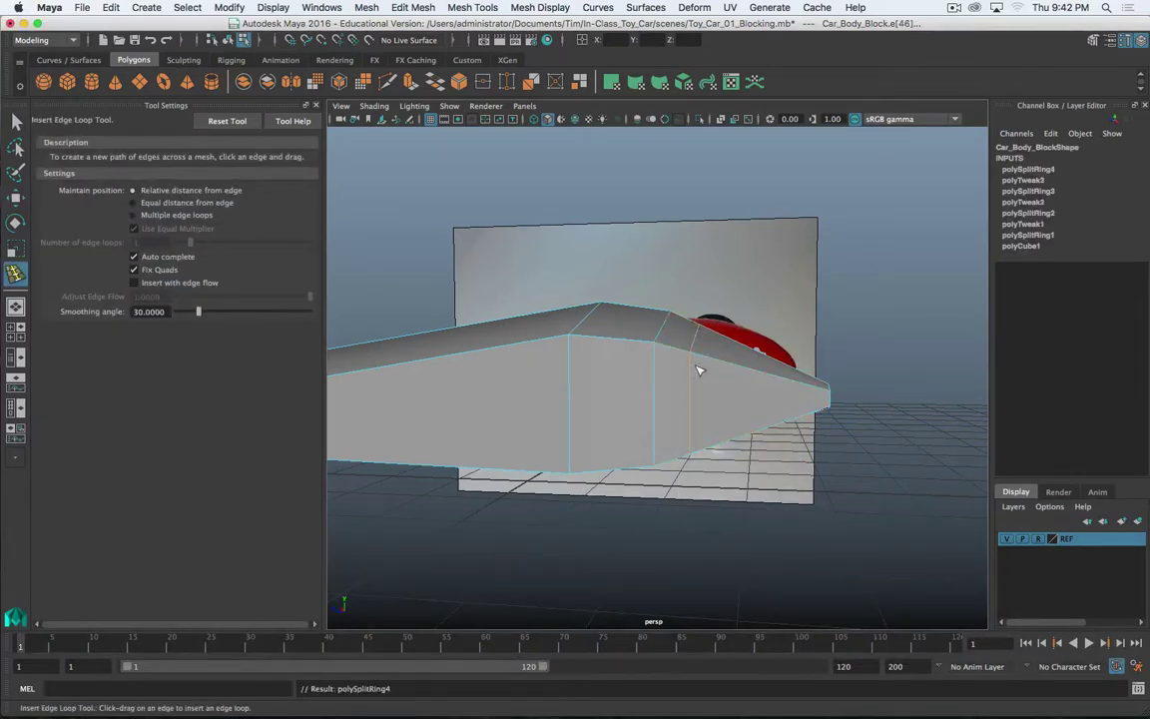
key("w")
left_click_drag(634, 384, 711, 396)
key("r")
middle_click_drag(791, 467, 763, 461)
Step: Display the car body block in smooth mesh preview beside the reference image
left_click_drag(763, 460, 837, 453, "alt")
scroll(825, 462, "down", 5)
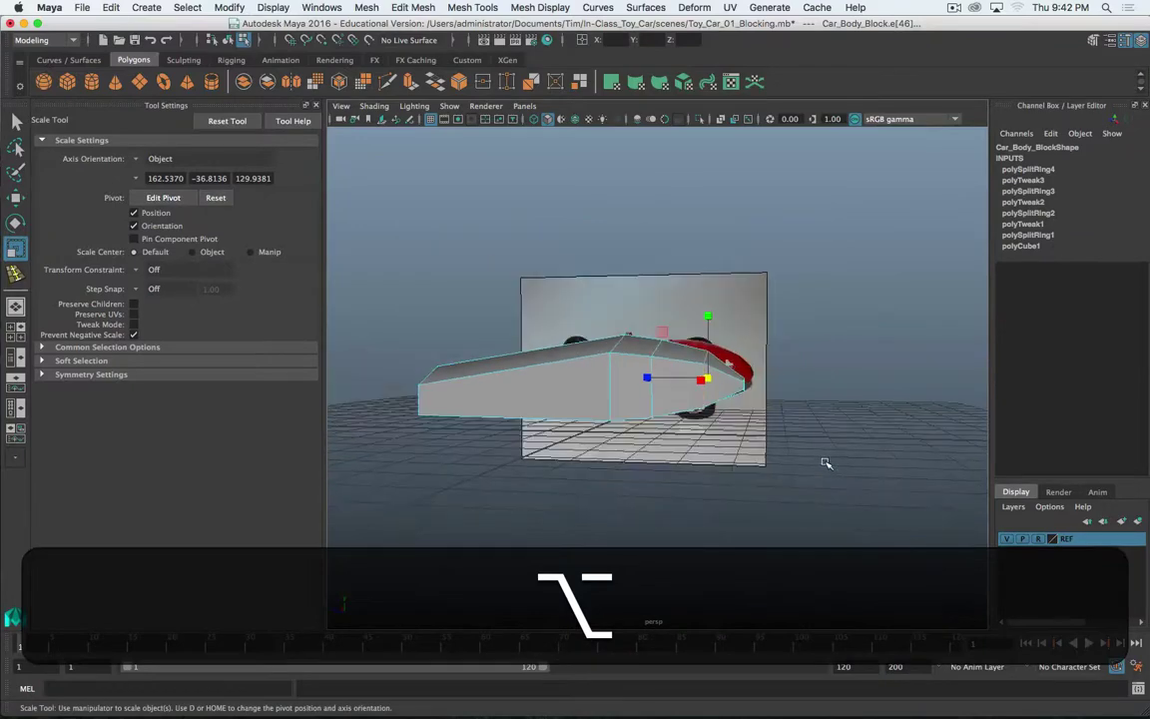
scroll(826, 462, "up", 3)
key("super+period")
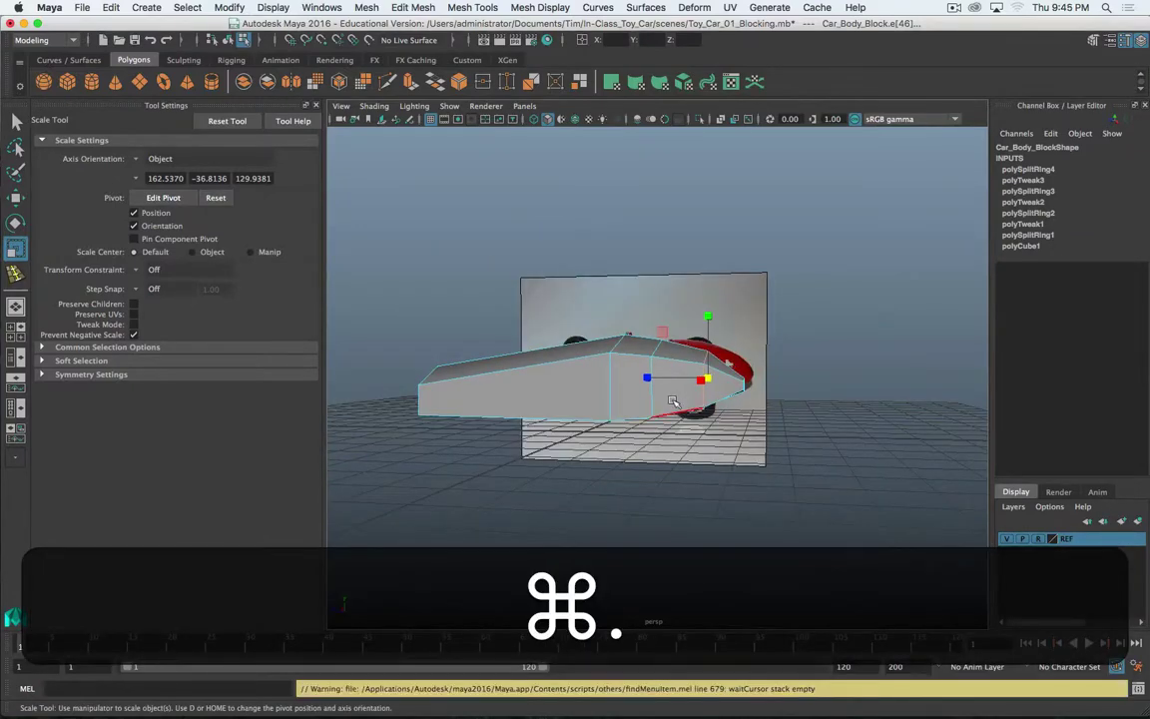
left_click_drag(672, 401, 604, 407, "alt")
key("alt+3")
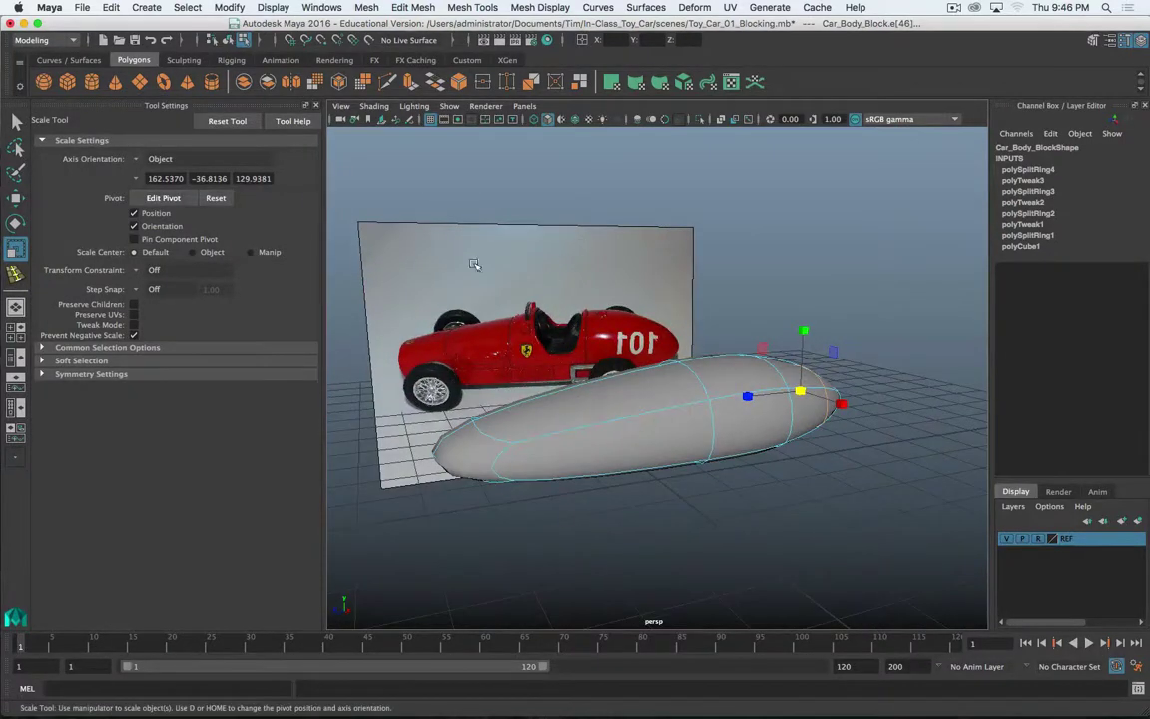